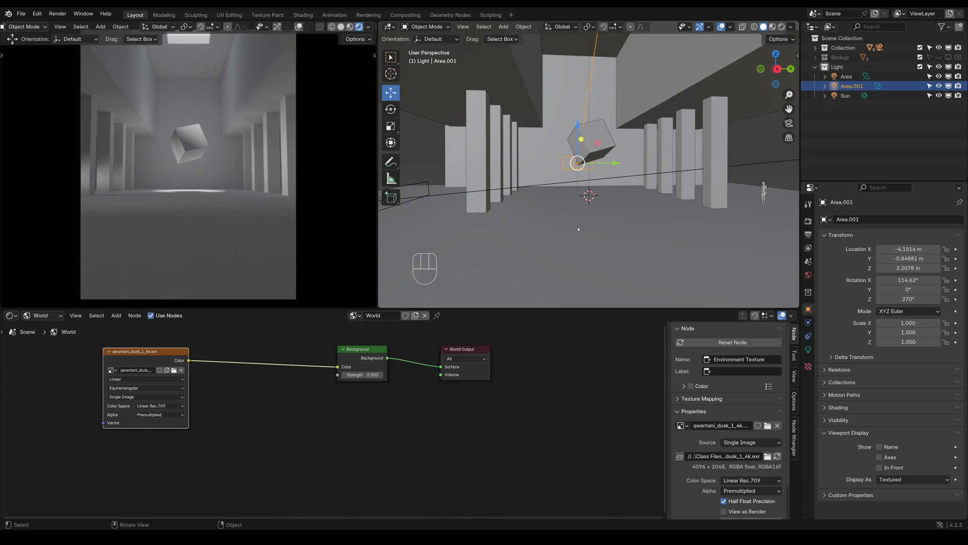
Step: Enlarge both 3D viewports by shrinking the node editor, and select the cube floating in the hall
scroll(579, 229, "down", 3)
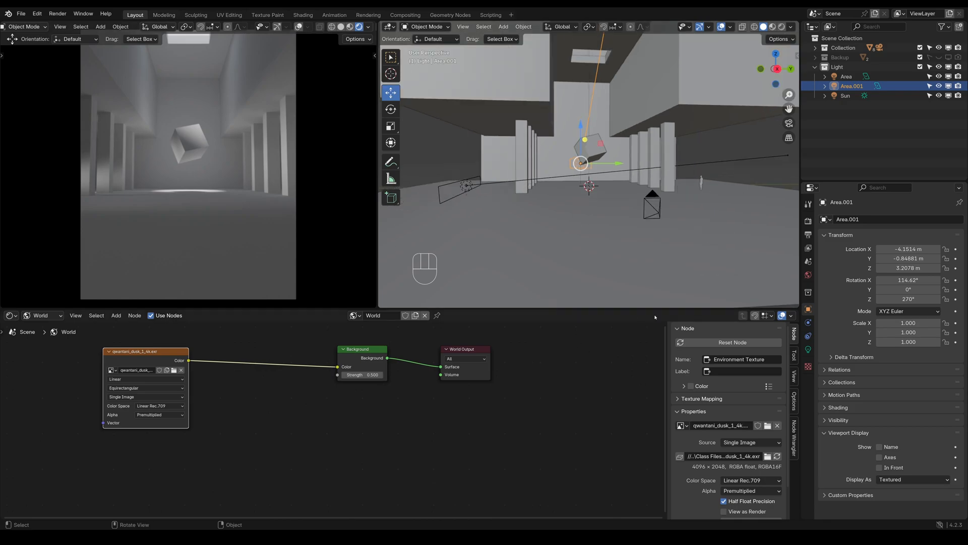
left_click_drag(571, 308, 572, 418)
middle_click_drag(600, 283, 638, 253)
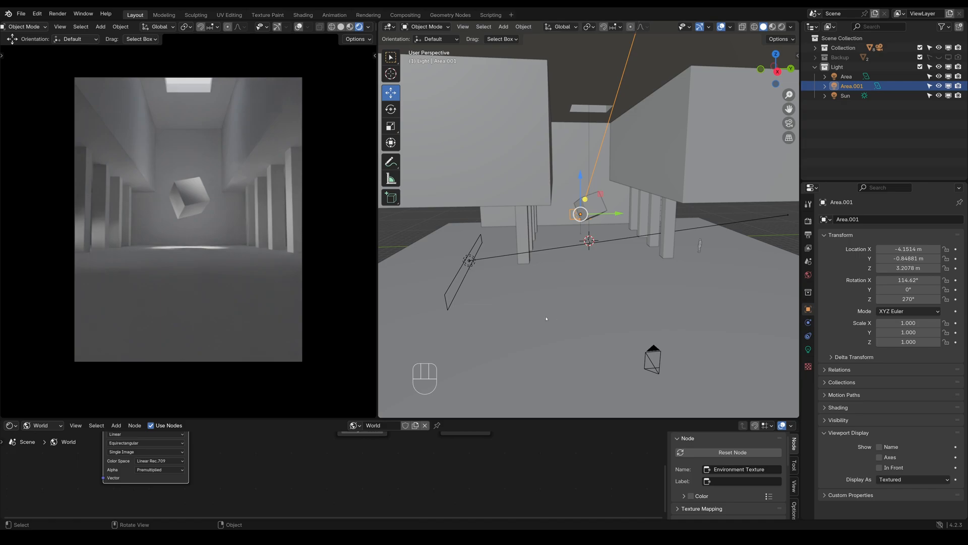
mouse_move(546, 319)
middle_mouse_down()
mouse_move(590, 296)
mouse_move(542, 316)
middle_mouse_up()
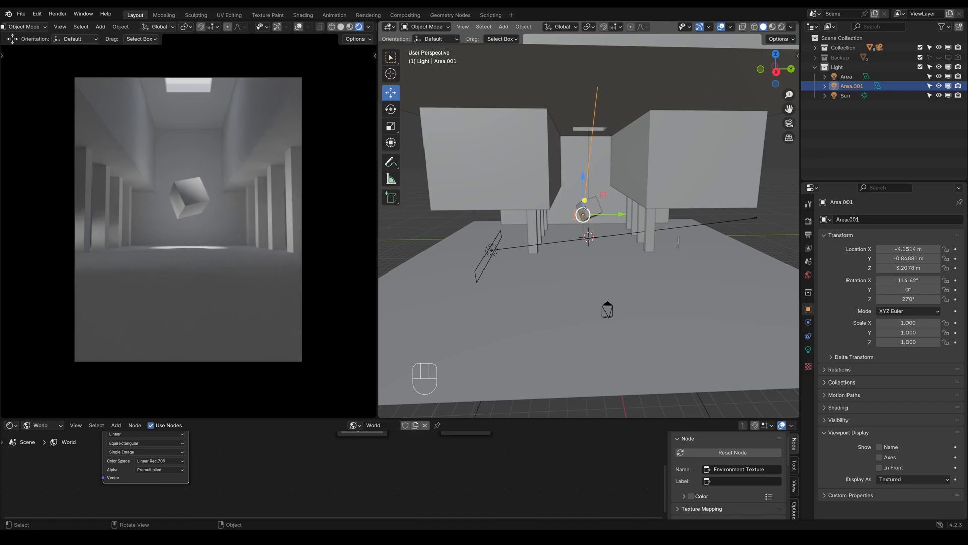
middle_click_drag(490, 375, 484, 376)
left_click(593, 205)
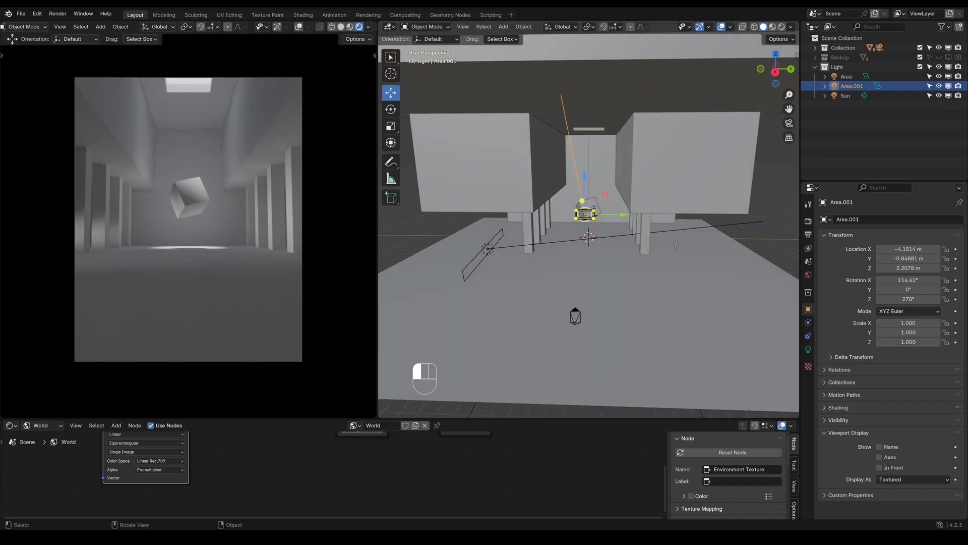
middle_click_drag(593, 205, 585, 255)
scroll(584, 278, "down", 7)
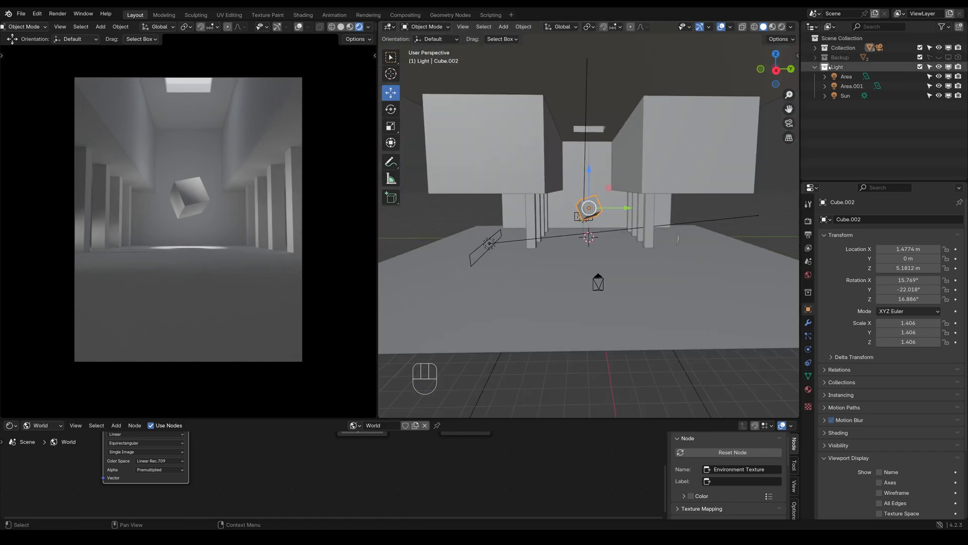
Step: Collapse the Light collection and examine which objects the main Collection contains
left_click(816, 67)
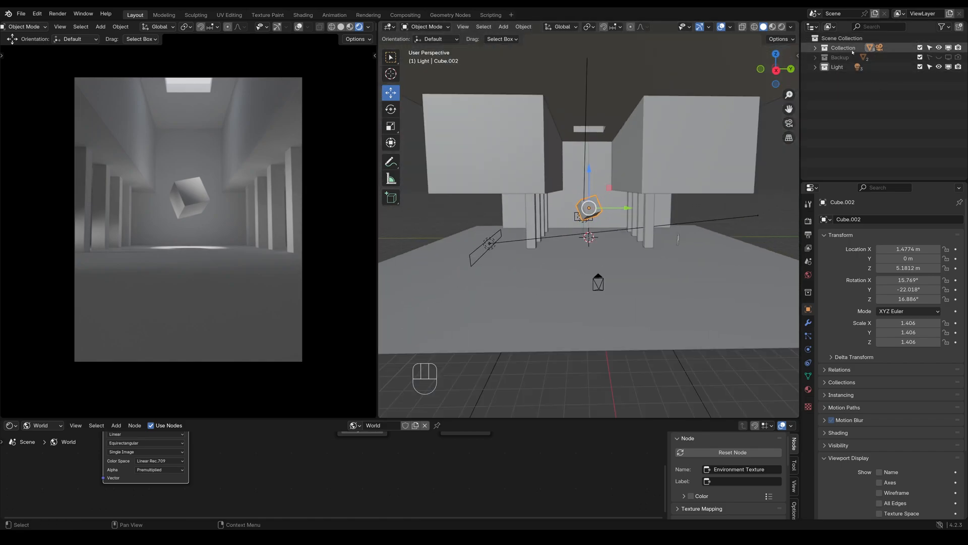
left_click(815, 49)
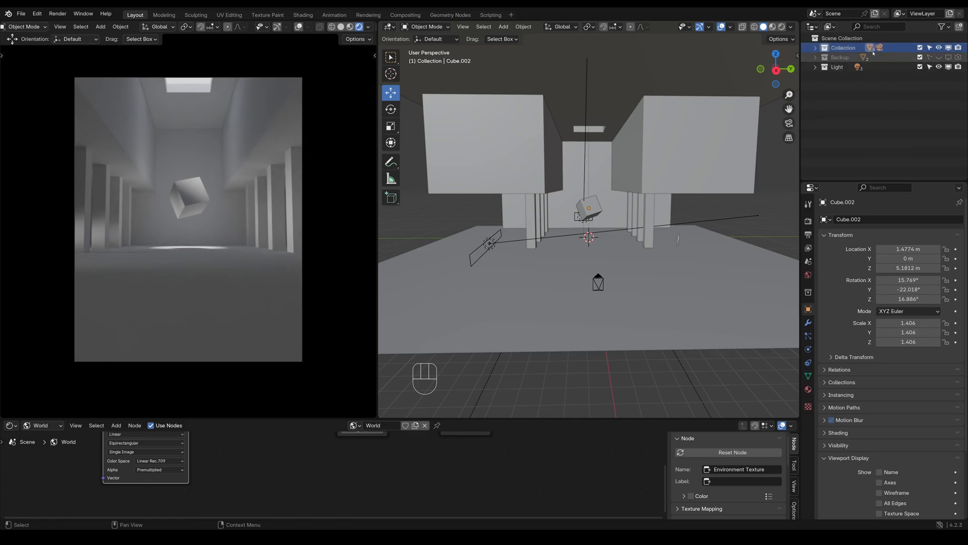
left_click(815, 49)
left_click(815, 49)
left_click(815, 48)
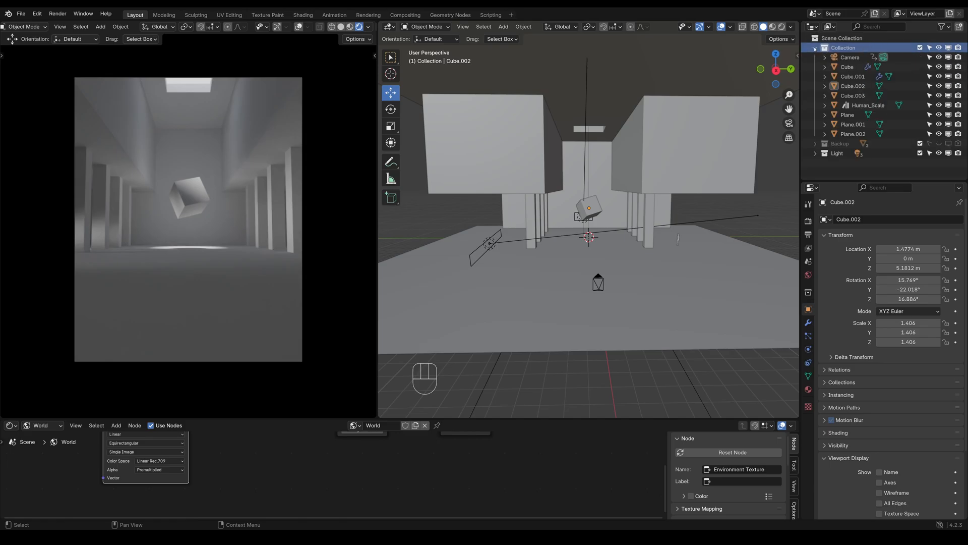
left_click(815, 49)
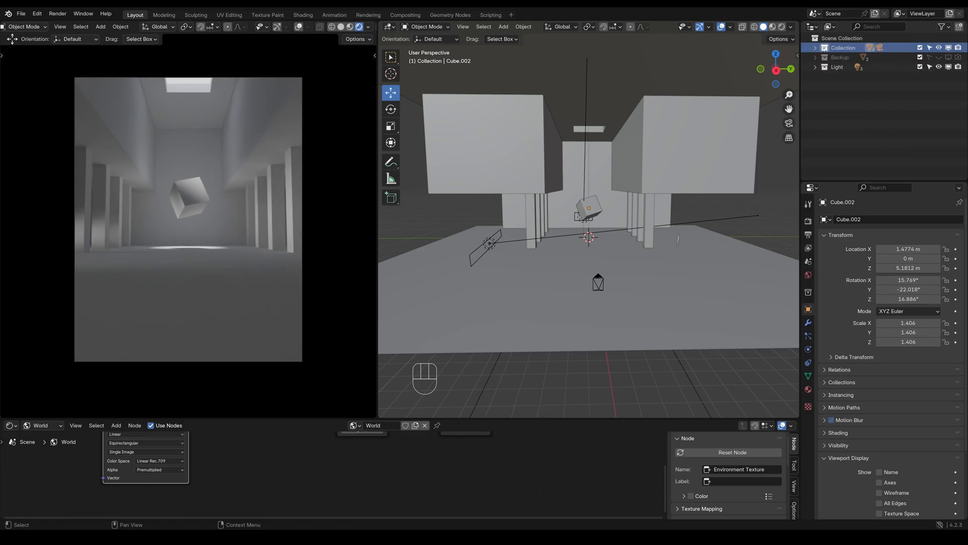
Step: Create a new collection named Cam directly under the Scene Collection
left_click(960, 27)
left_click(852, 57)
double_click(852, 57)
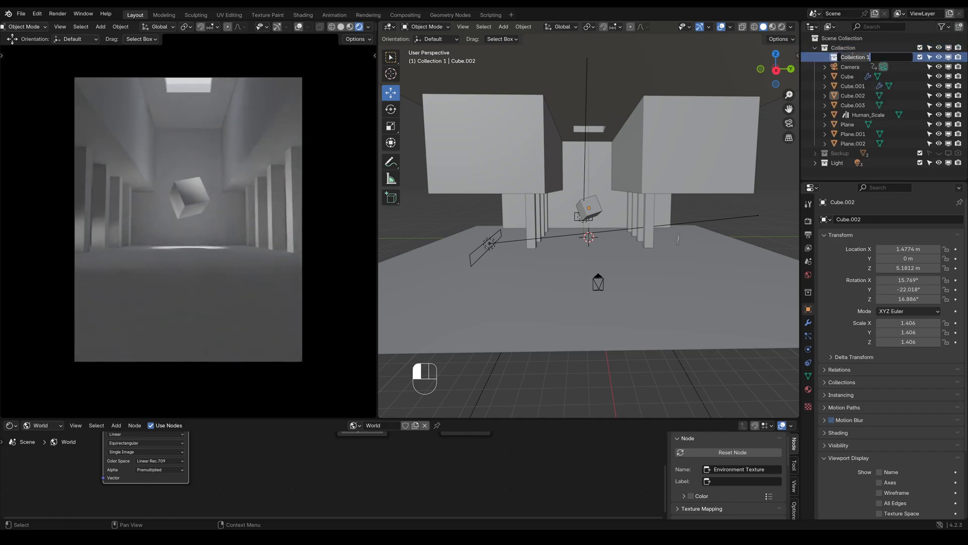
type("Cam")
key("Return")
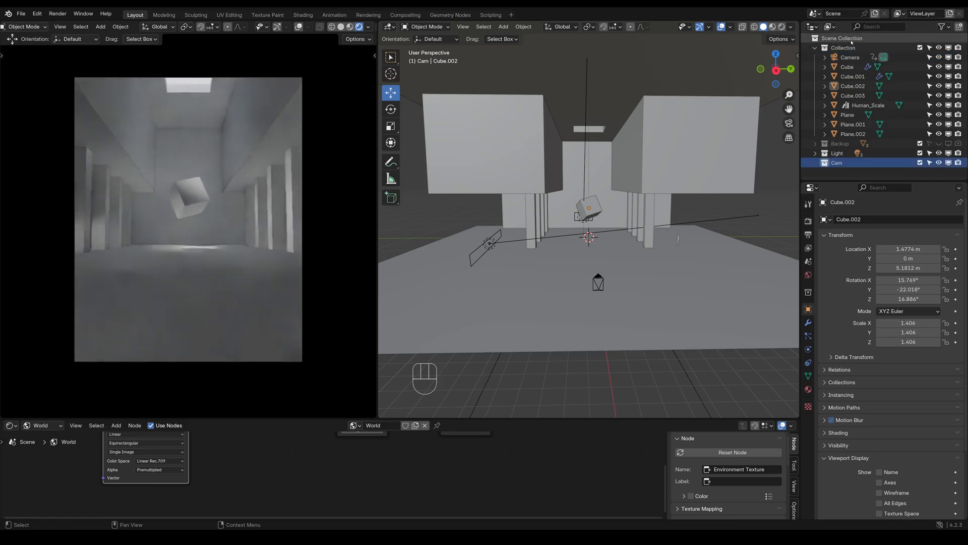
Step: Move the Camera into the Cam collection and make the Scene Collection active
left_click_drag(851, 57, 842, 162)
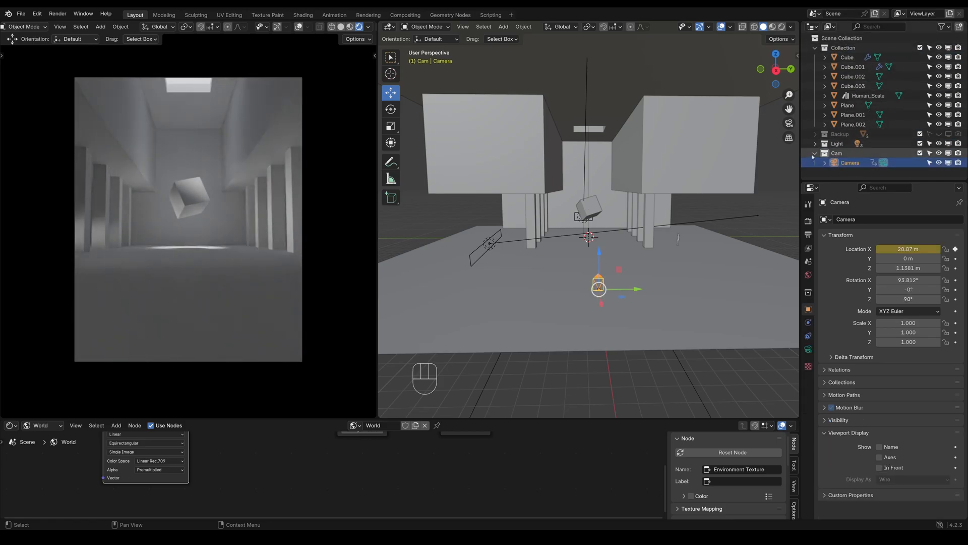
left_click(815, 153)
left_click(815, 48)
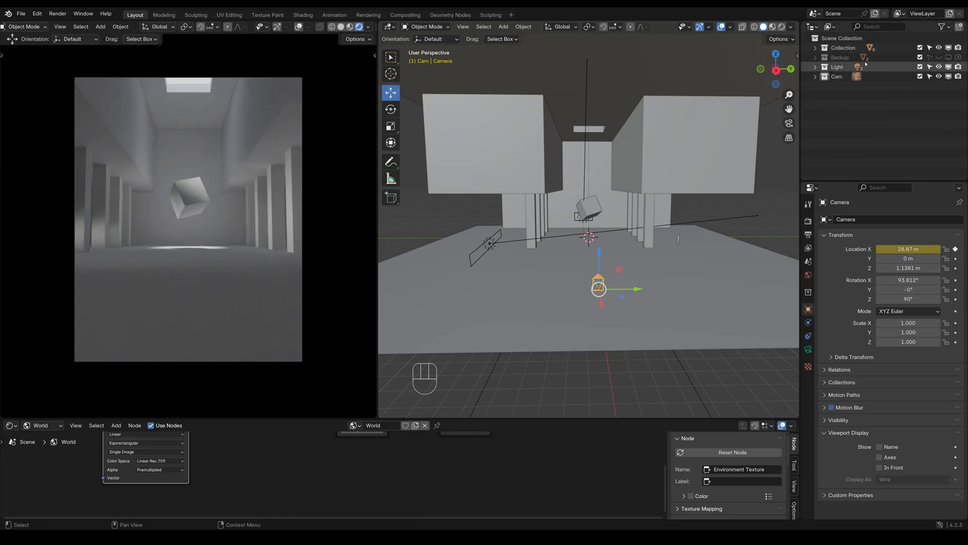
left_click(832, 125)
left_click(843, 39)
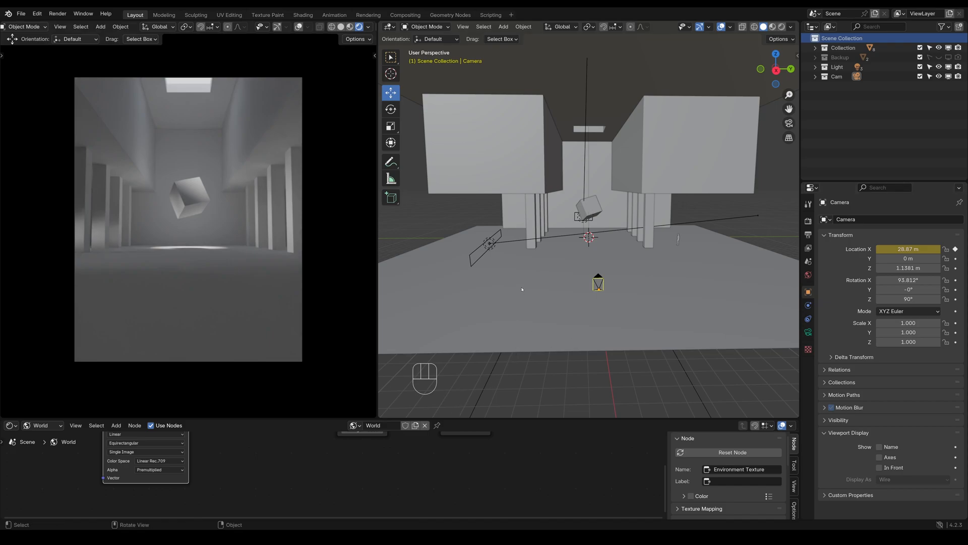
scroll(522, 290, "up", 2)
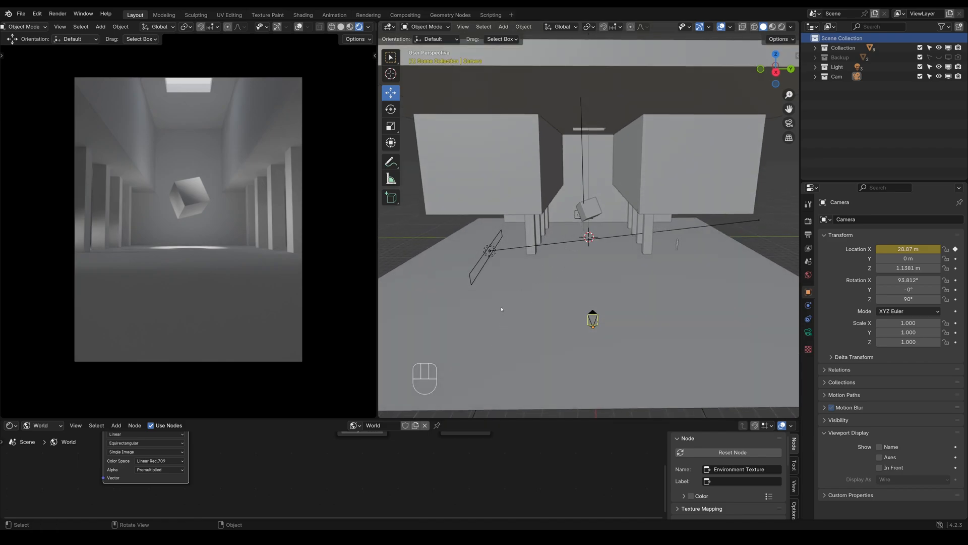
middle_click_drag(512, 299, 517, 313)
key("shift+a")
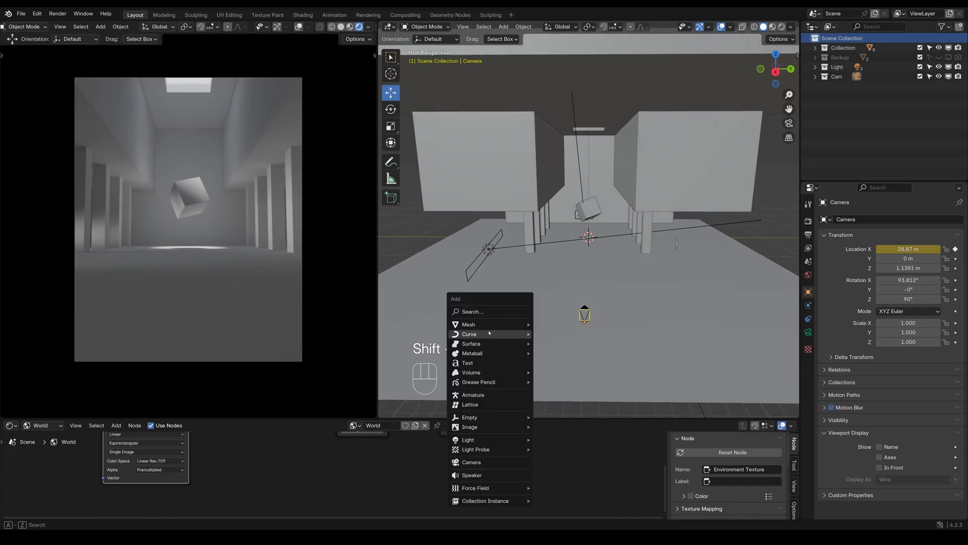
mouse_move(492, 325)
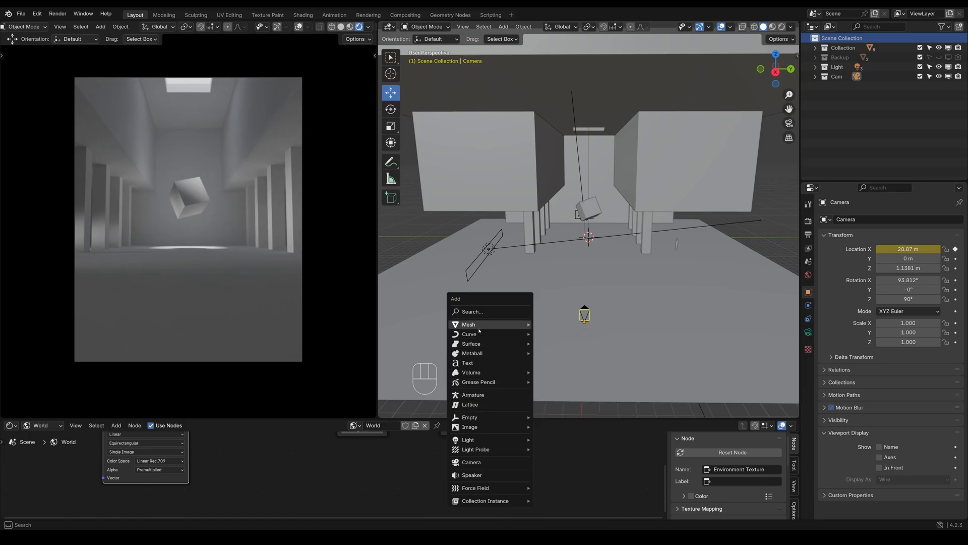
key("Escape")
key("a")
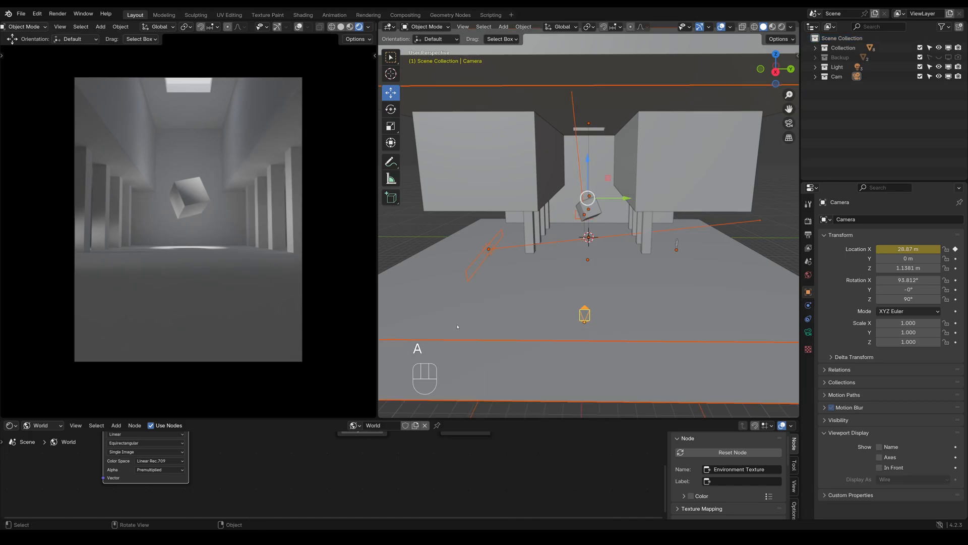
left_click(660, 283)
key("shift+a")
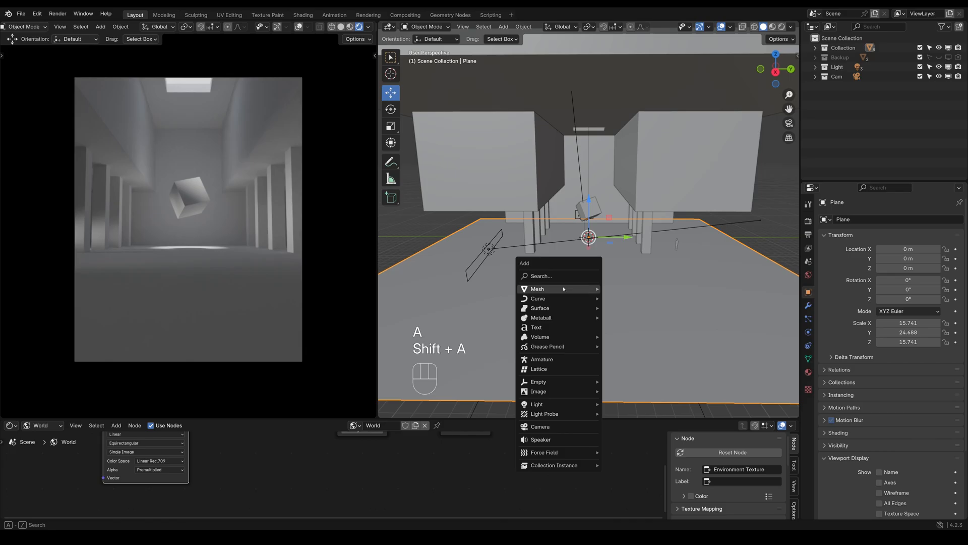
mouse_move(557, 299)
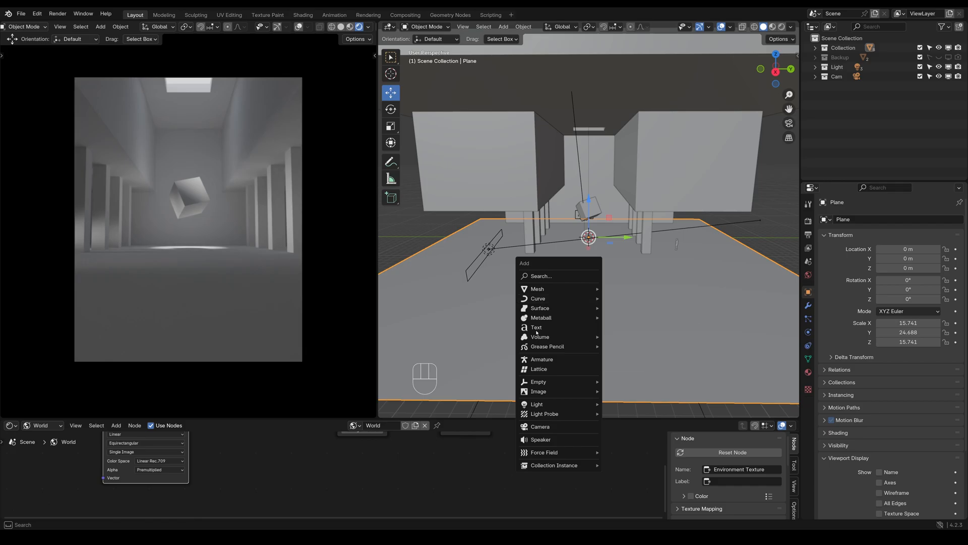
scroll(575, 295, "up", 2)
mouse_move(575, 292)
middle_mouse_down()
mouse_move(620, 283)
mouse_move(557, 290)
mouse_move(573, 289)
middle_mouse_up()
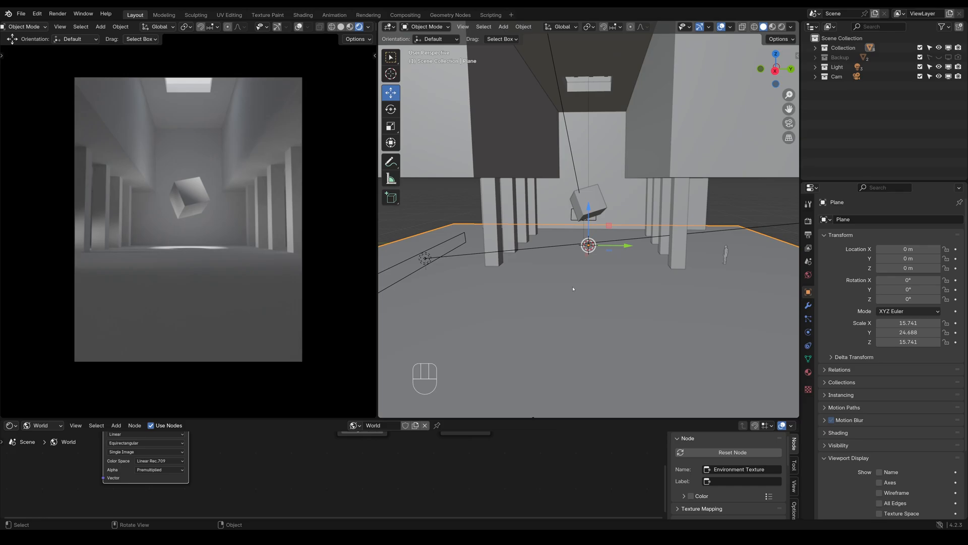
scroll(572, 289, "down", 4)
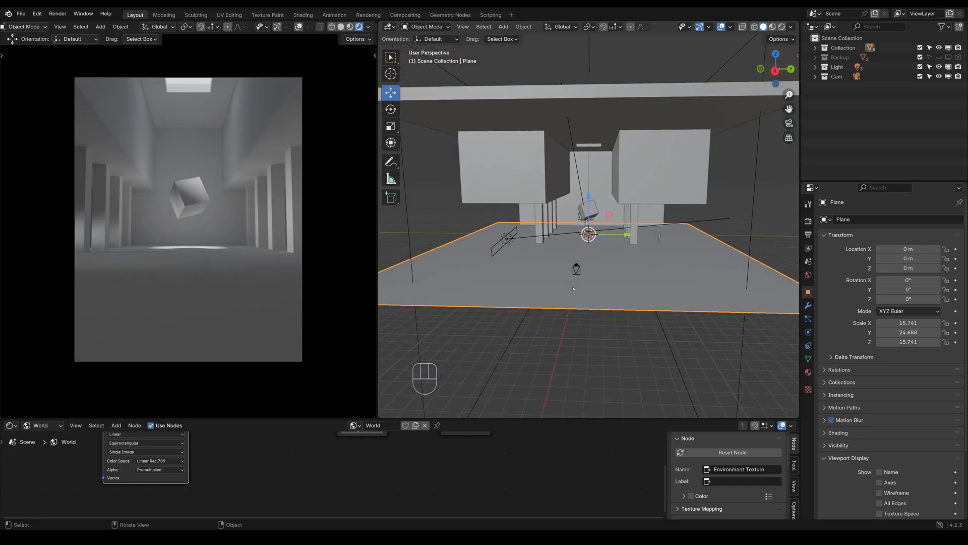
scroll(573, 289, "up", 4)
mouse_move(566, 312)
middle_mouse_down()
mouse_move(586, 303)
mouse_move(555, 323)
middle_mouse_up()
key("shift+a")
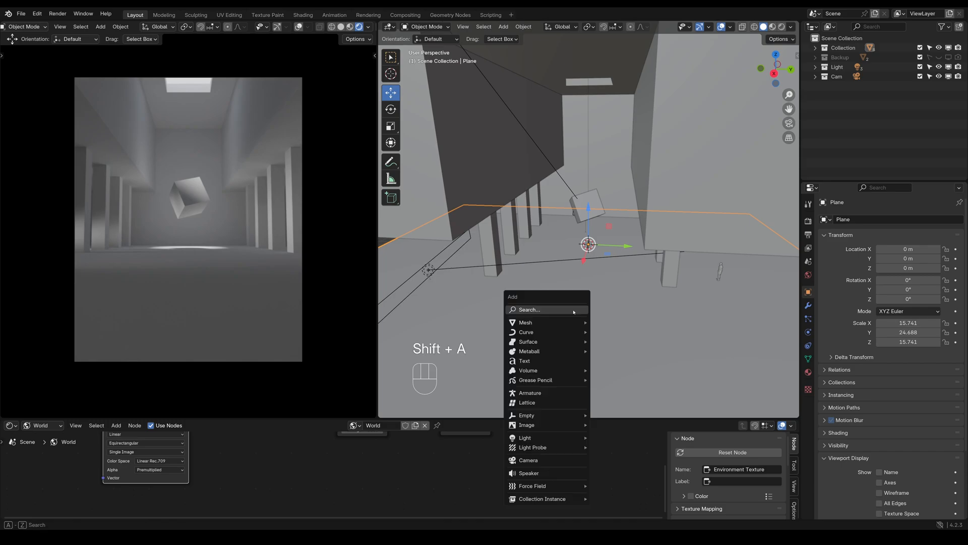
mouse_move(555, 326)
key("Escape")
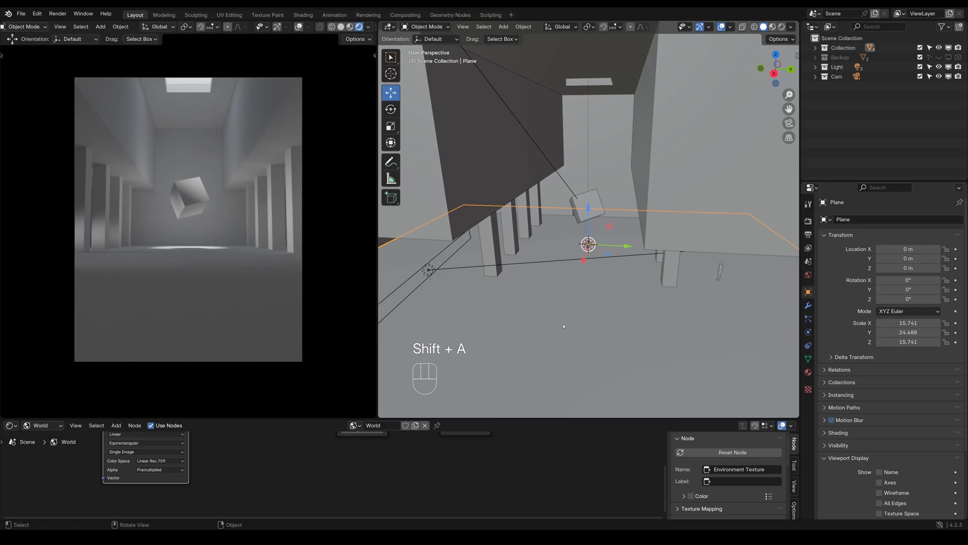
Step: Add a plane mesh at the 3D cursor on the floor beneath the floating cube
key("shift+a")
mouse_move(522, 337)
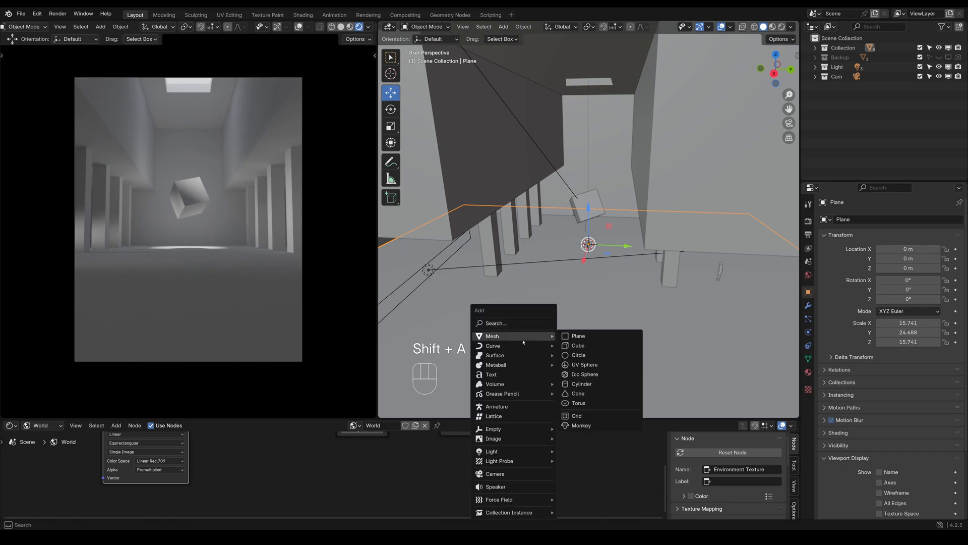
left_click(595, 336)
scroll(576, 306, "up", 3)
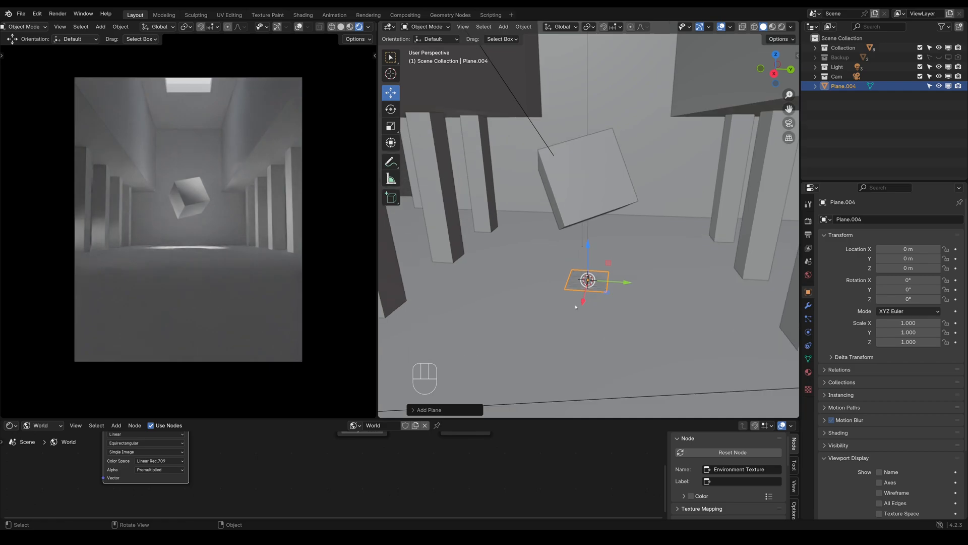
key("KP_Decimal")
key("Tab")
key("Tab")
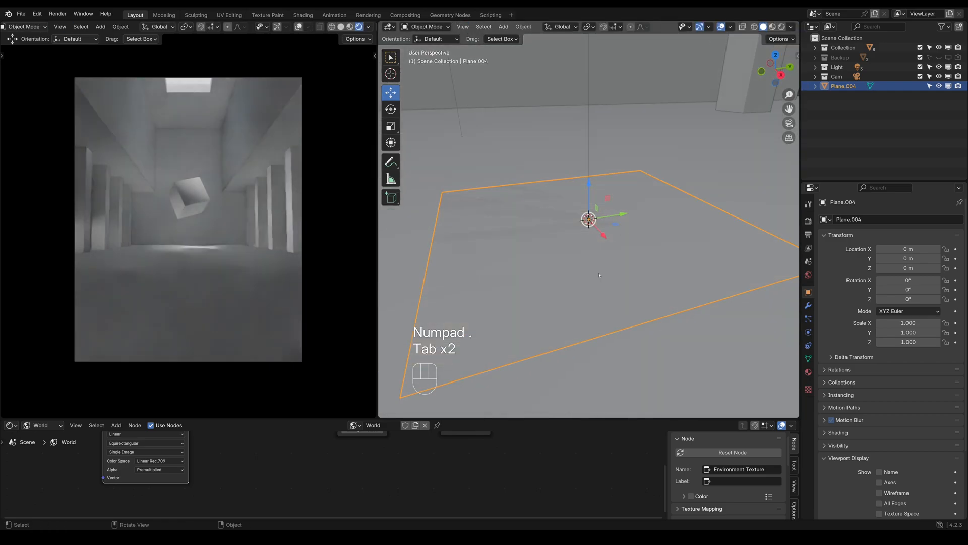
scroll(600, 275, "down", 6)
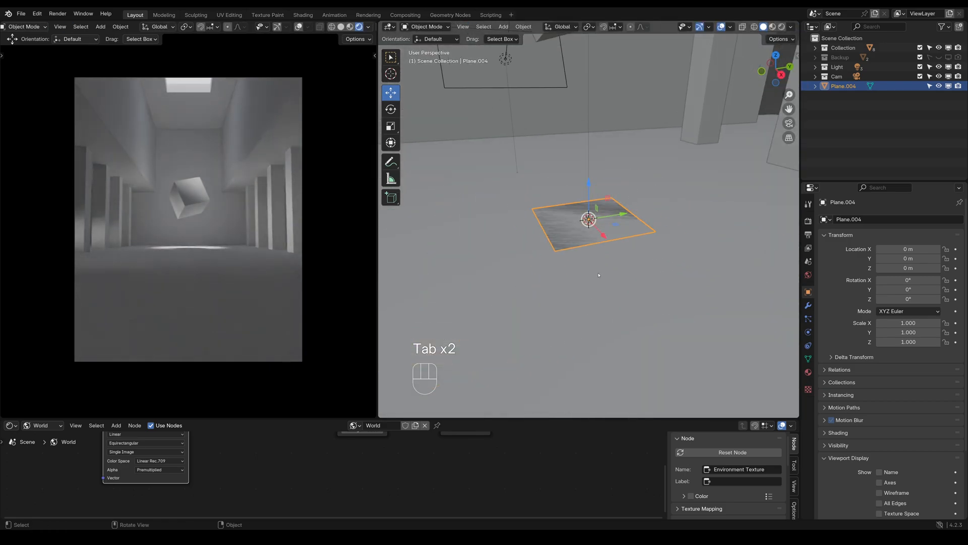
Step: Delete all vertices of the new plane except one far corner, and select the remaining vertex
key("Tab")
middle_click_drag(600, 274, 604, 260)
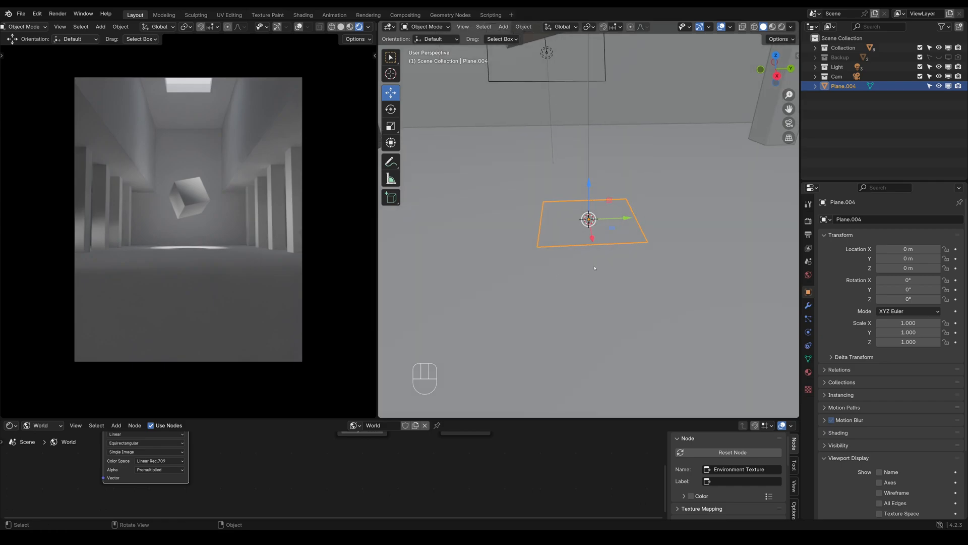
key("1")
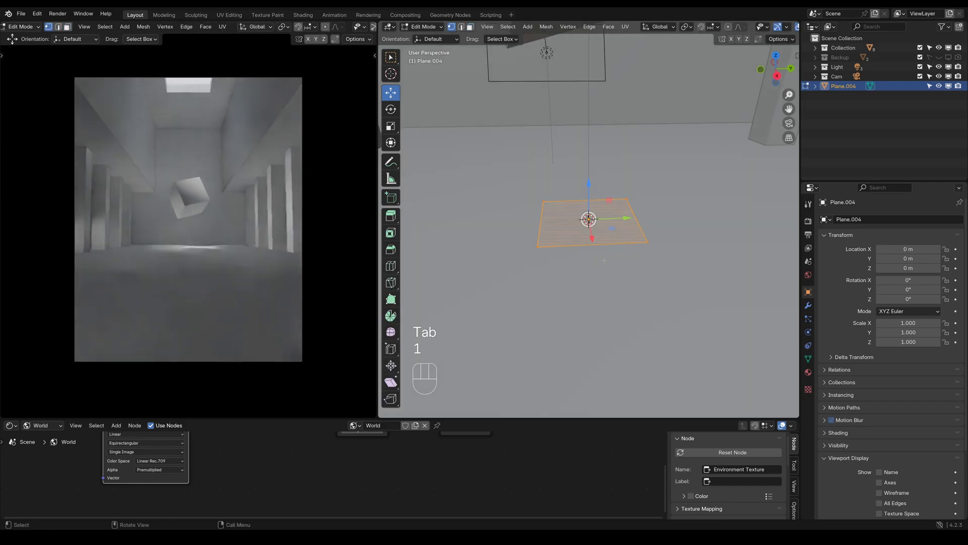
left_click(544, 202)
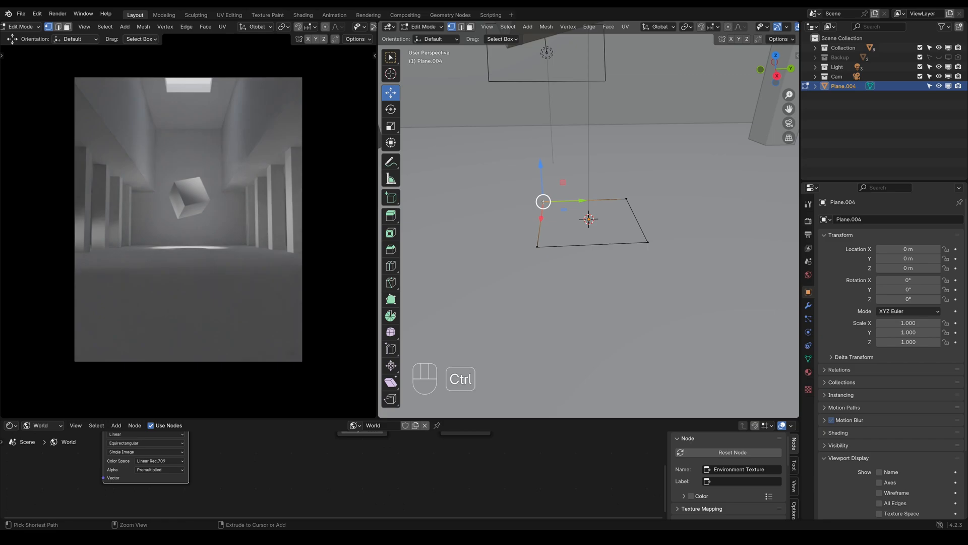
key("ctrl+i")
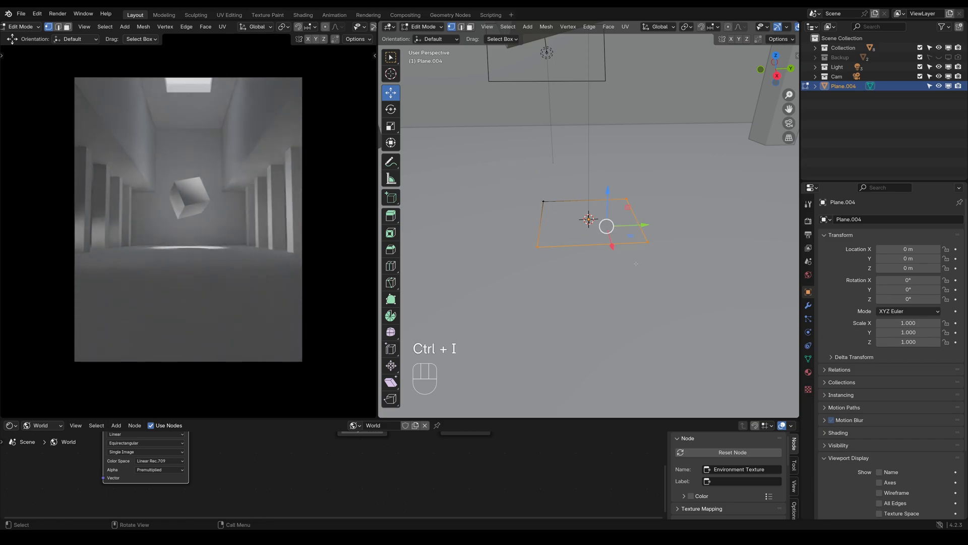
key("x")
left_click(631, 258)
left_click(542, 201)
Step: Try moving the remaining vertex along the Y axis and undo the move
left_click_drag(579, 200, 545, 201)
key("ctrl+z")
Step: Add a Mirror modifier to the single-vertex object and set it to mirror on the Y axis only
left_click(808, 305)
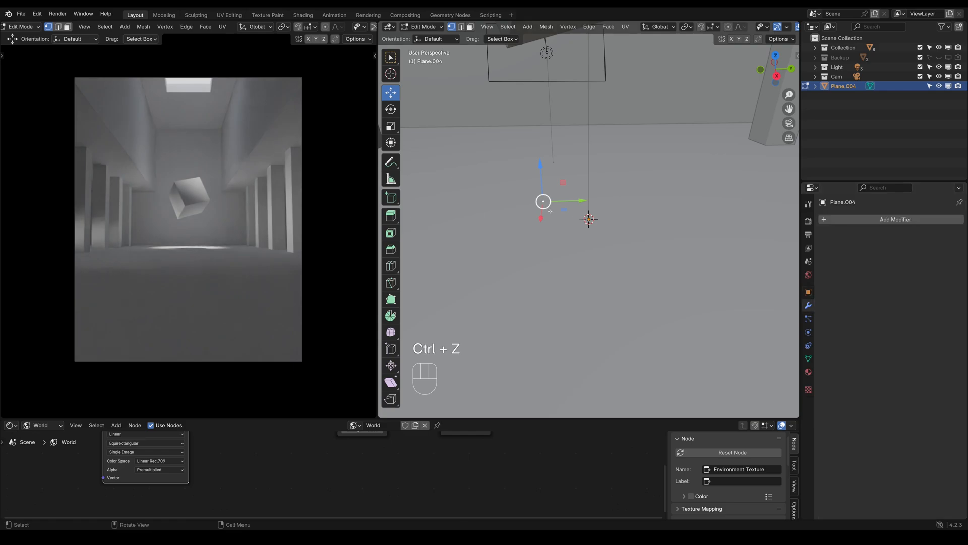
scroll(591, 224, "down", 4)
scroll(589, 220, "down", 3)
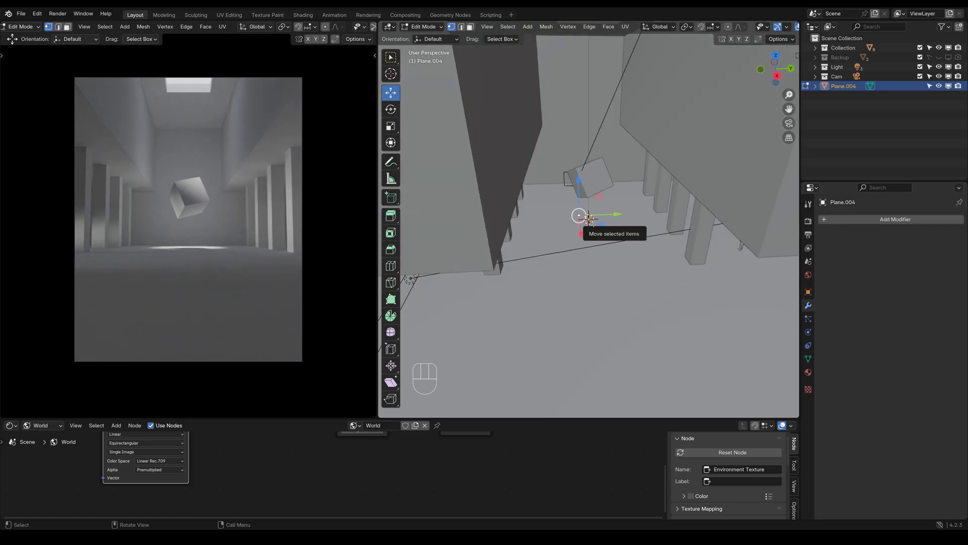
scroll(675, 236, "up", 6)
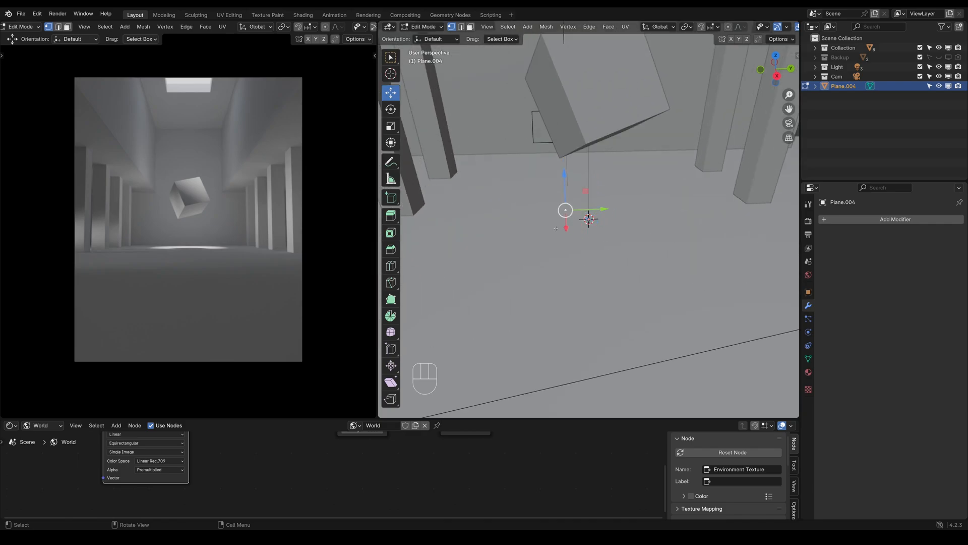
scroll(674, 235, "up", 2)
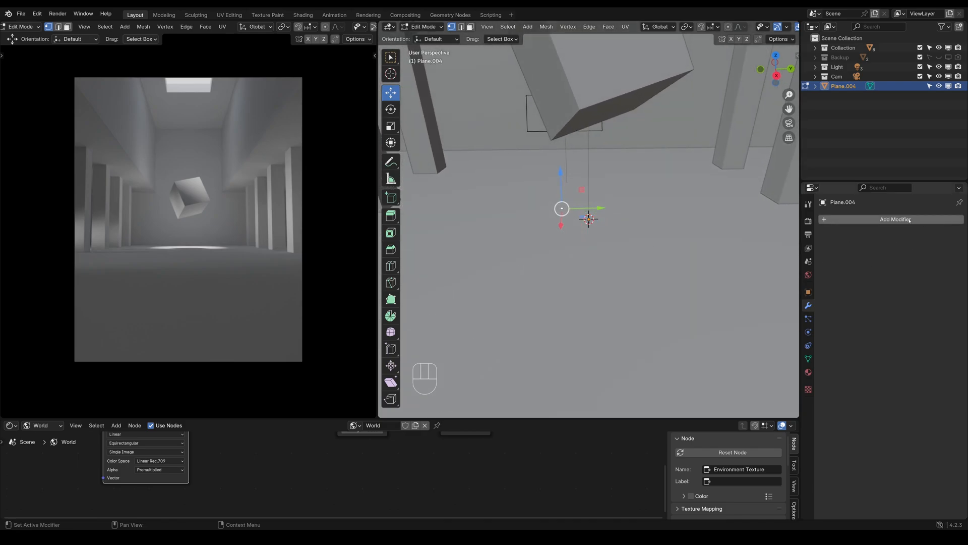
left_click(874, 219)
mouse_move(869, 254)
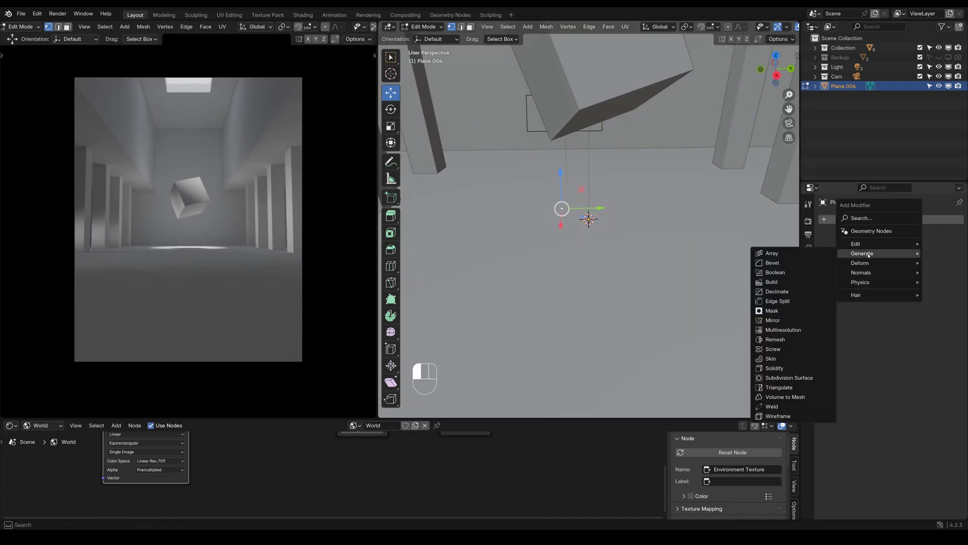
left_click(779, 321)
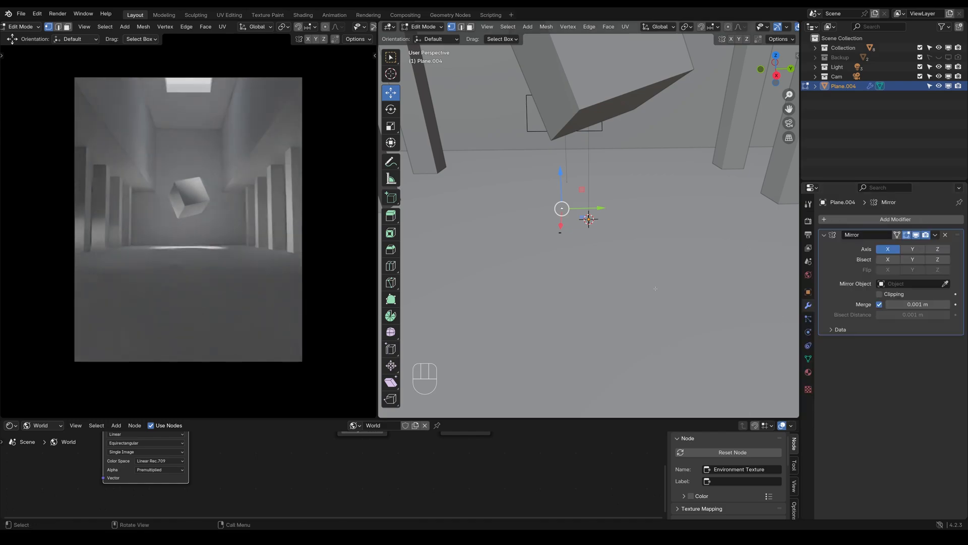
left_click(913, 249)
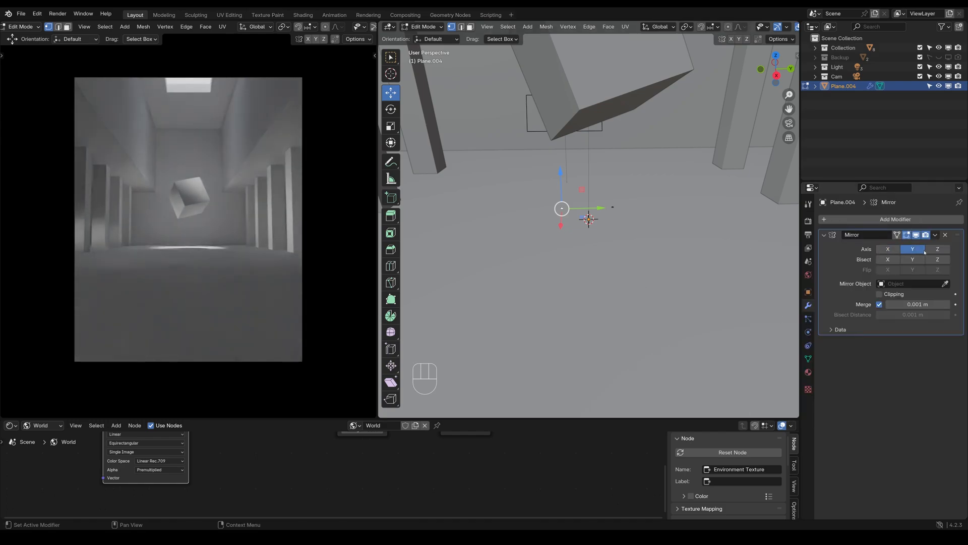
Step: Move the vertex farther from its mirrored copy along negative Y and slightly along negative X in top view
middle_click_drag(608, 229, 615, 209)
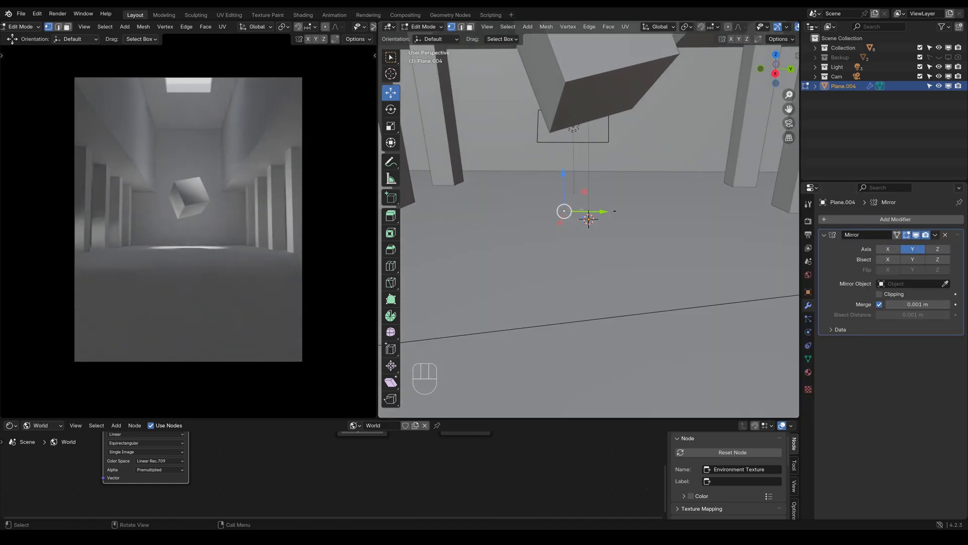
left_click_drag(581, 209, 566, 211)
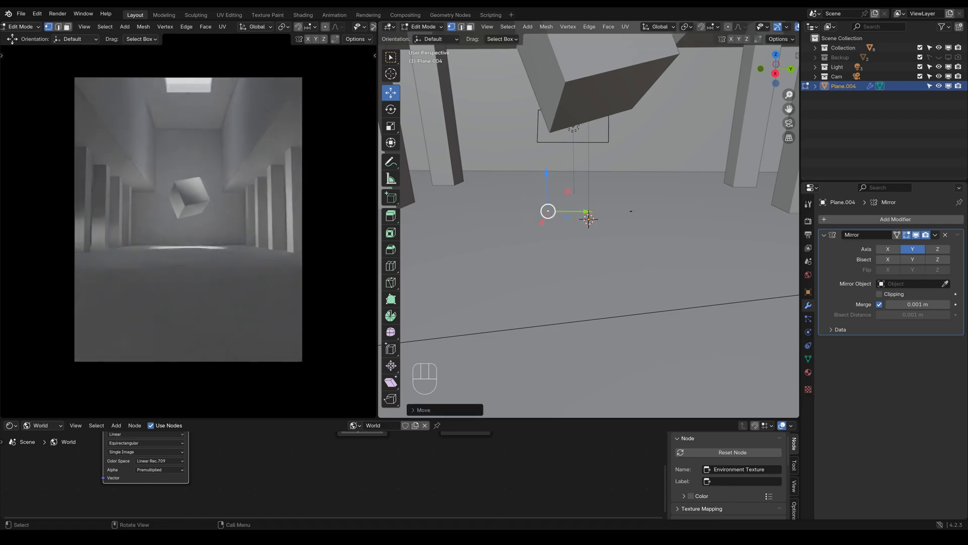
scroll(565, 211, "down", 5)
key("KP_7")
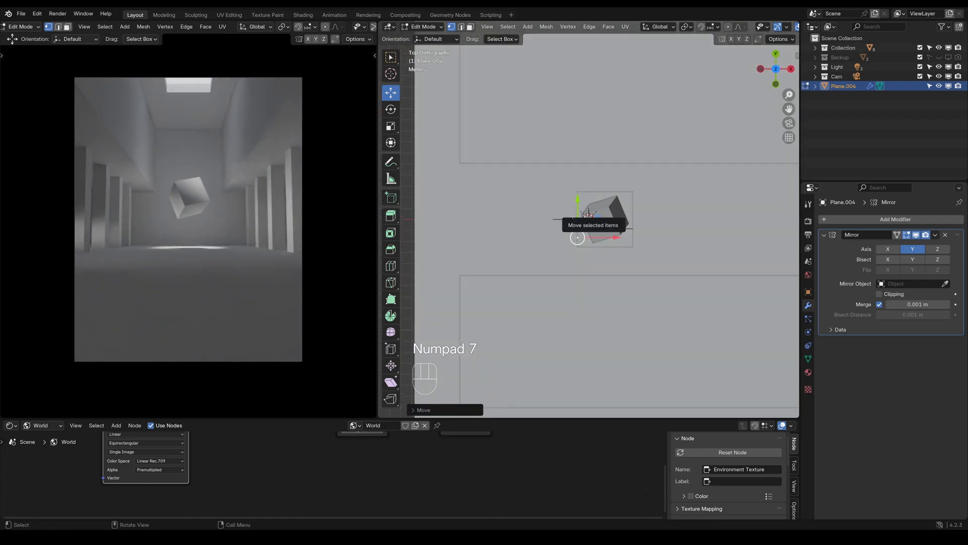
mouse_move(617, 239)
left_mouse_down()
mouse_move(676, 239)
mouse_move(612, 246)
left_mouse_up()
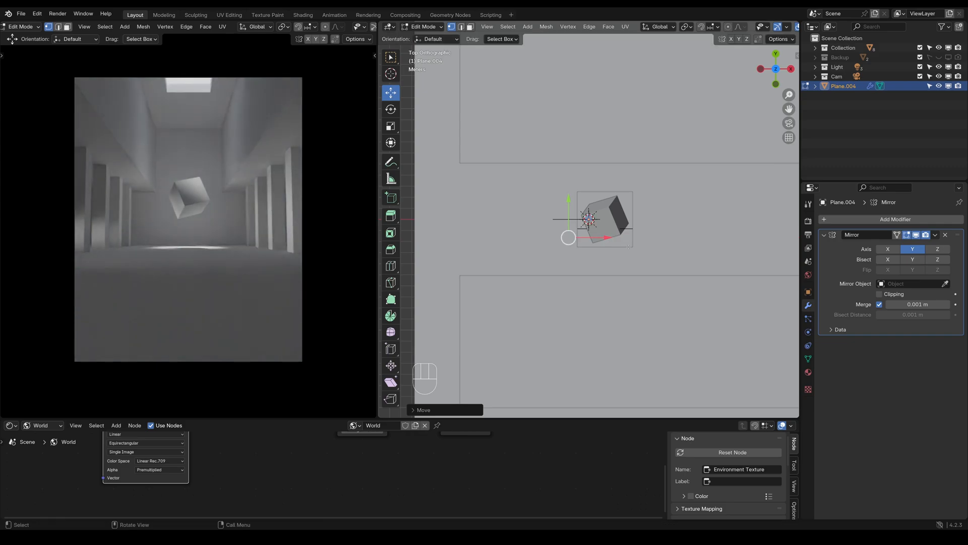
middle_click_drag(628, 246, 488, 232, "shift")
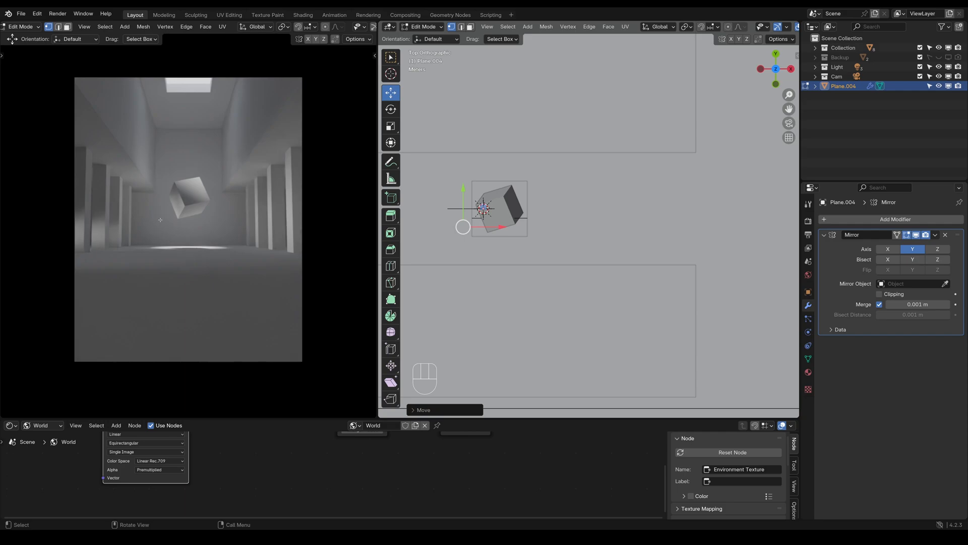
Step: Change the lower Shader Editor area to a Timeline, play the animation briefly and cancel the playback
left_click(12, 425)
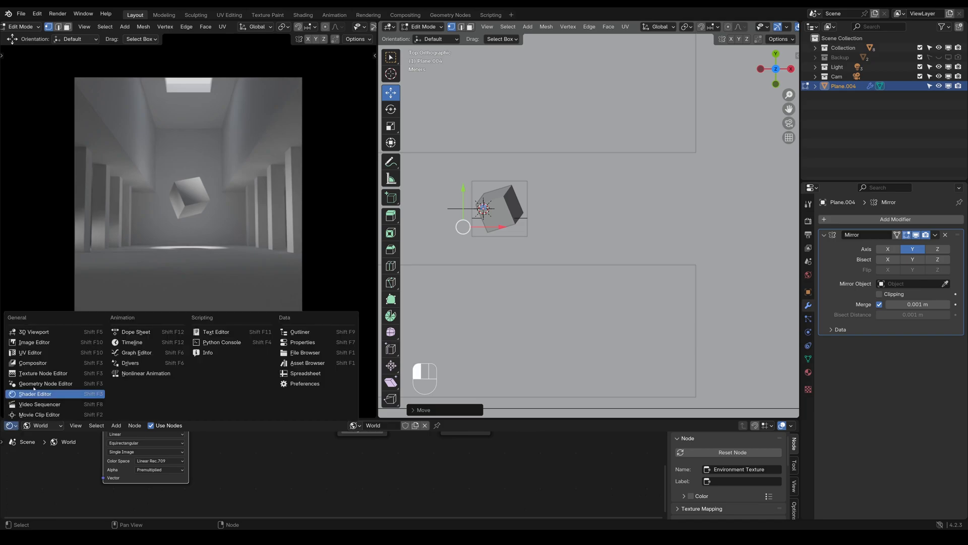
left_click(129, 342)
key("space")
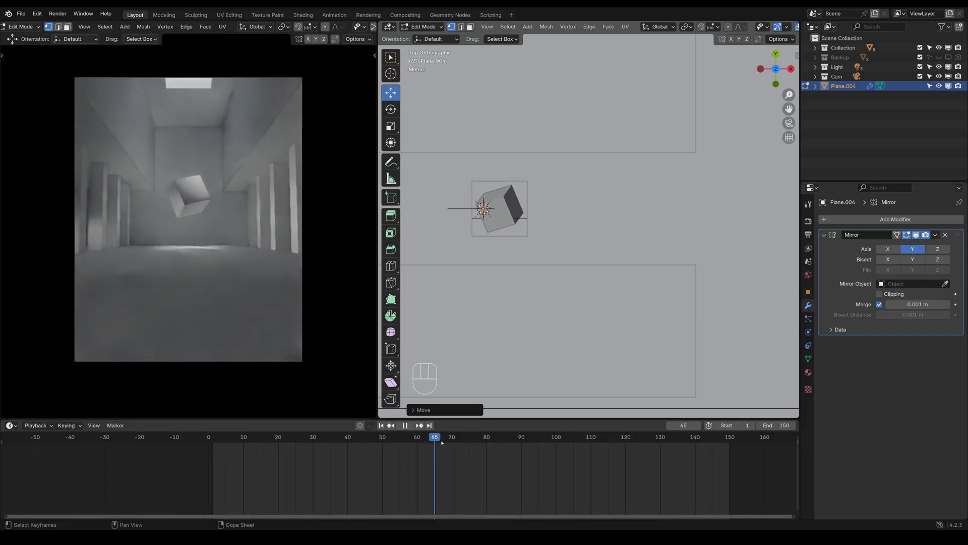
key("Escape")
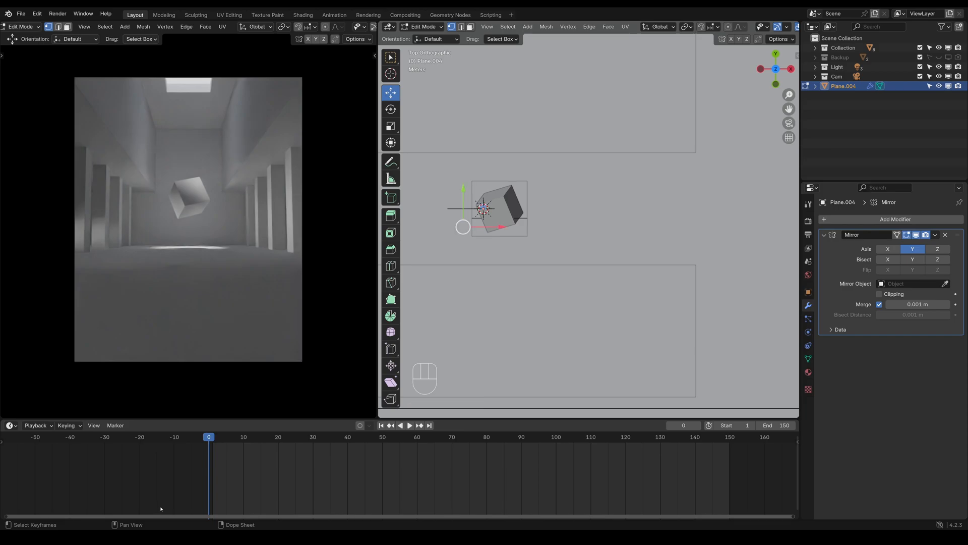
Step: Leave mesh editing of the mirrored vertex and switch to Object Mode
scroll(582, 307, "down", 3)
middle_click_drag(582, 307, 466, 222)
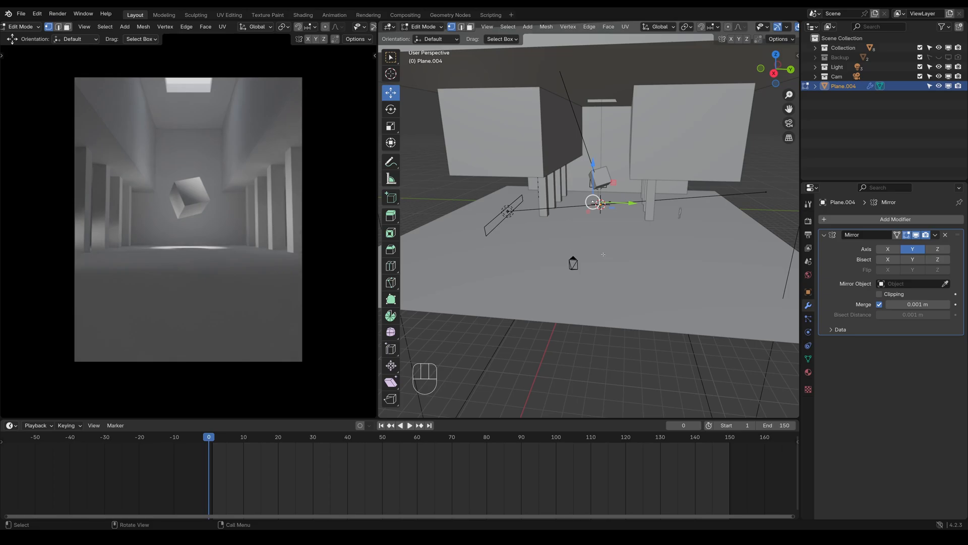
middle_click_drag(603, 254, 496, 260)
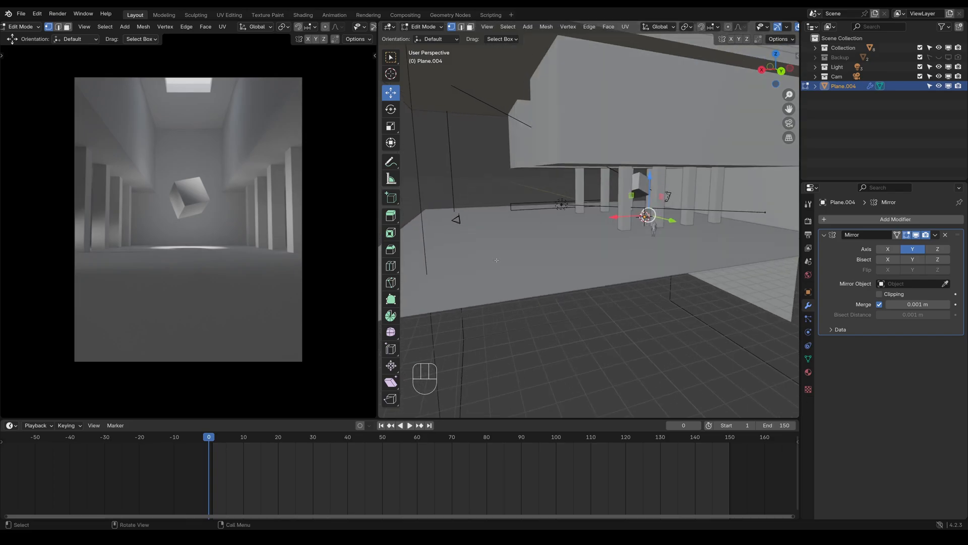
middle_click_drag(622, 209, 601, 205)
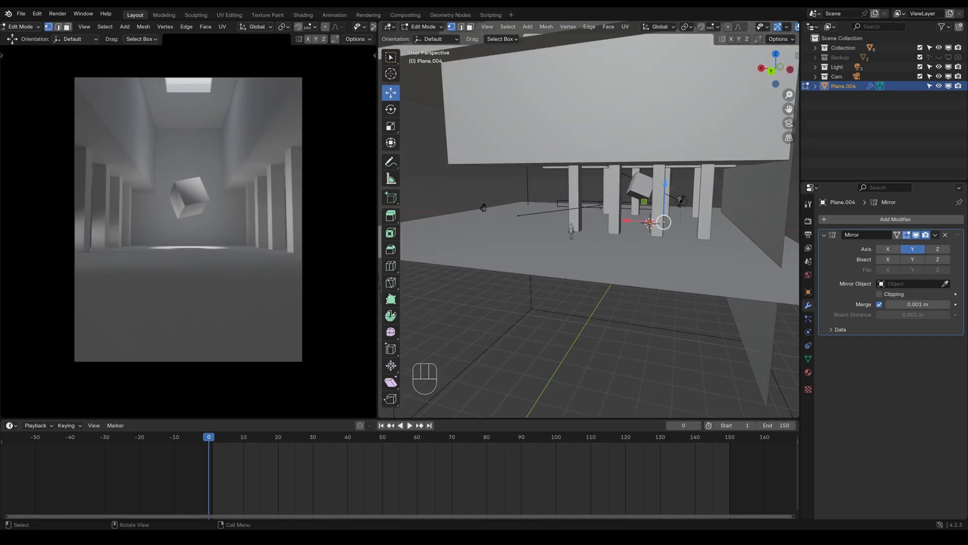
left_click(424, 27)
left_click(429, 37)
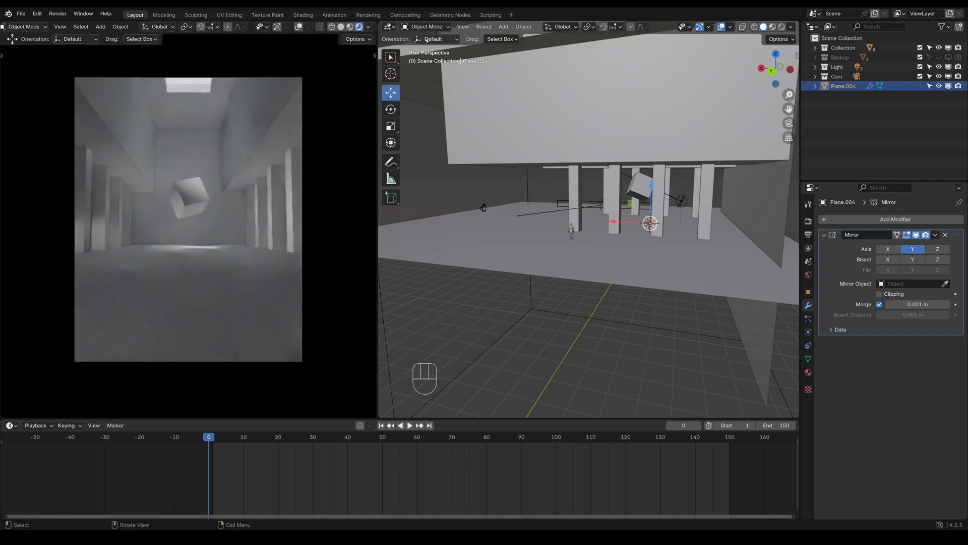
Step: Select the floating cube, its nearby area light, the roof slab and the Sun together and move them about 4.3 m along negative X
left_click(682, 202)
left_click(657, 192, "shift")
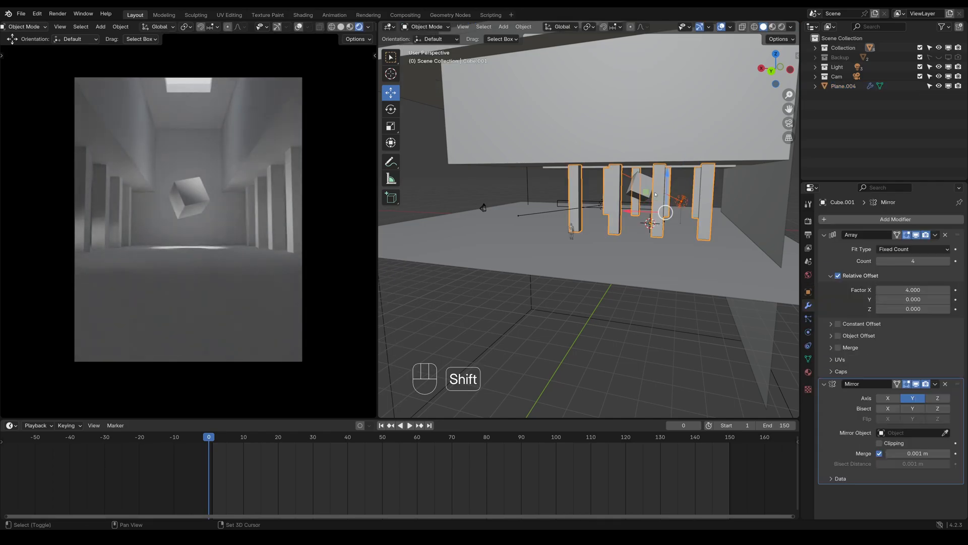
left_click(641, 187)
left_click(681, 204, "shift")
scroll(680, 204, "down", 3)
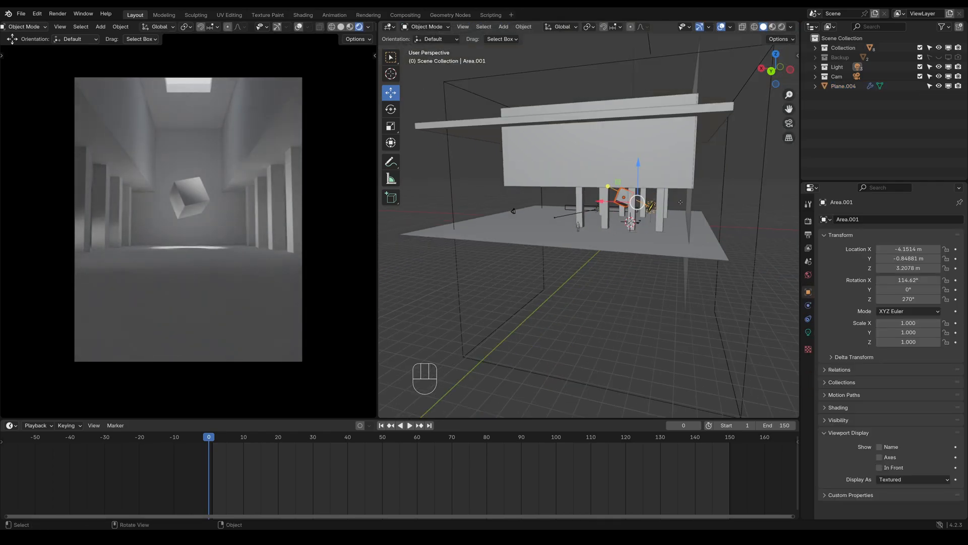
middle_click_drag(760, 95, 762, 119, "shift")
left_click(714, 148, "shift")
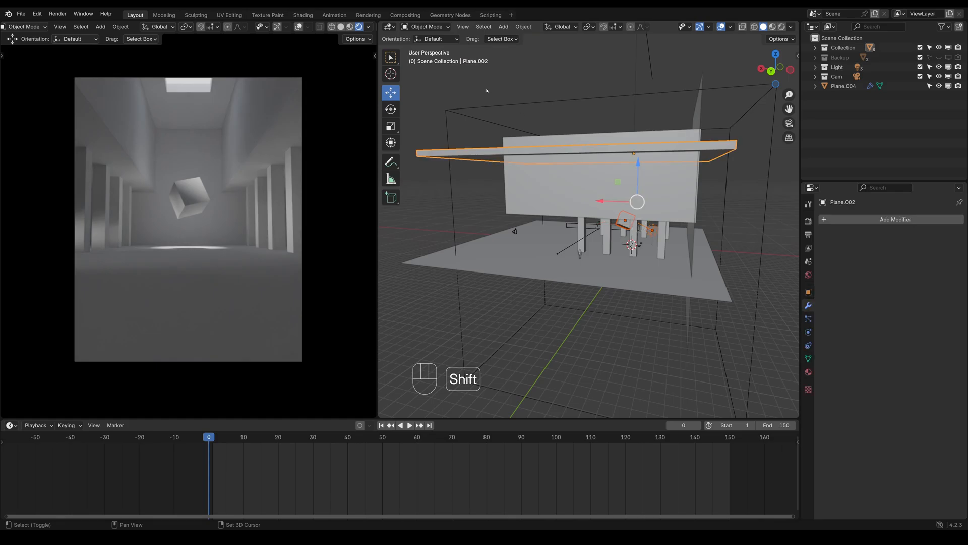
middle_click_drag(666, 51, 663, 101, "shift")
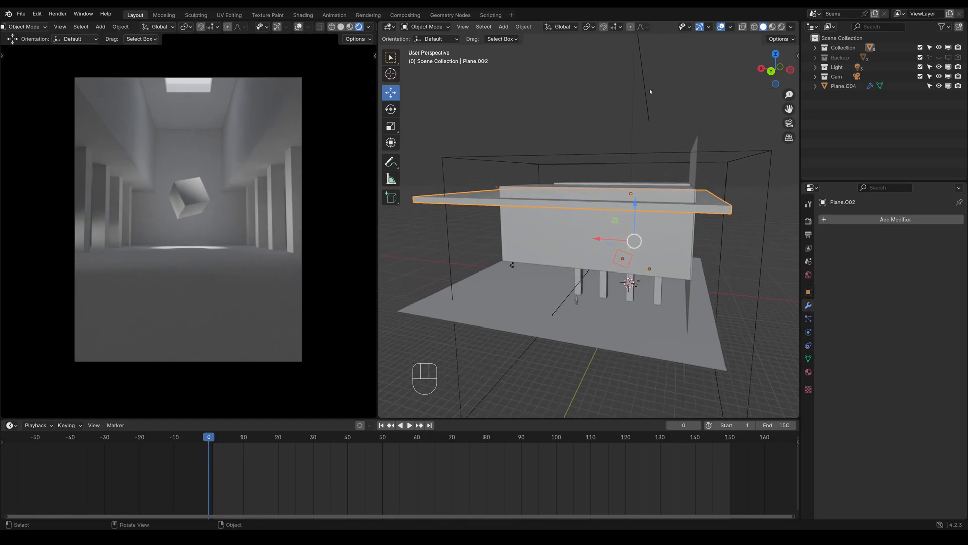
scroll(663, 101, "down", 3)
left_click(618, 84, "shift")
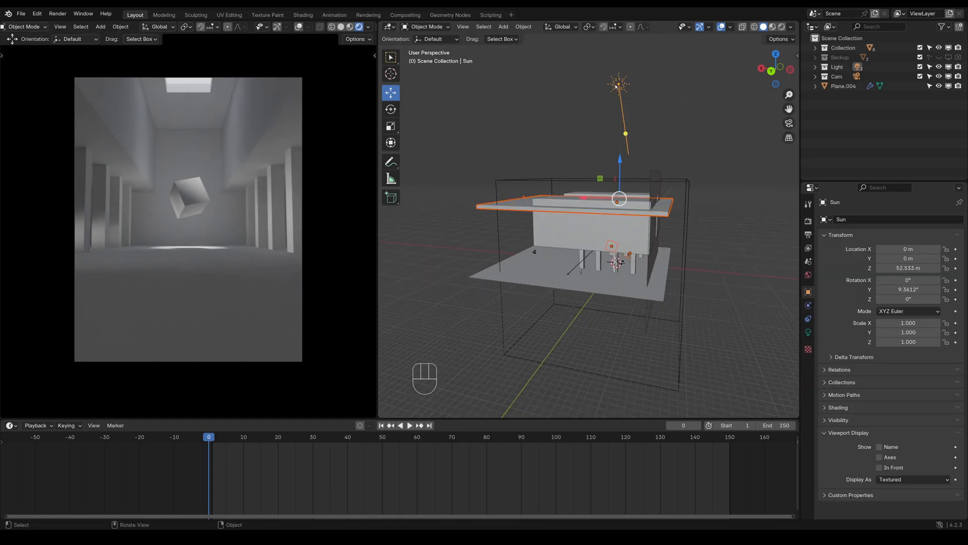
scroll(622, 264, "up", 4)
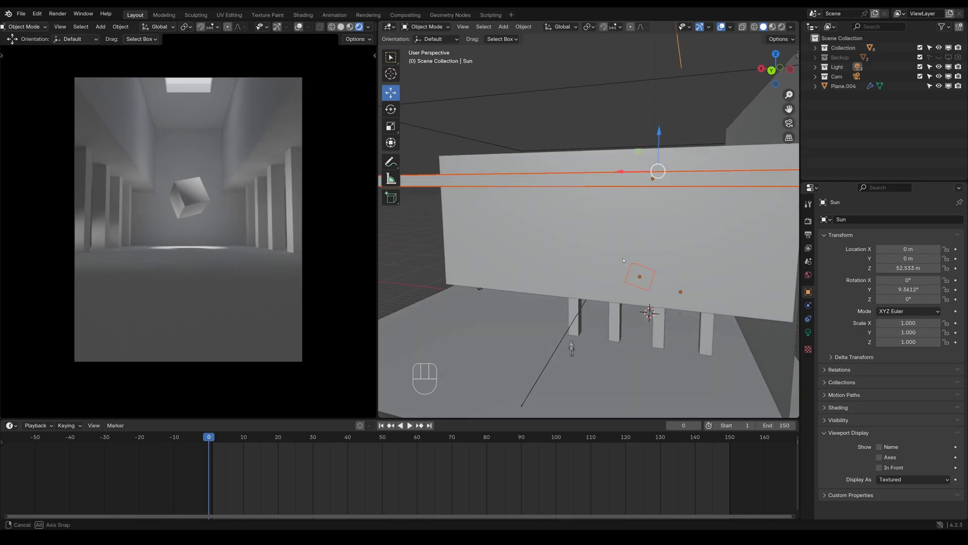
middle_click_drag(608, 178, 603, 164)
scroll(603, 164, "down", 4)
left_click_drag(599, 197, 606, 194)
middle_click_drag(568, 206, 628, 241)
scroll(620, 257, "up", 6)
mouse_move(613, 275)
middle_mouse_down()
mouse_move(633, 264)
mouse_move(613, 278)
middle_mouse_up()
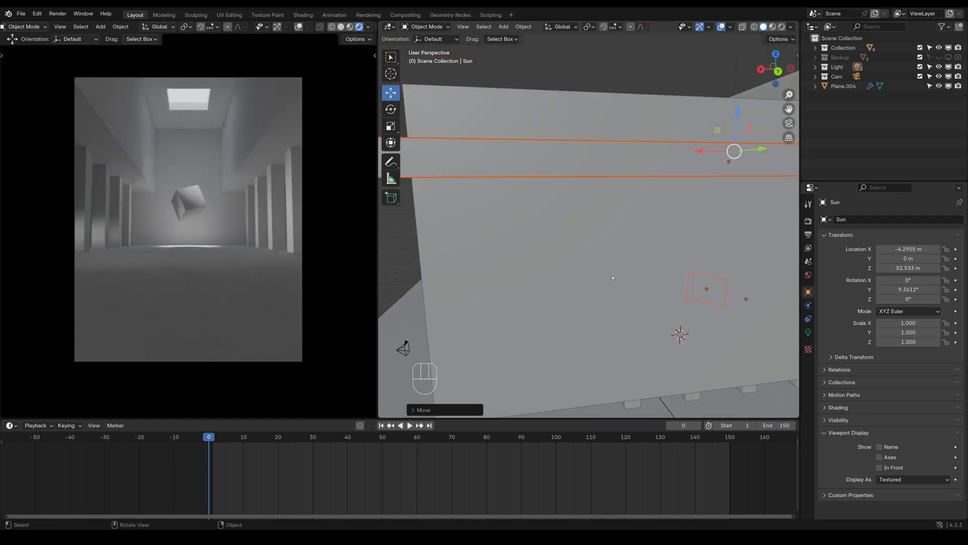
Step: Shift the selected cube, lights and roof slab back along X, bringing the Sun's X location to about -2.84 m
scroll(770, 299, "down", 3)
left_click_drag(639, 181, 630, 181)
middle_click_drag(630, 181, 537, 235)
middle_click_drag(539, 236, 731, 129)
key("KP_7")
scroll(583, 231, "down", 5)
middle_click_drag(535, 181, 626, 186)
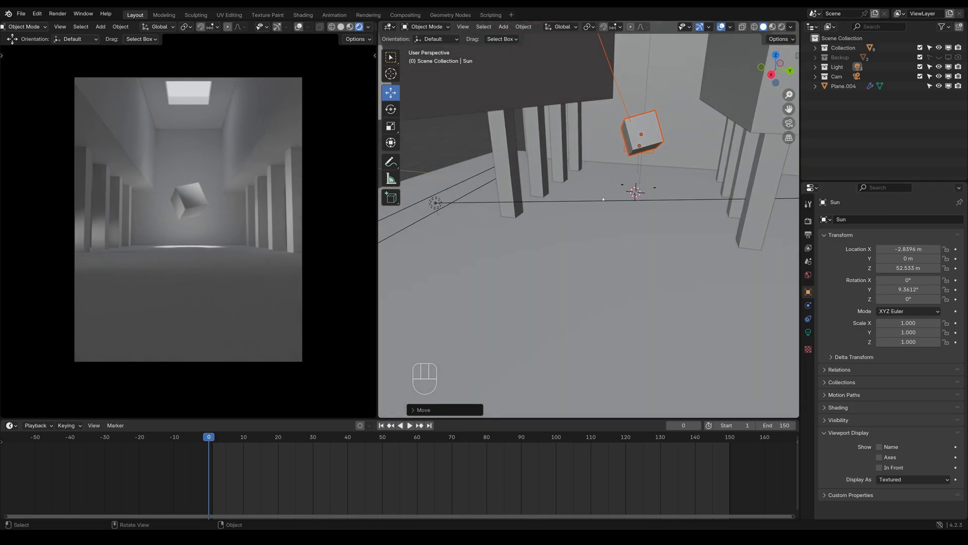
Step: Select the mirrored-vertex object Plane.004 beneath the cube and move it along negative X past the cube in top view
left_click(623, 183)
left_click(623, 187)
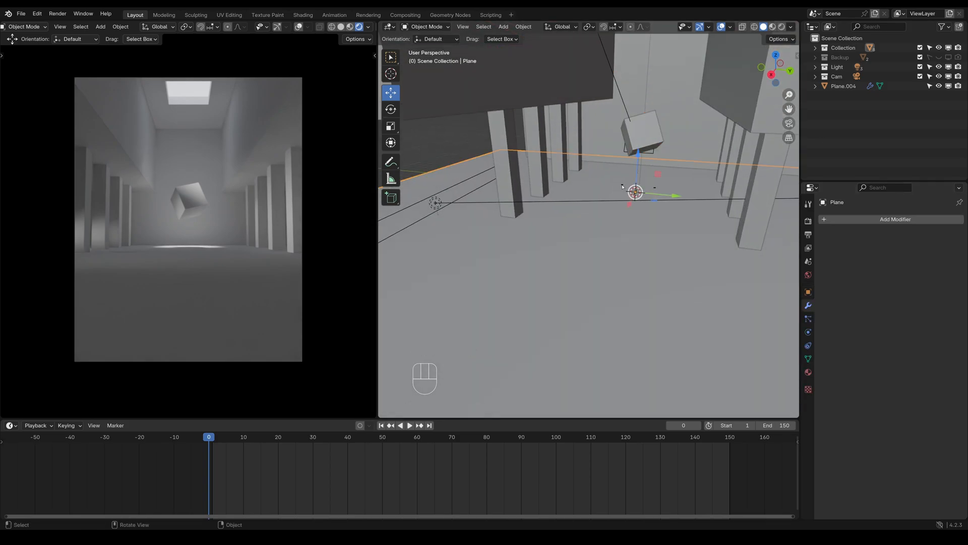
left_click(622, 186)
left_click(622, 187)
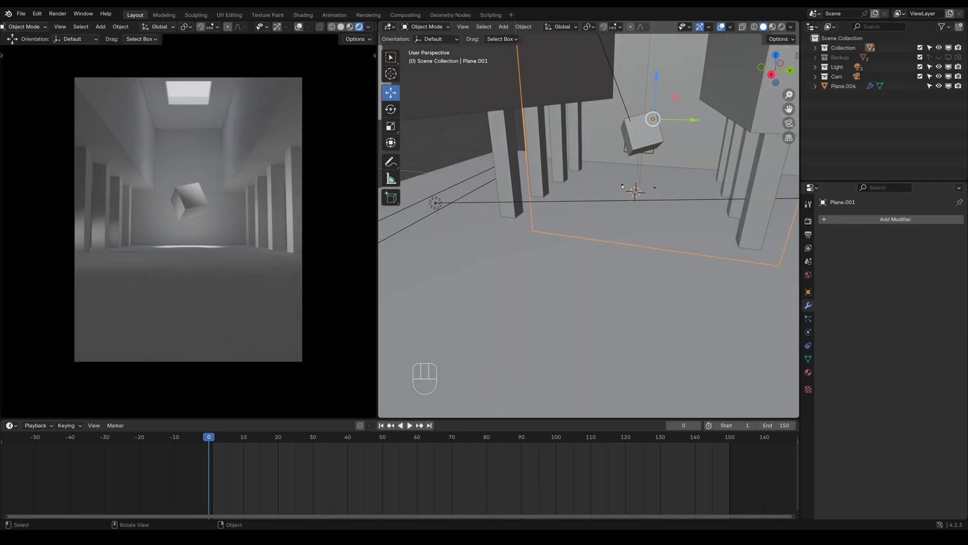
left_click(622, 187)
middle_click_drag(623, 186, 607, 198, "shift")
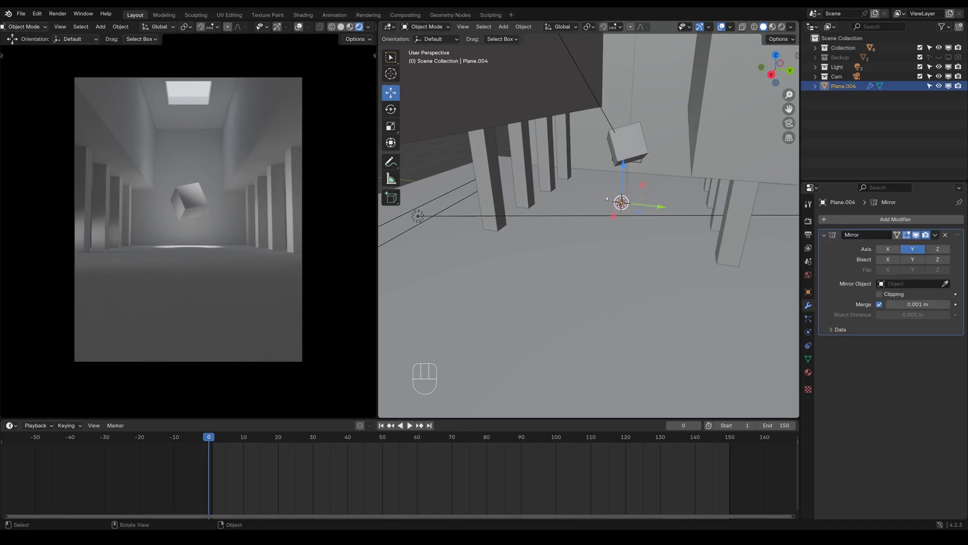
key("KP_7")
right_click(580, 192)
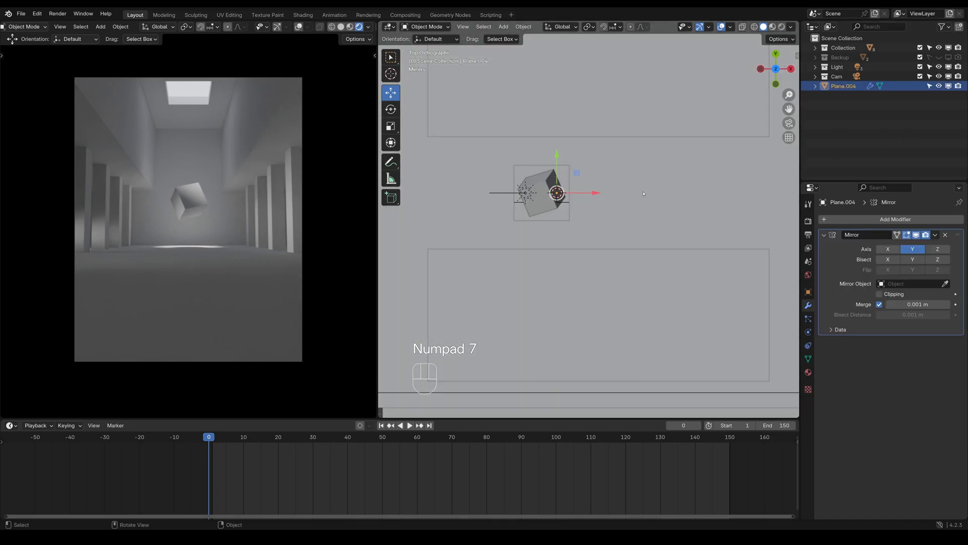
left_click_drag(602, 193, 557, 193)
Step: Try hiding the roof slab Plane.002 in top view and undo the hiding
left_click(652, 214)
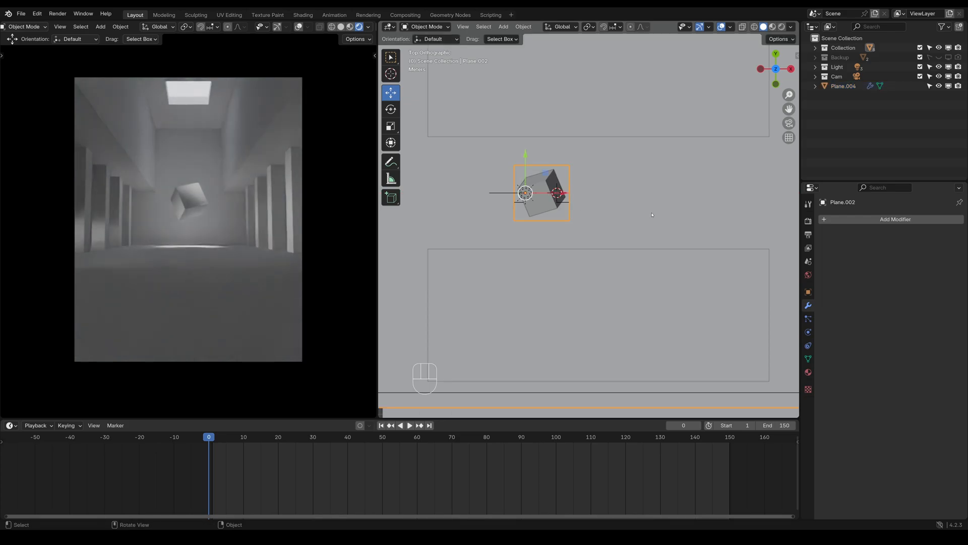
key("h")
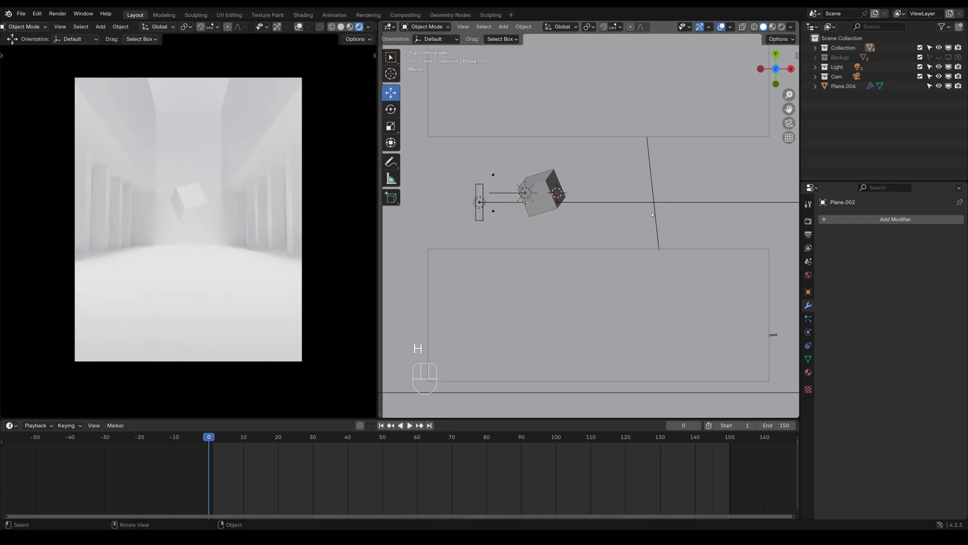
key("ctrl+z")
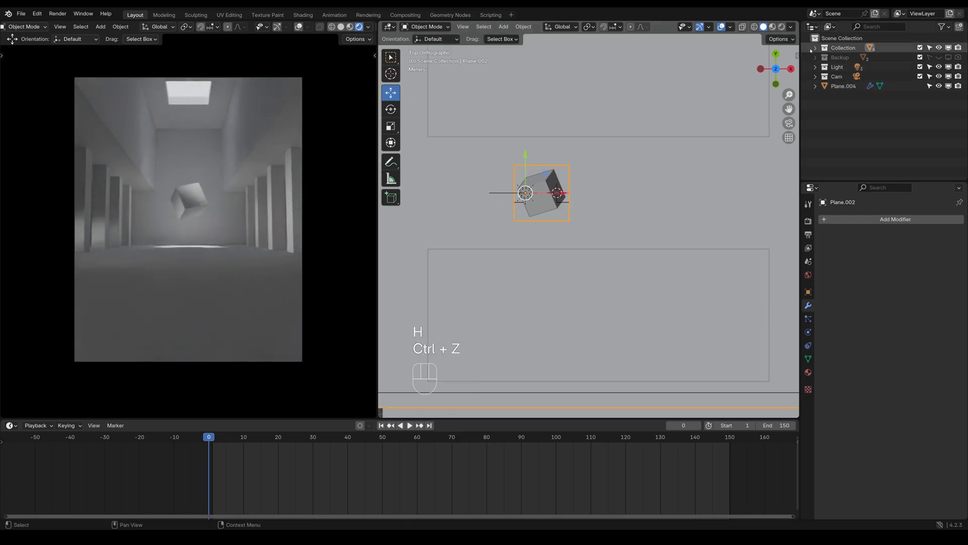
Step: Rename the roof slab Plane.002 as Roof and hide it in the viewport
left_click(815, 47)
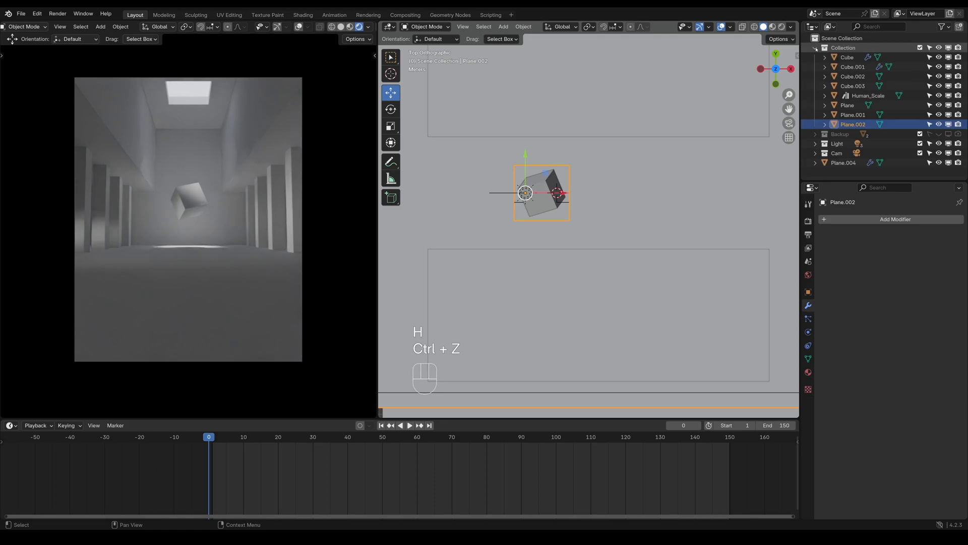
right_click(852, 125)
double_click(863, 124)
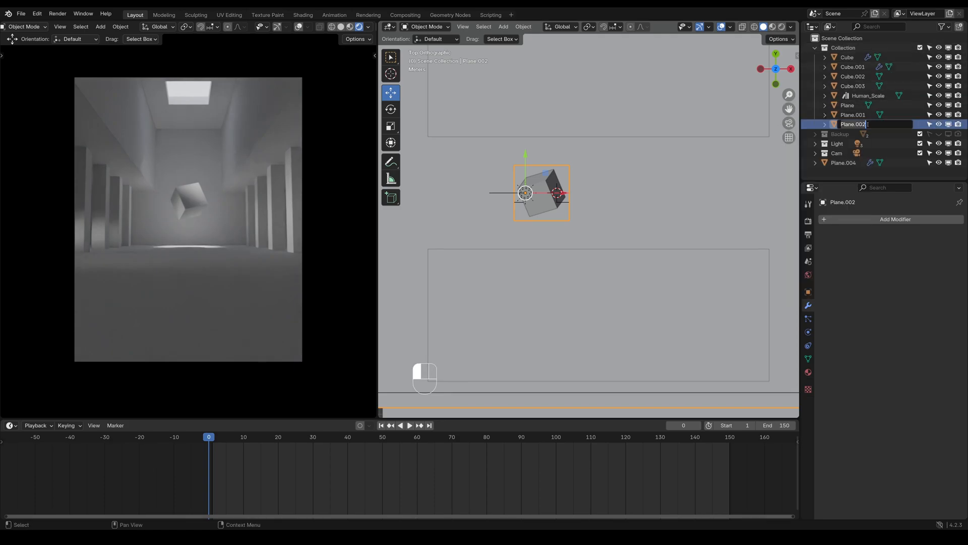
type("Roof")
key("Return")
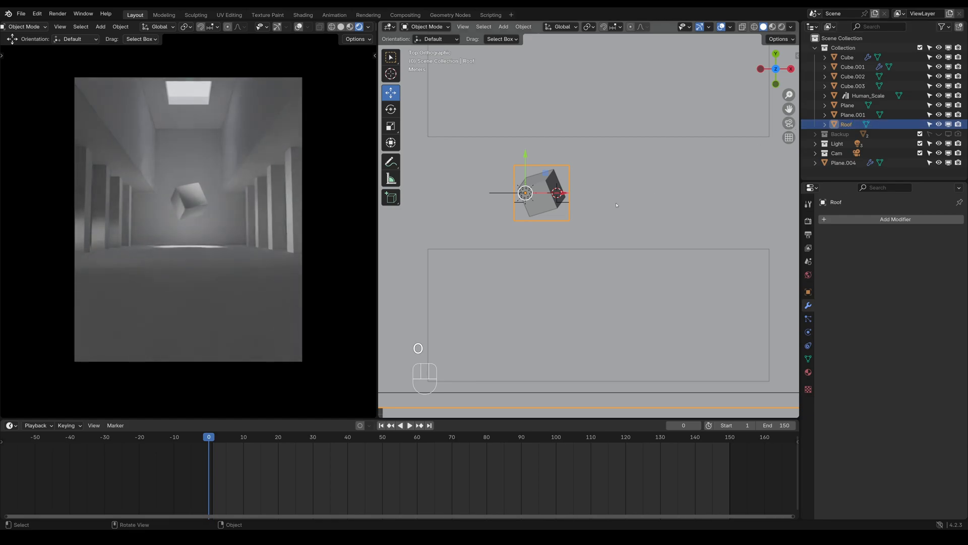
key("h")
Step: Select the mirrored-vertex object Plane.004 and move its vertex outward along negative Y in Edit Mode, working in top view
middle_click_drag(616, 204, 530, 202)
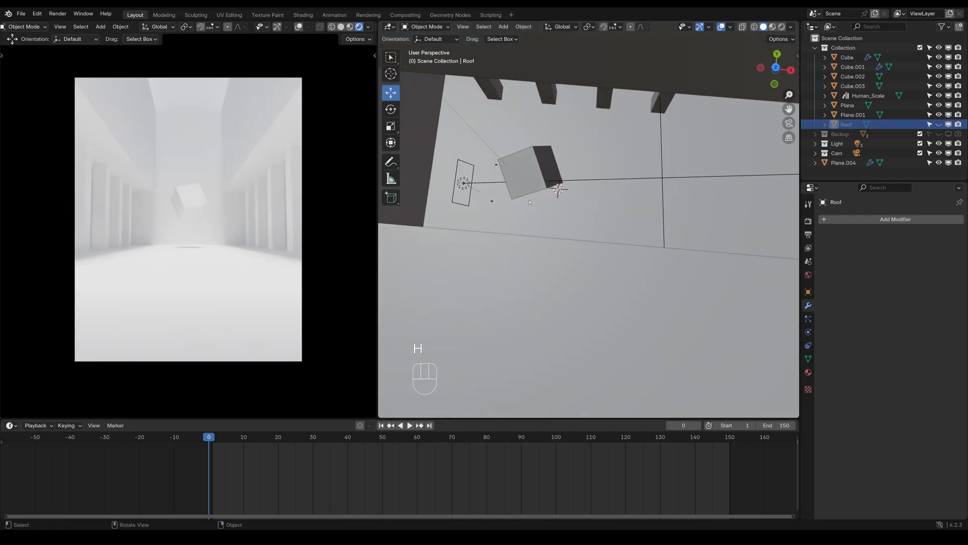
left_click(491, 203)
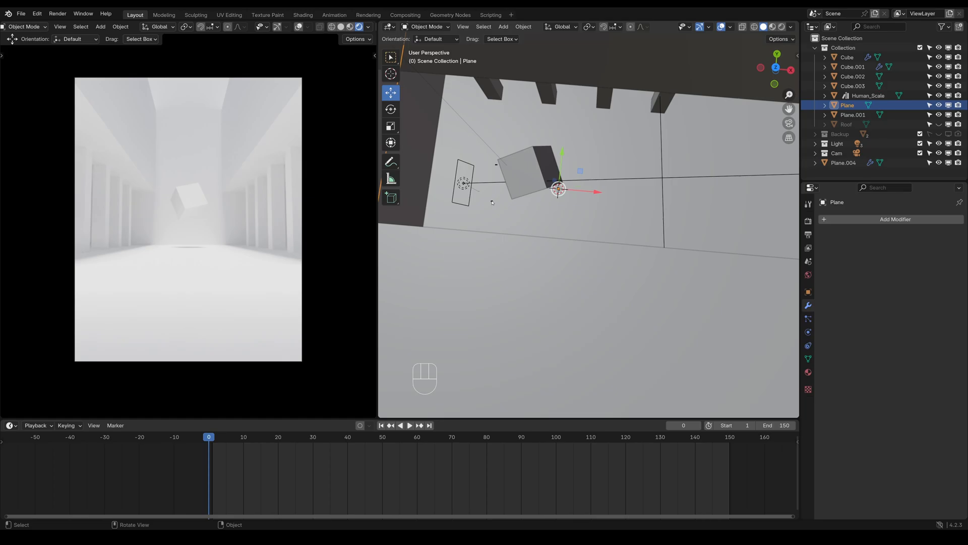
left_click(491, 203)
left_click(492, 202)
left_click(492, 202)
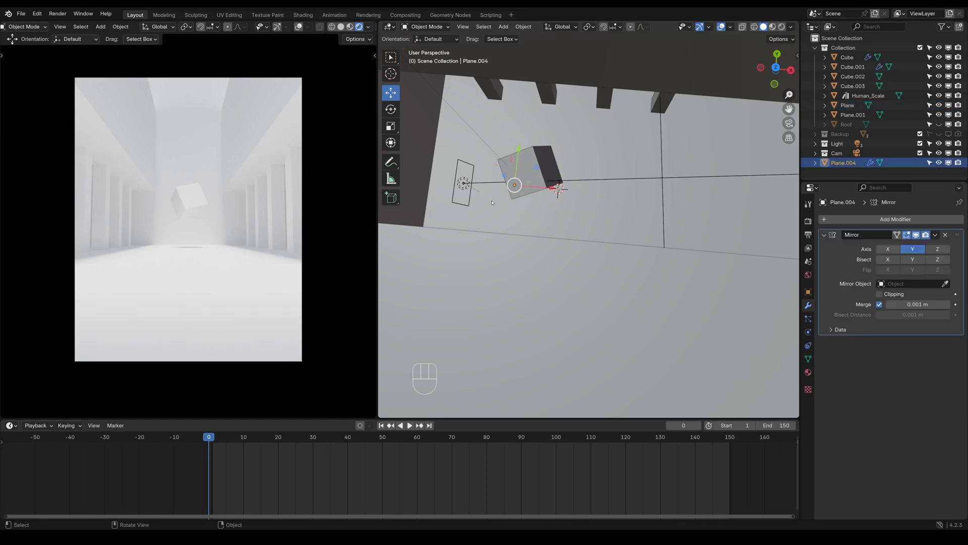
key("KP_7")
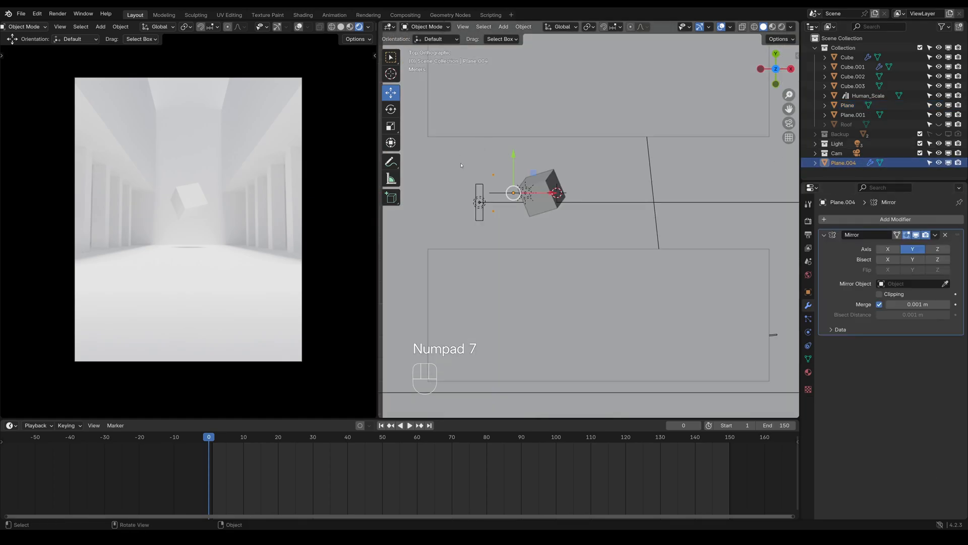
left_click_drag(513, 157, 493, 192)
key("ctrl+z")
key("Tab")
middle_click_drag(572, 252, 492, 245, "shift")
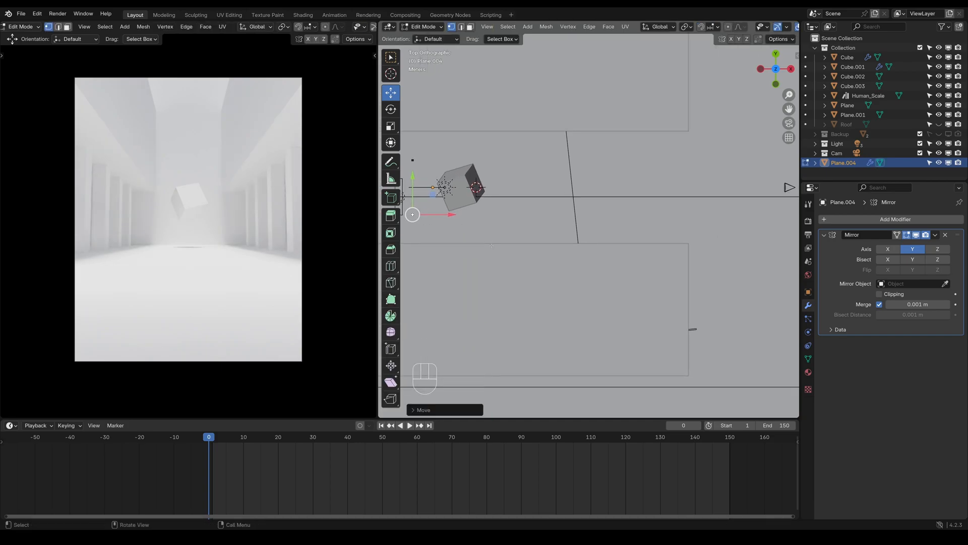
Step: Extrude the vertex about 14.5 m along X and shift the new vertex about 1.3 m along negative Y
key("e")
key("x")
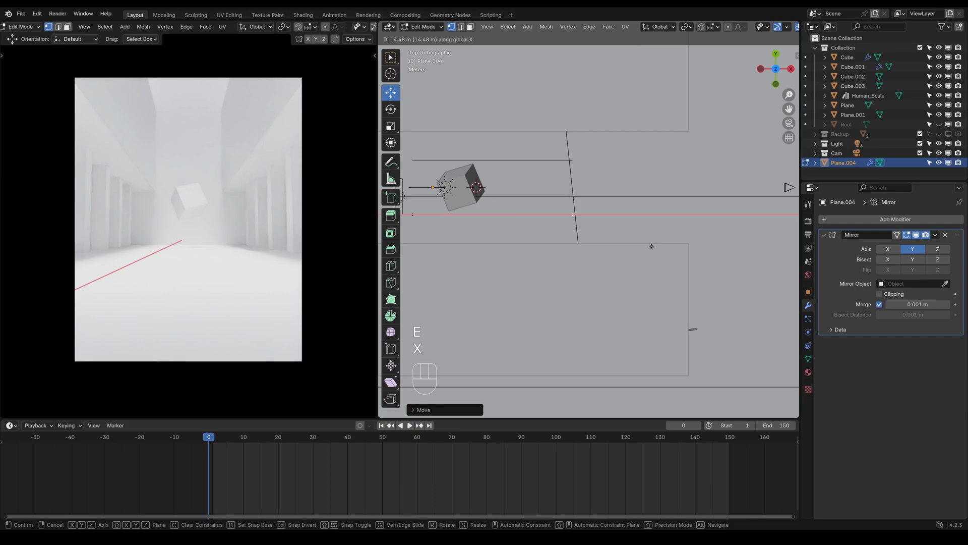
left_click(651, 247)
middle_click_drag(610, 219, 488, 201, "shift")
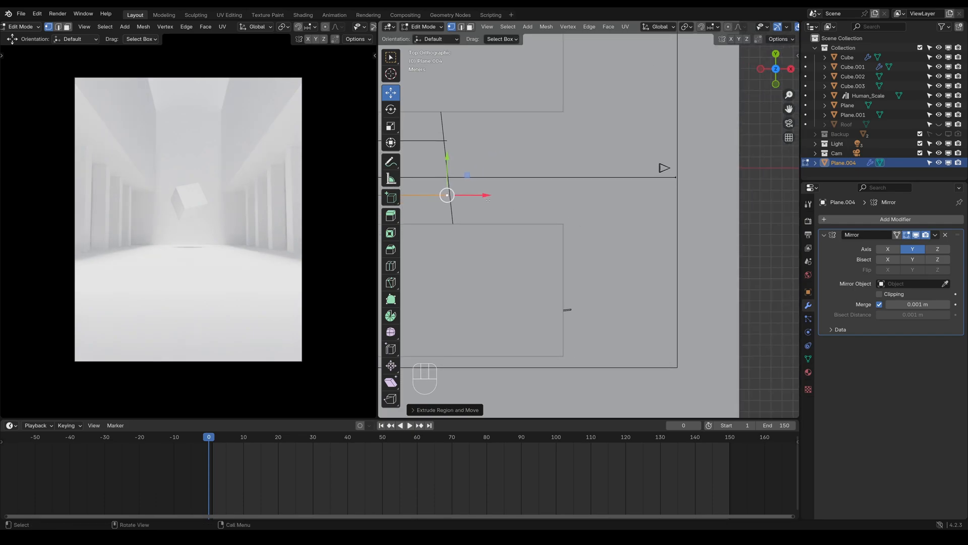
key("g")
key("y")
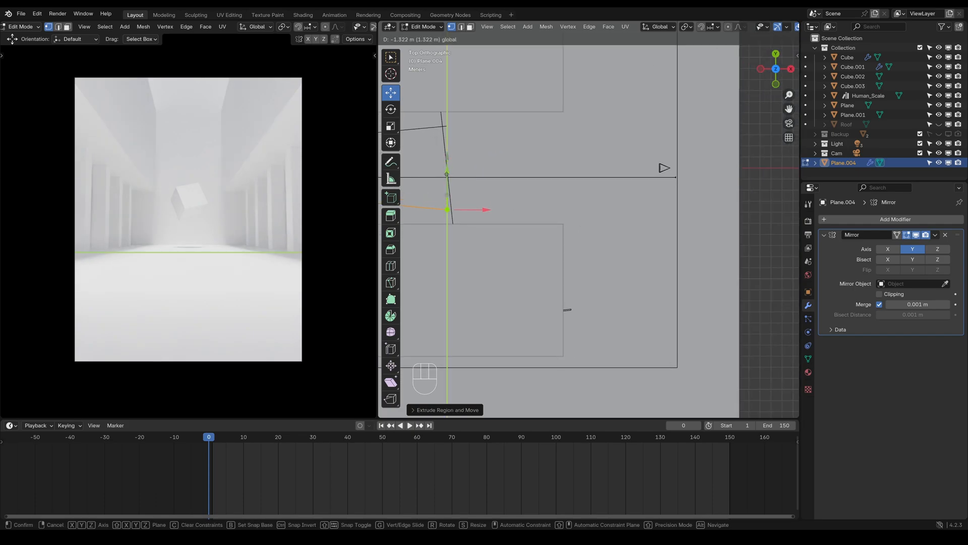
left_click(513, 217)
Step: Extrude a further vertex along X toward the camera end and move it outward along negative Y
key("e")
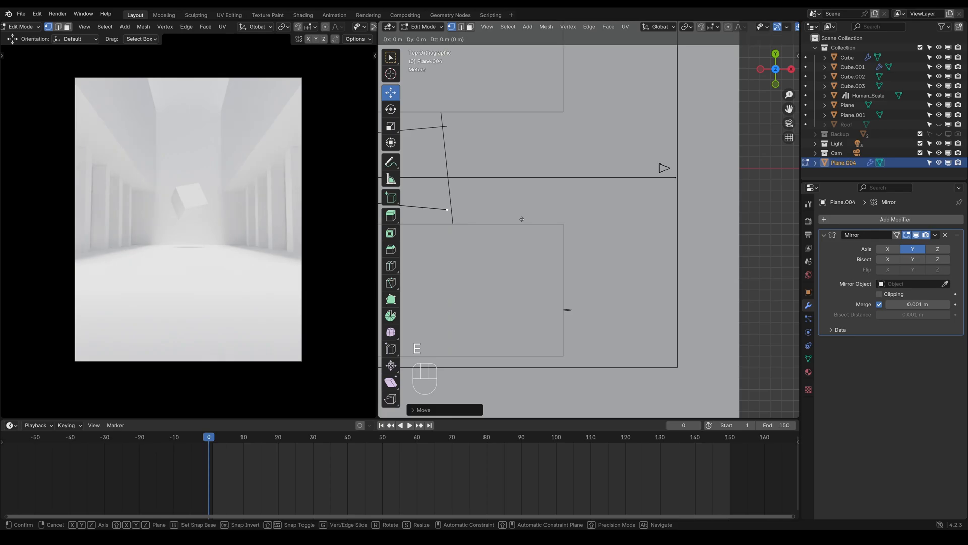
key("x")
left_click(674, 235)
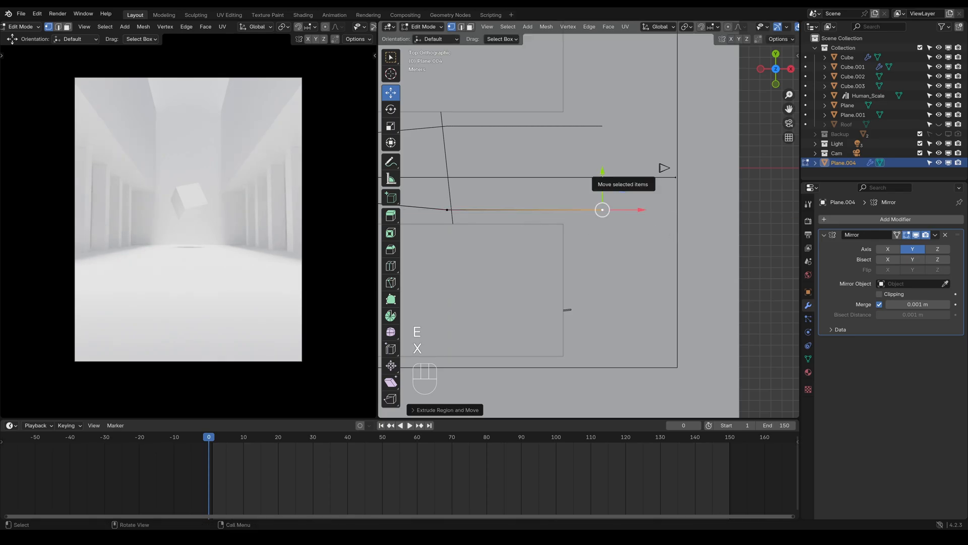
left_click_drag(604, 173, 609, 230)
Step: Check the mirrored path in camera view and move its end vertex slightly inward along positive Y
middle_click_drag(609, 230, 512, 208)
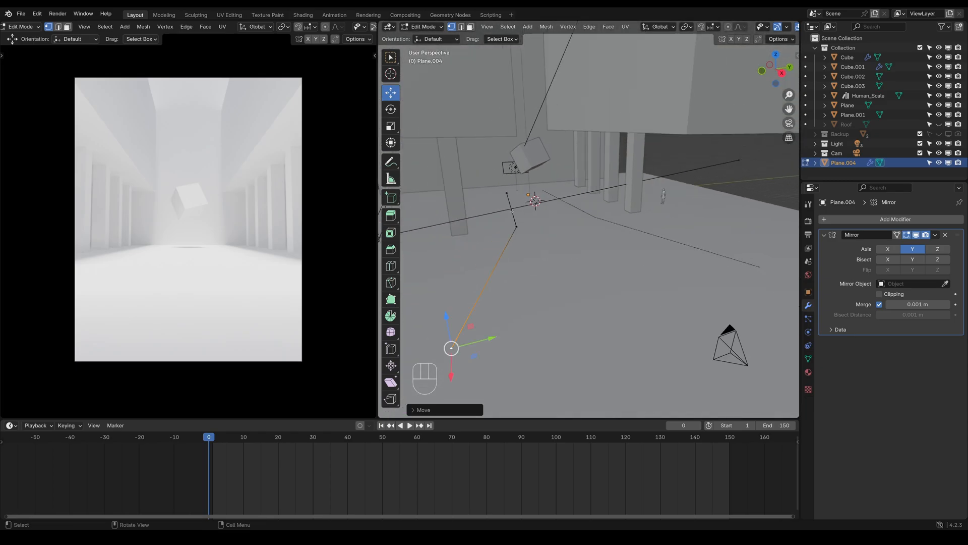
key("KP_0")
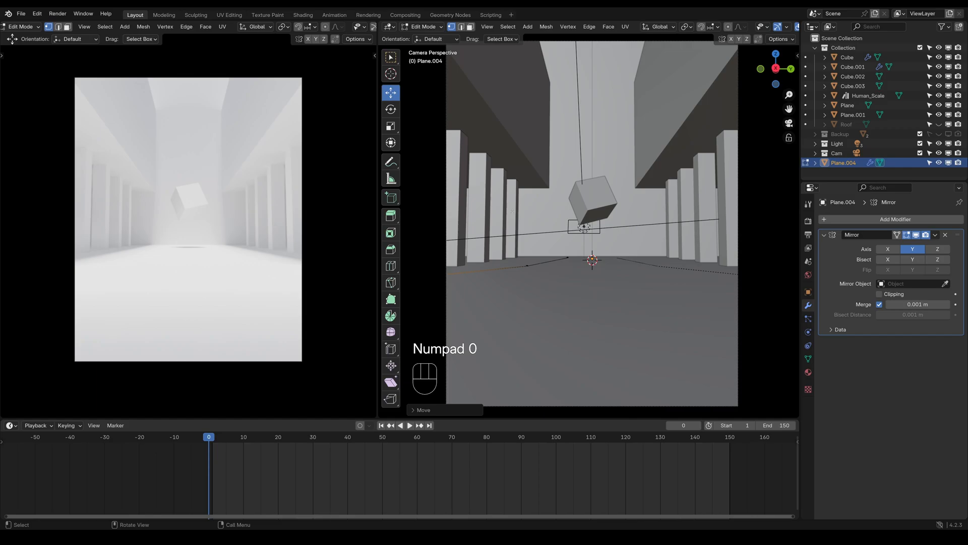
key("KP_0")
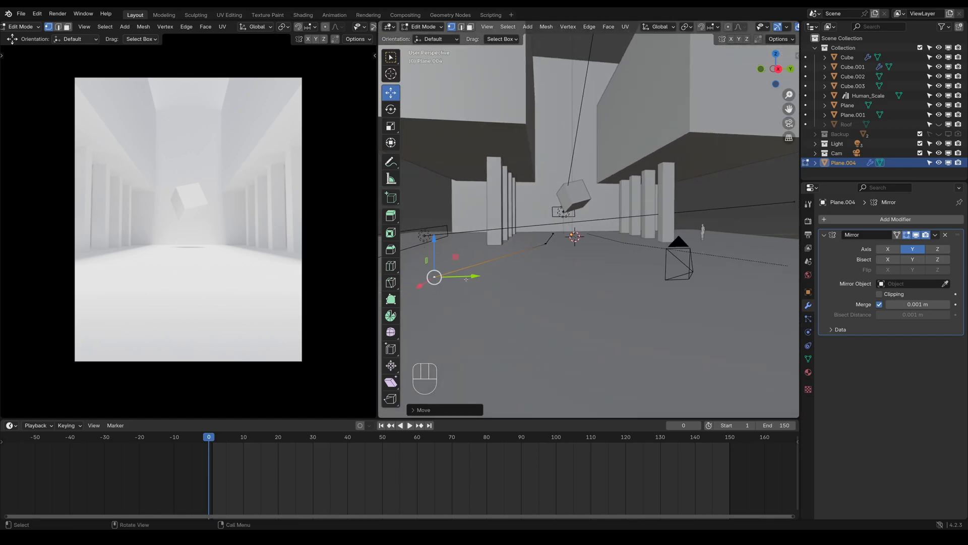
key("g")
key("y")
left_click(506, 281)
key("KP_0")
key("KP_0")
key("KP_0")
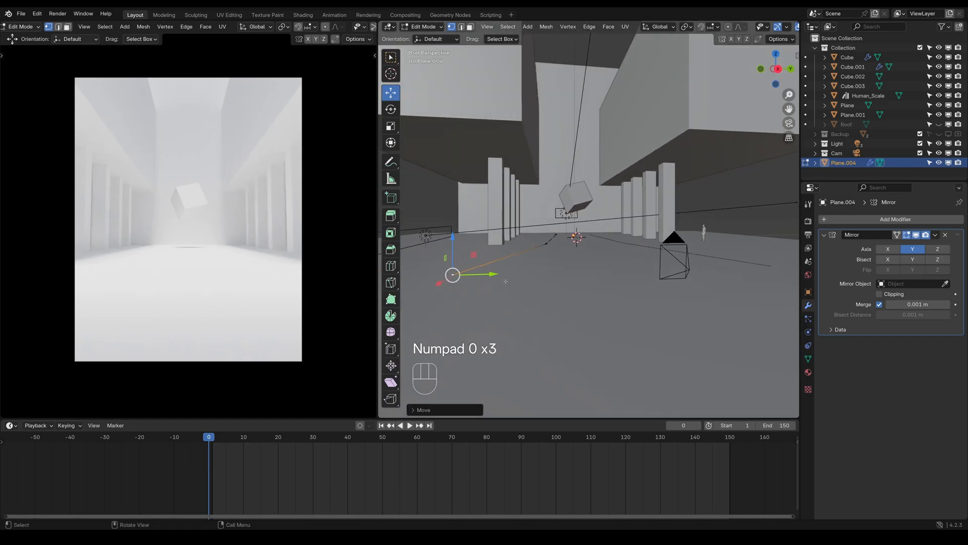
Step: Duplicate the mirrored path in place, move the copy to the Backup collection, and exclude that collection from the view layer
middle_click_drag(550, 275, 582, 287)
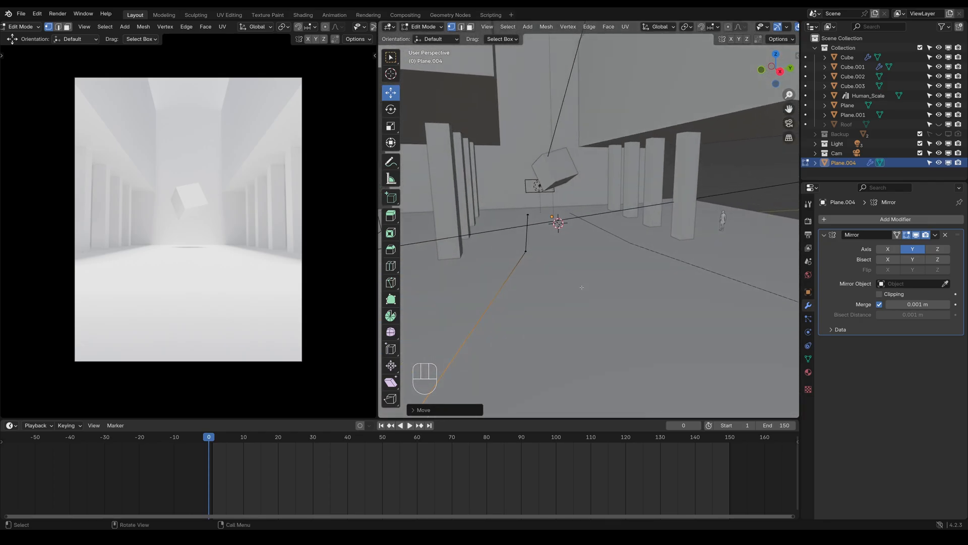
key("Tab")
key("shift+d")
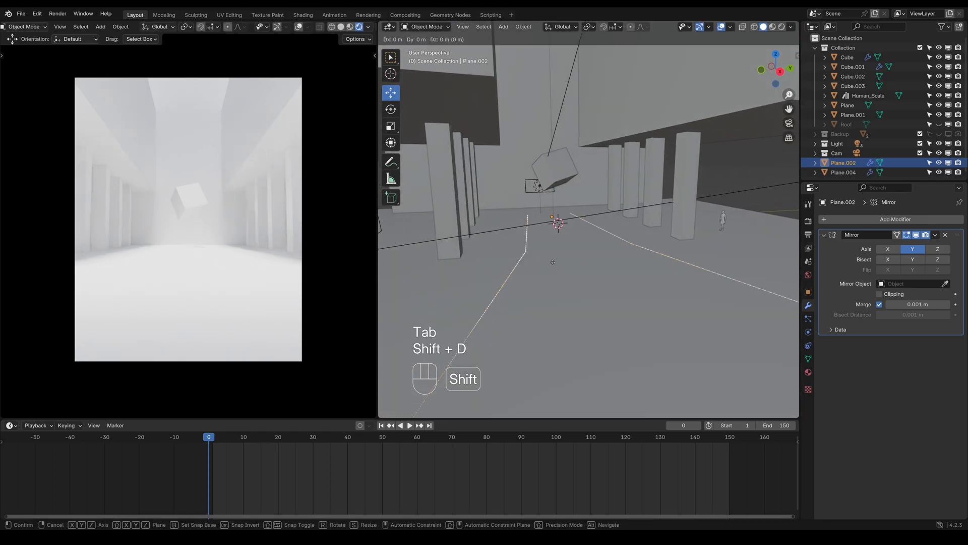
right_click(562, 233)
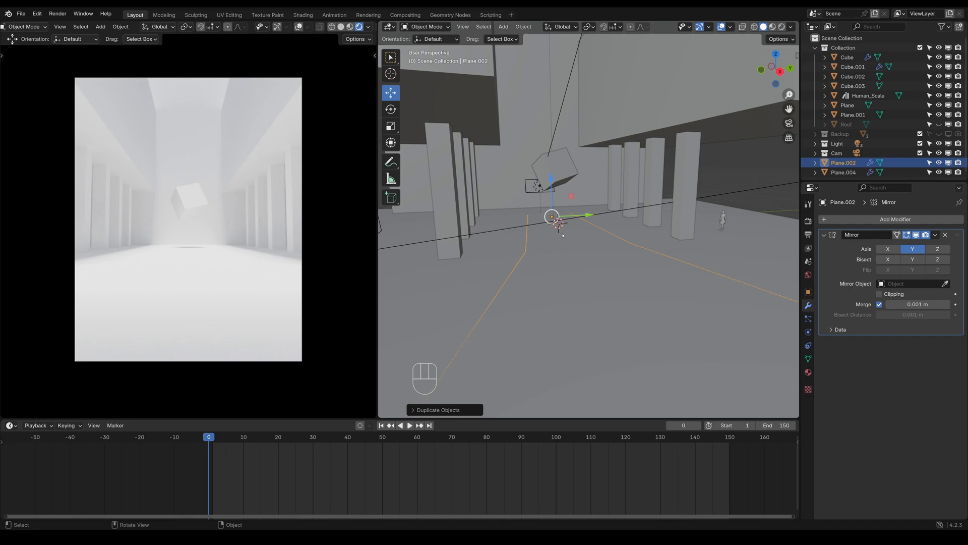
key("m")
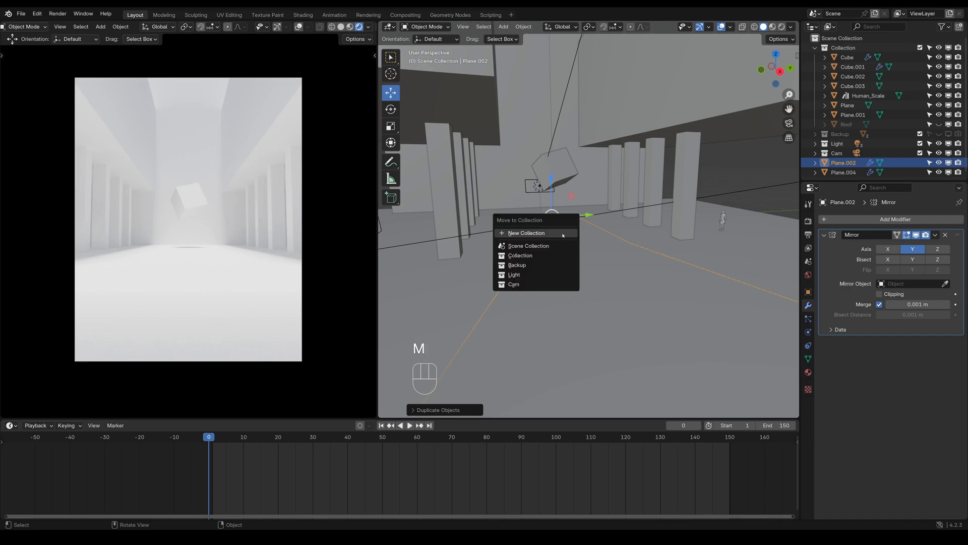
left_click(530, 271)
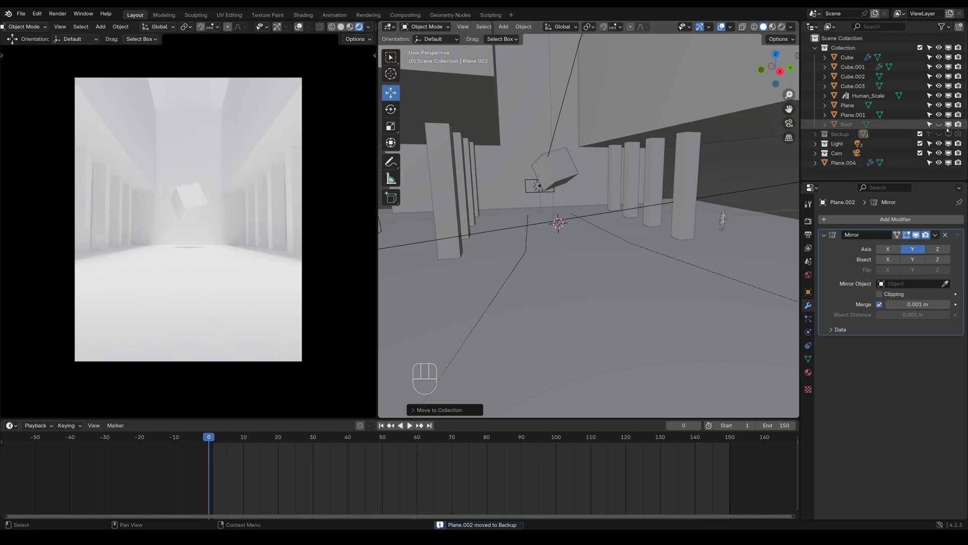
left_click(920, 133)
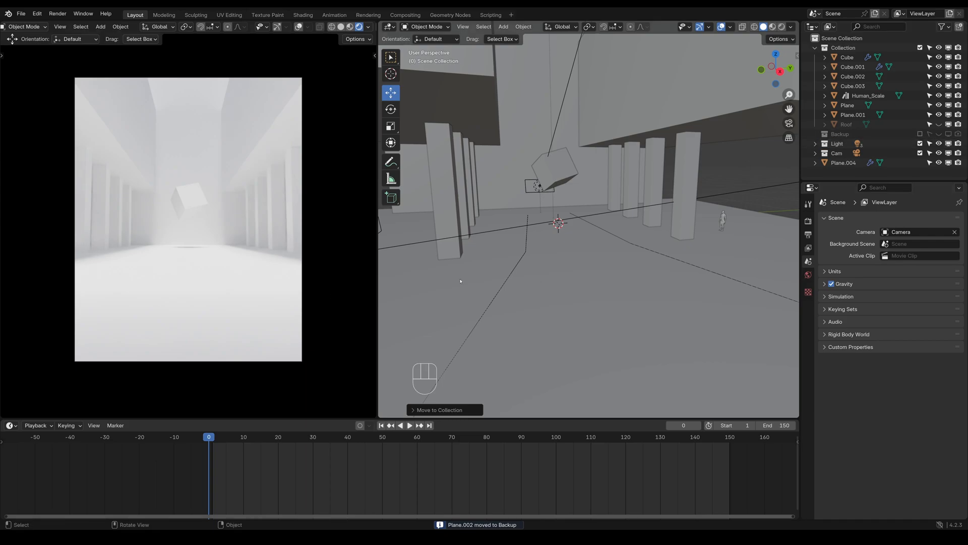
Step: Select the original path Plane.004 on the floor and remove its Mirror modifier
left_click(527, 255)
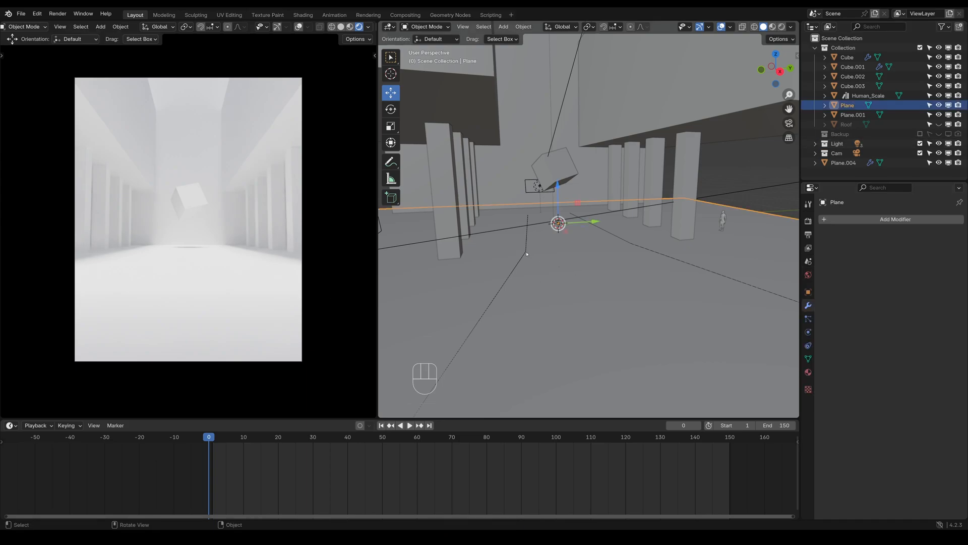
left_click(527, 255)
left_click(527, 255)
left_click(527, 254)
left_click(527, 254)
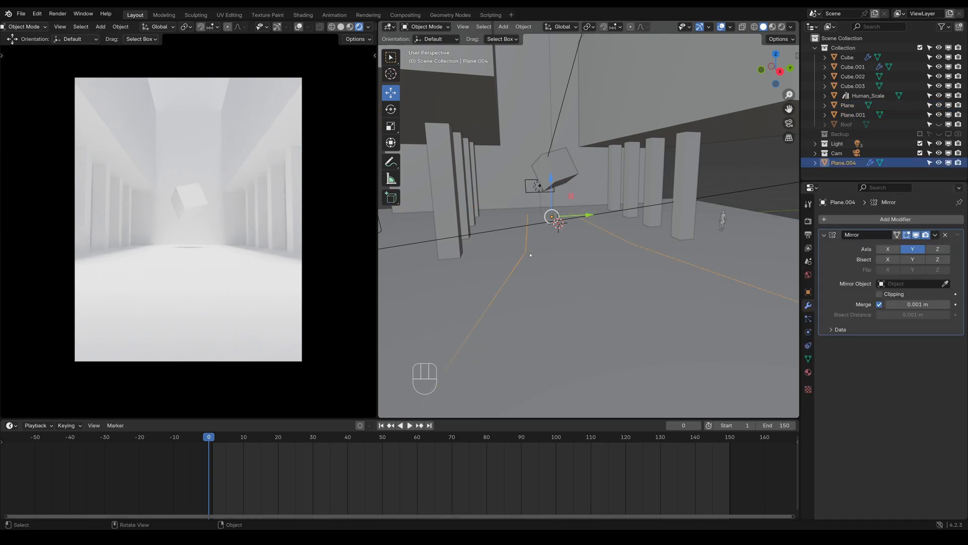
key("g")
right_click(527, 253)
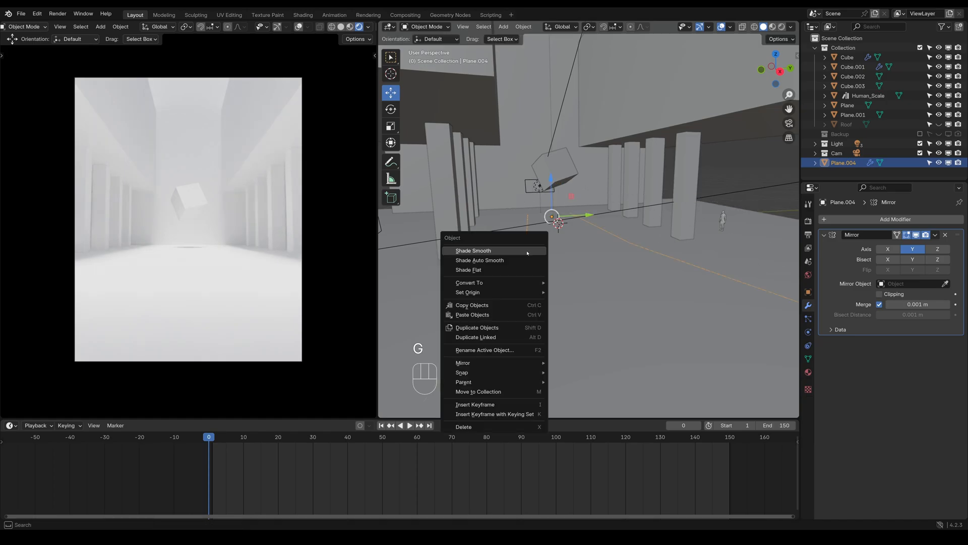
mouse_move(510, 292)
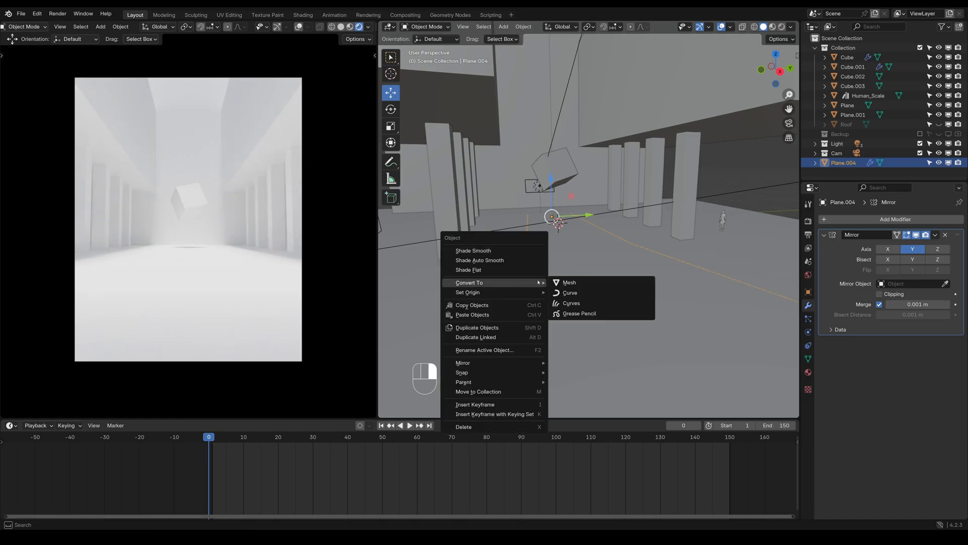
left_click(946, 235)
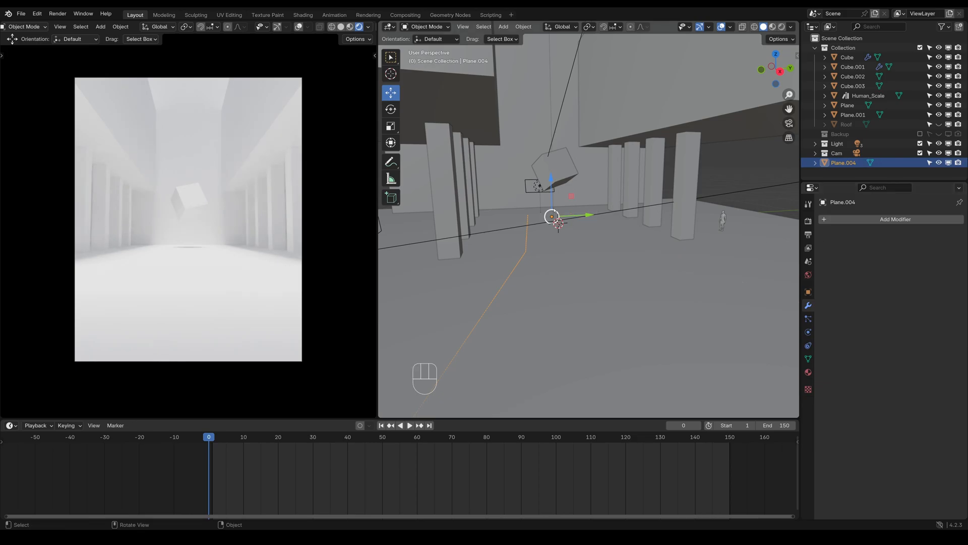
Step: Convert the single-sided path Plane.004 from a mesh to a curve
middle_click_drag(558, 224, 523, 249)
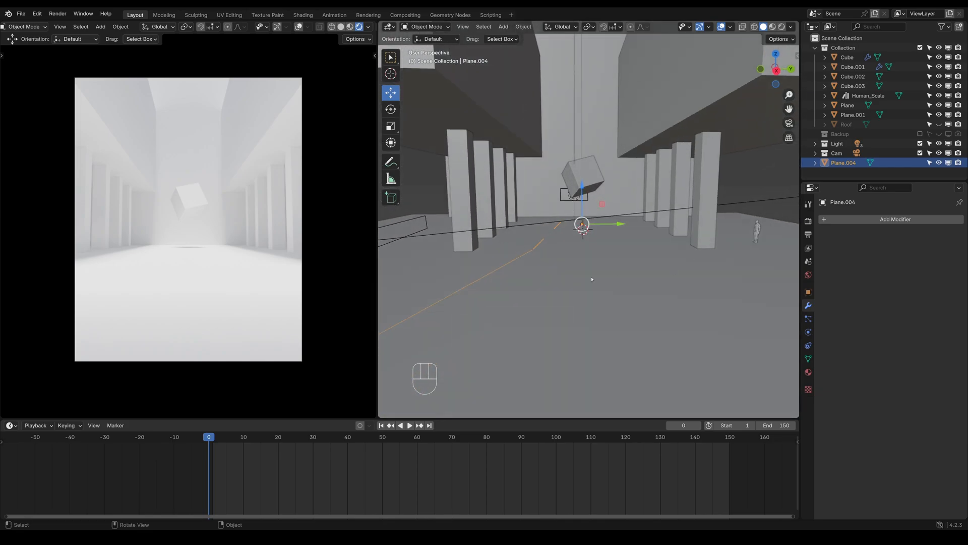
right_click(529, 255)
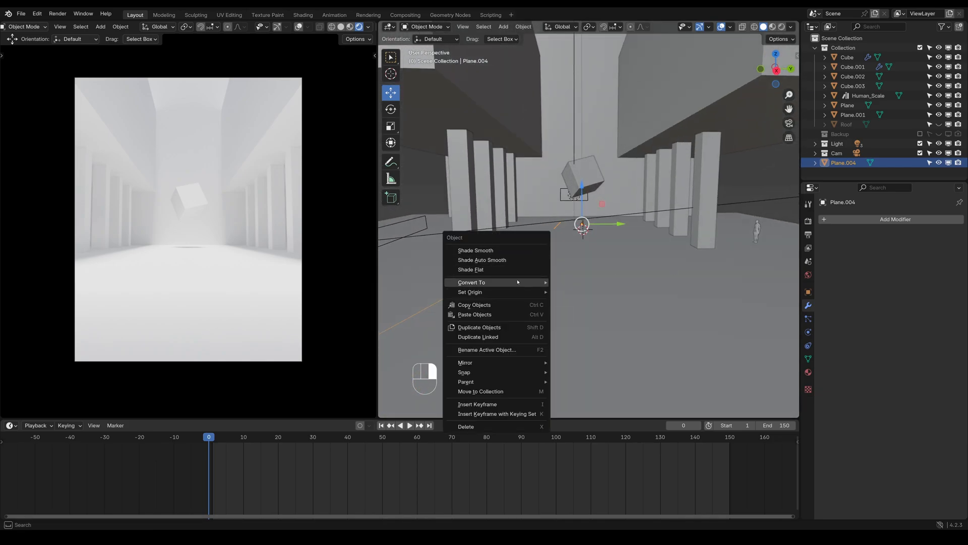
mouse_move(505, 283)
left_click(579, 299)
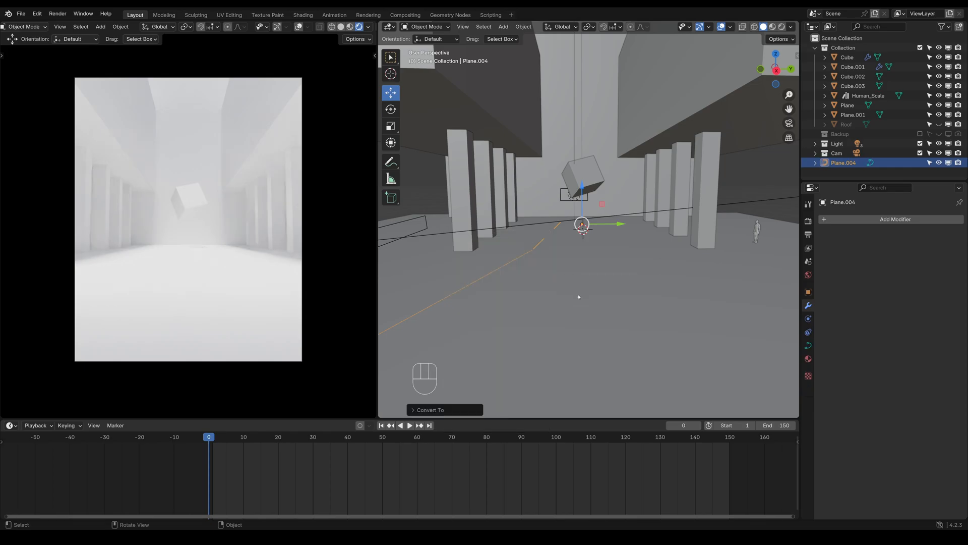
Step: Enter edit mode on the Plane.004 curve and set its preview resolution to 34
middle_click_drag(578, 299, 621, 328)
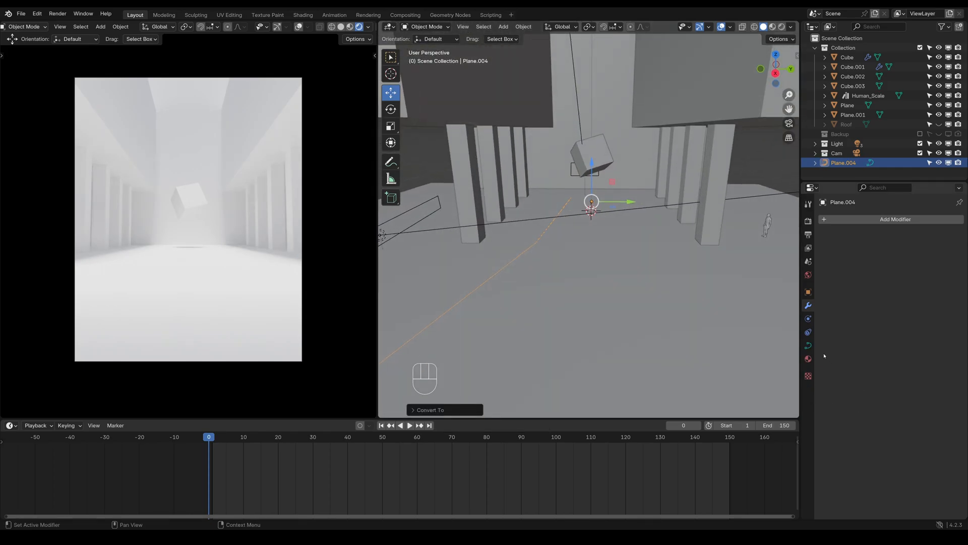
left_click(807, 346)
key("Tab")
scroll(529, 305, "up", 2)
scroll(529, 305, "down", 3)
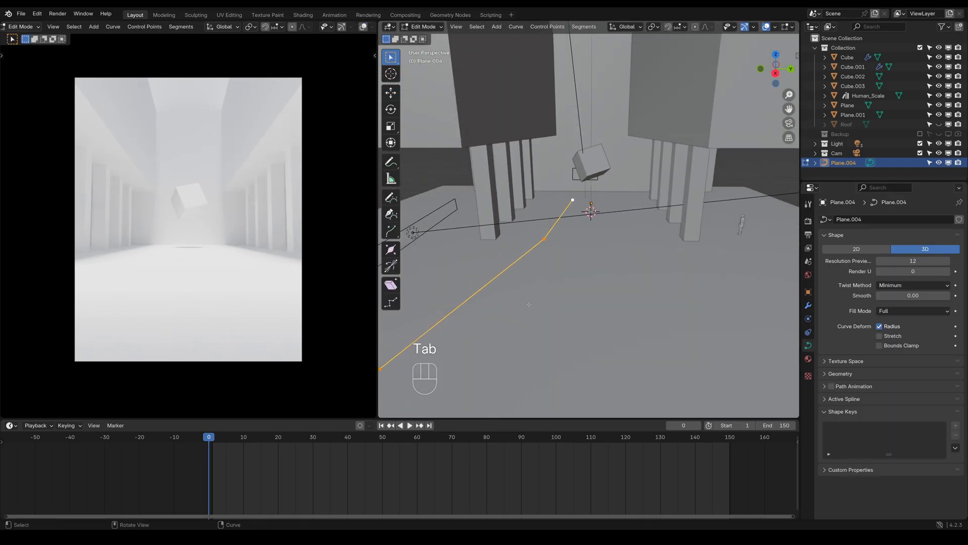
middle_click_drag(529, 304, 565, 286, "shift")
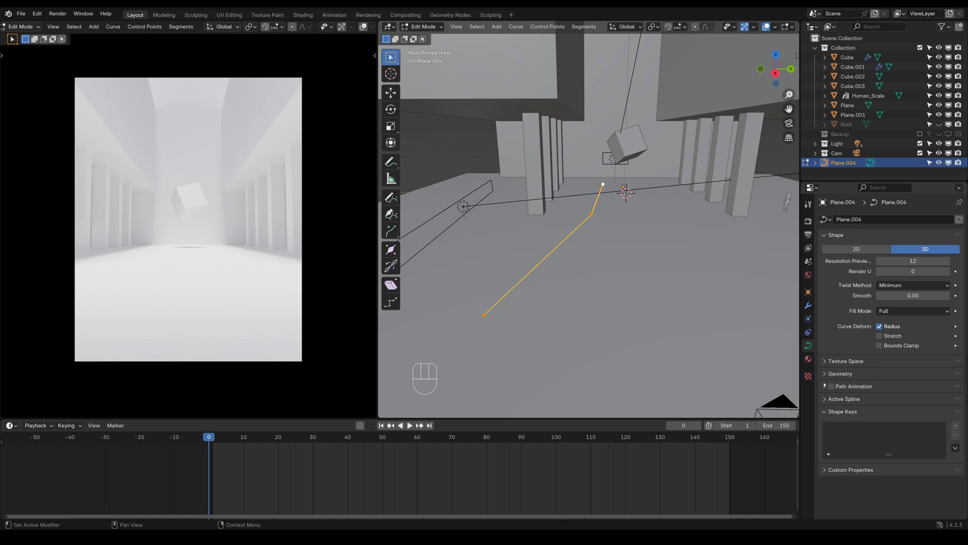
left_click(827, 374)
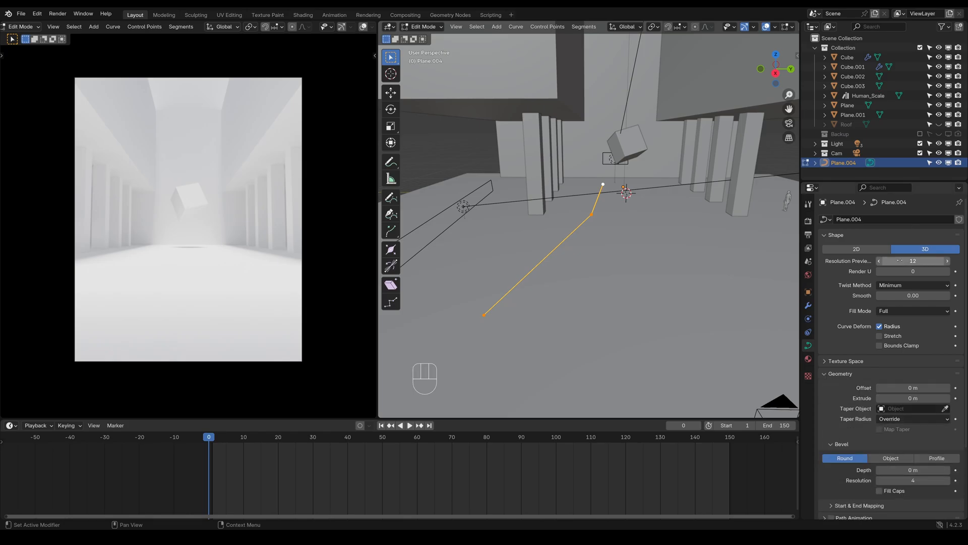
left_click(901, 260)
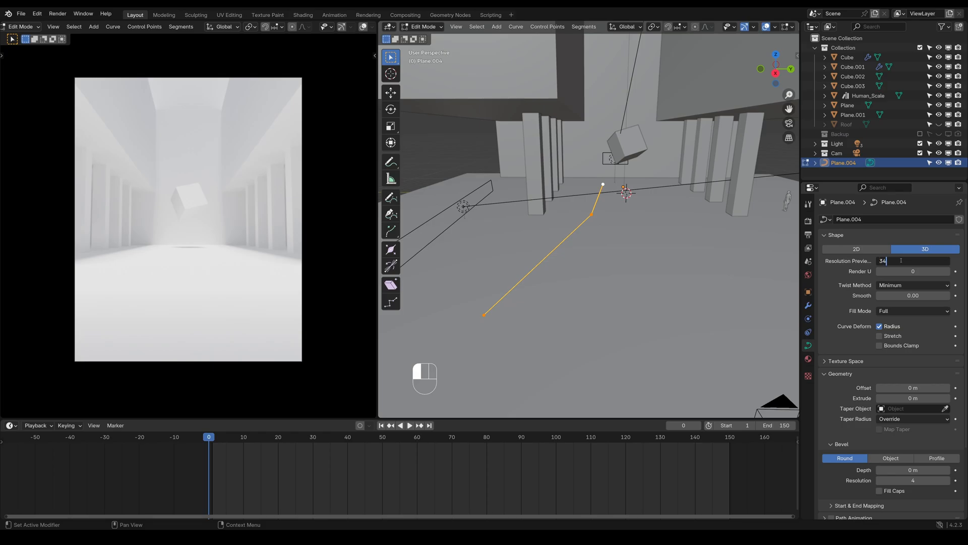
key("Return")
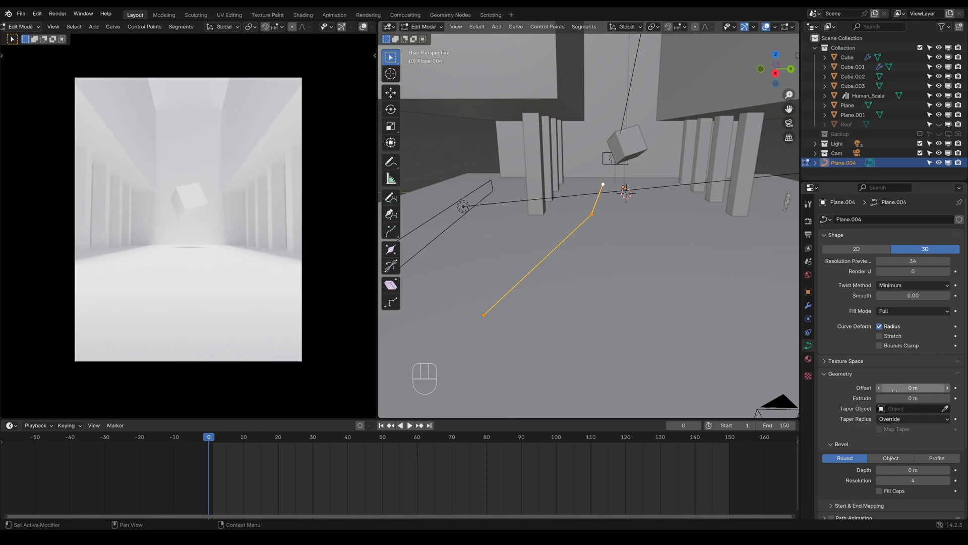
Step: Extrude the curve geometry by 1.51 m and set its bevel resolution to 13
left_click_drag(886, 397, 951, 397)
middle_click_drag(637, 270, 585, 255)
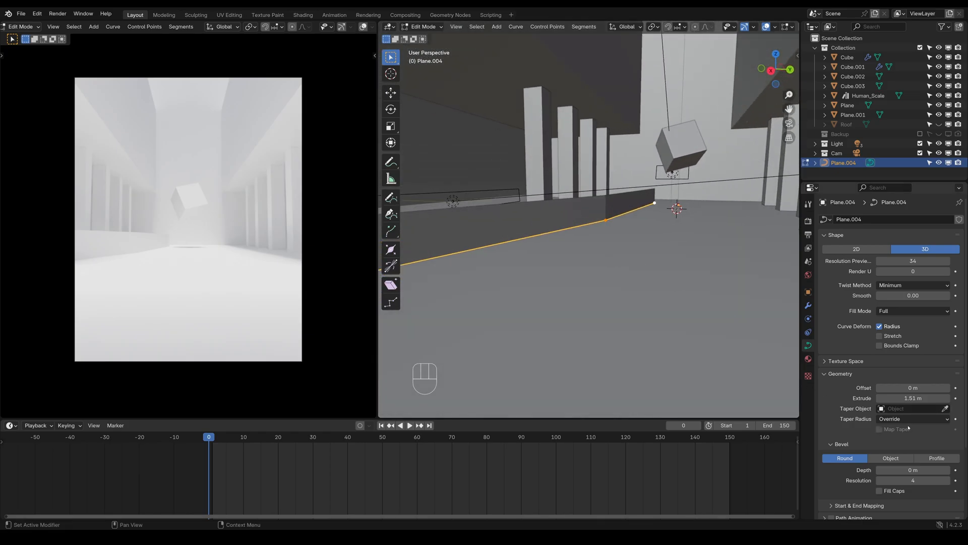
left_click_drag(913, 480, 923, 480)
scroll(844, 477, "down", 4)
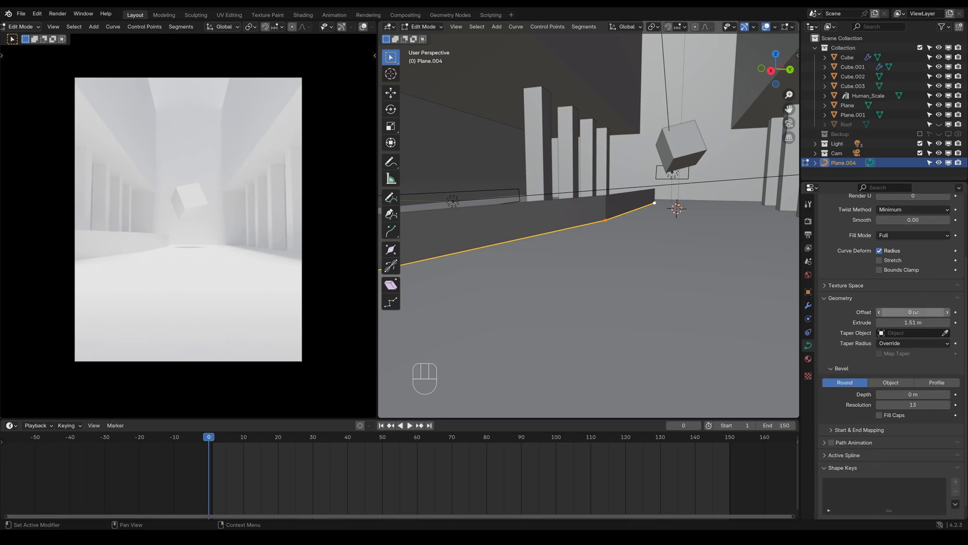
mouse_move(912, 312)
left_mouse_down()
mouse_move(923, 312)
mouse_move(913, 312)
left_mouse_up()
scroll(590, 275, "up", 4)
Step: Select all control points of the floor path and set their spline type to Bézier
middle_click_drag(590, 275, 601, 244)
right_click(604, 194)
key("a")
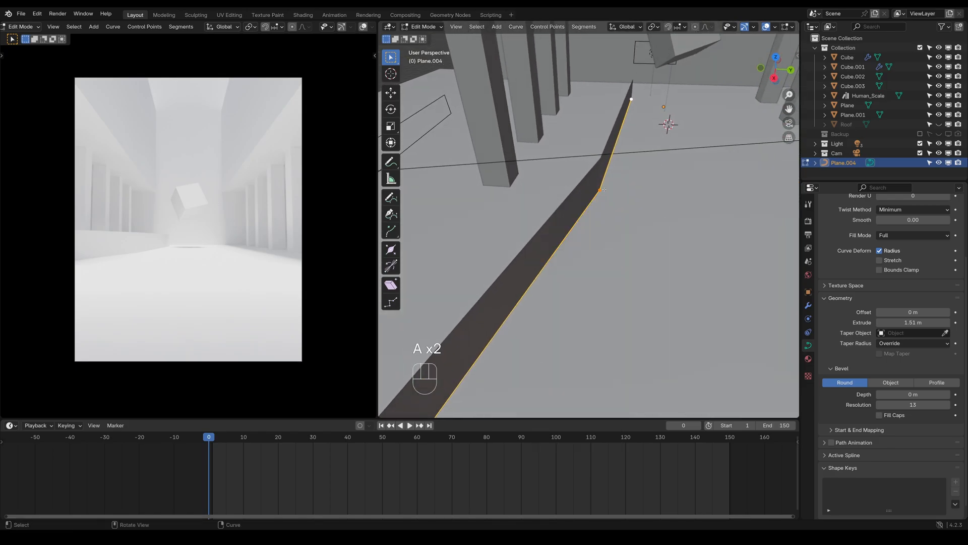
right_click(604, 192)
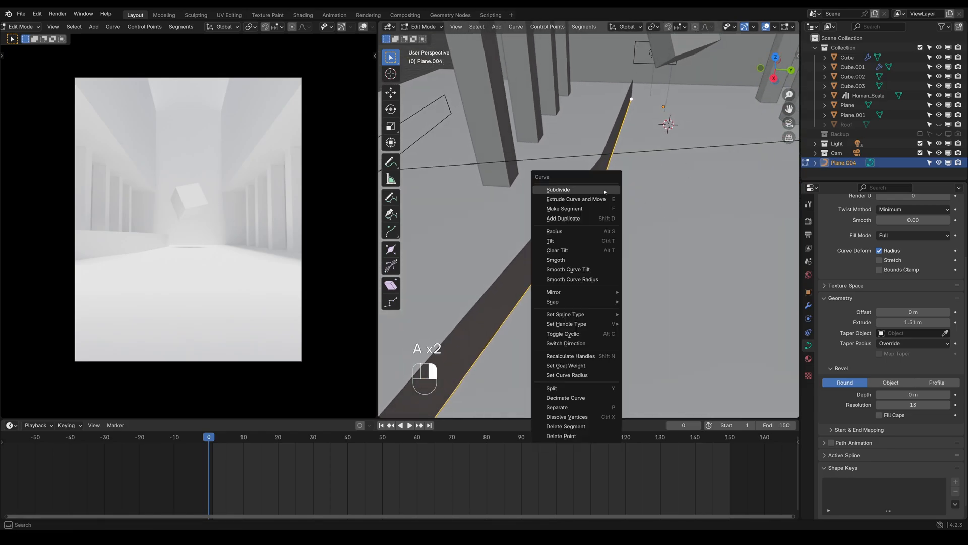
left_click(563, 279)
key("a")
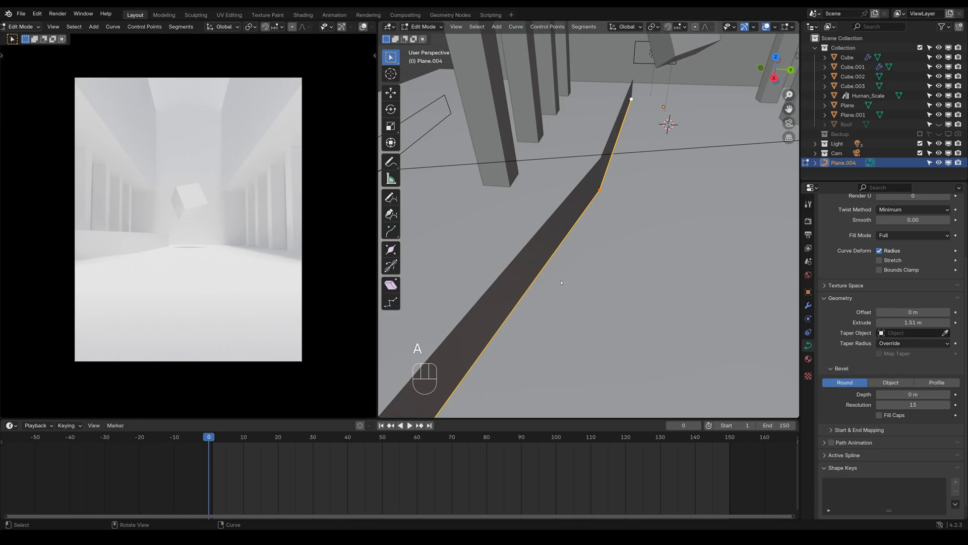
right_click(561, 283)
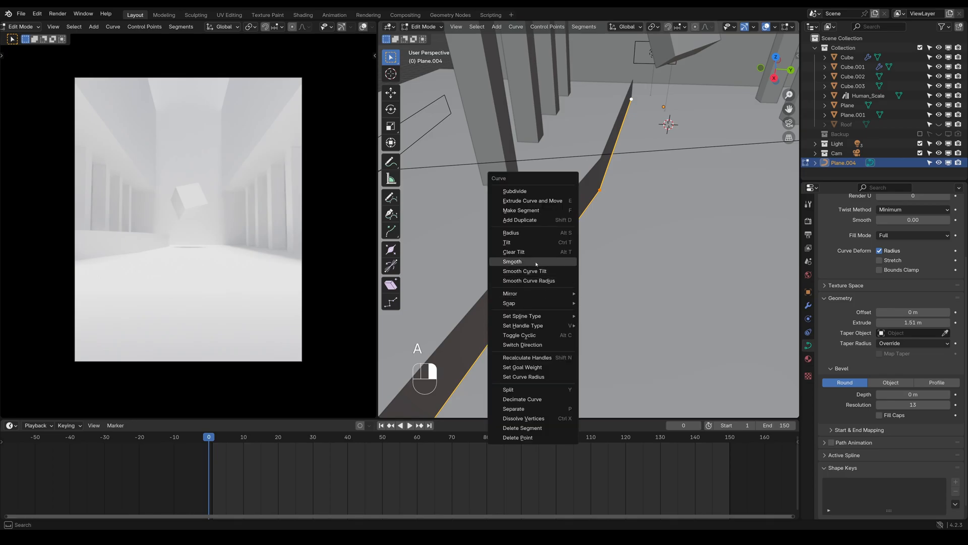
mouse_move(526, 317)
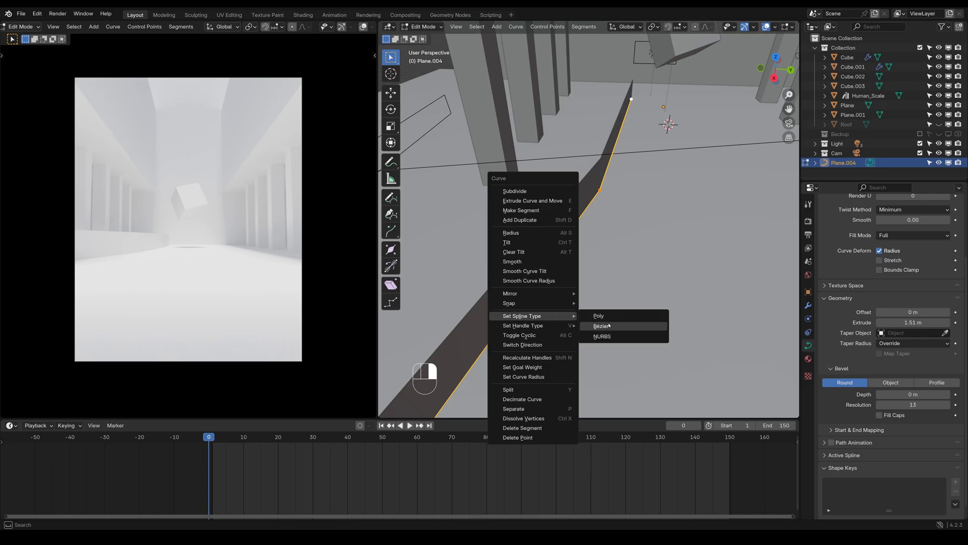
left_click(609, 325)
middle_click_drag(609, 325, 591, 289)
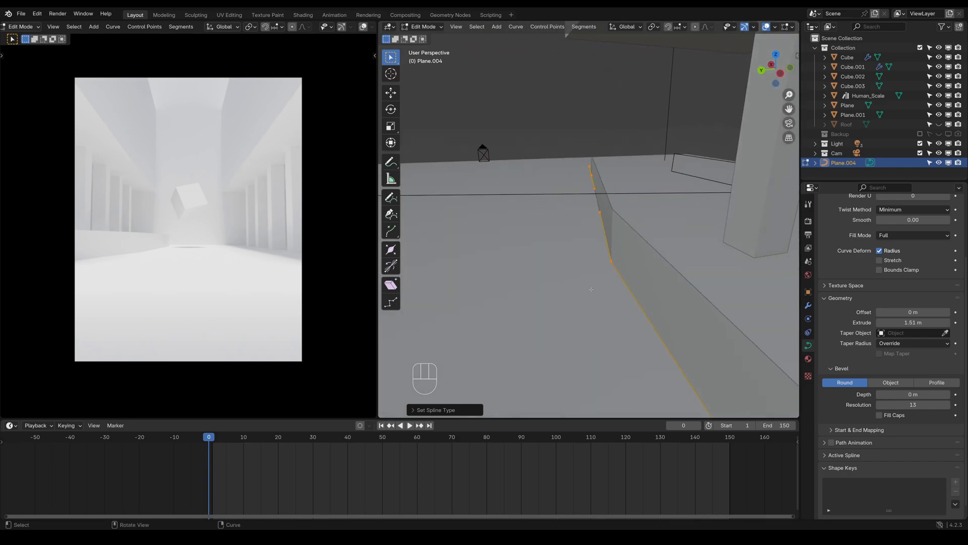
left_click(612, 261)
middle_click_drag(673, 265, 797, 260)
key("s")
right_click(761, 268)
key("g")
right_click(612, 268)
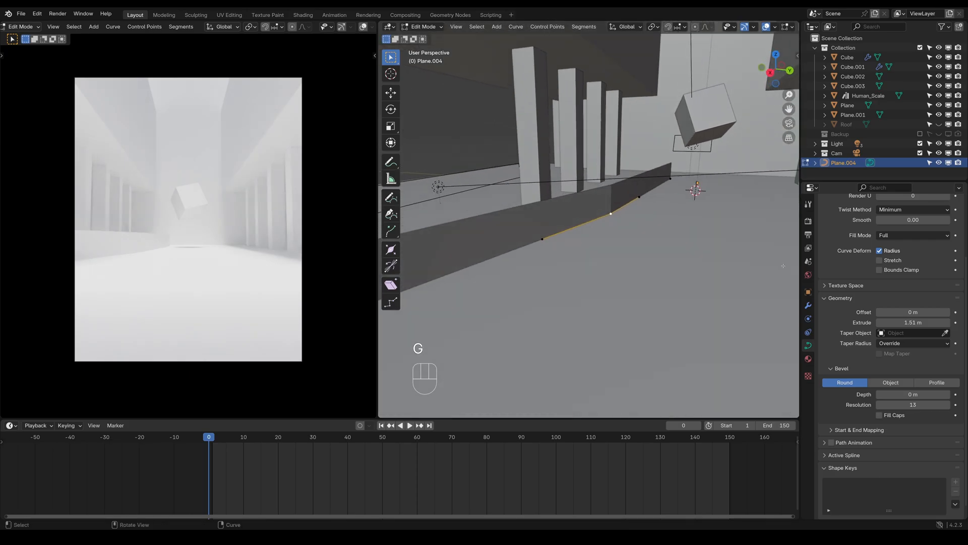
key("Tab")
middle_click_drag(548, 257, 579, 256)
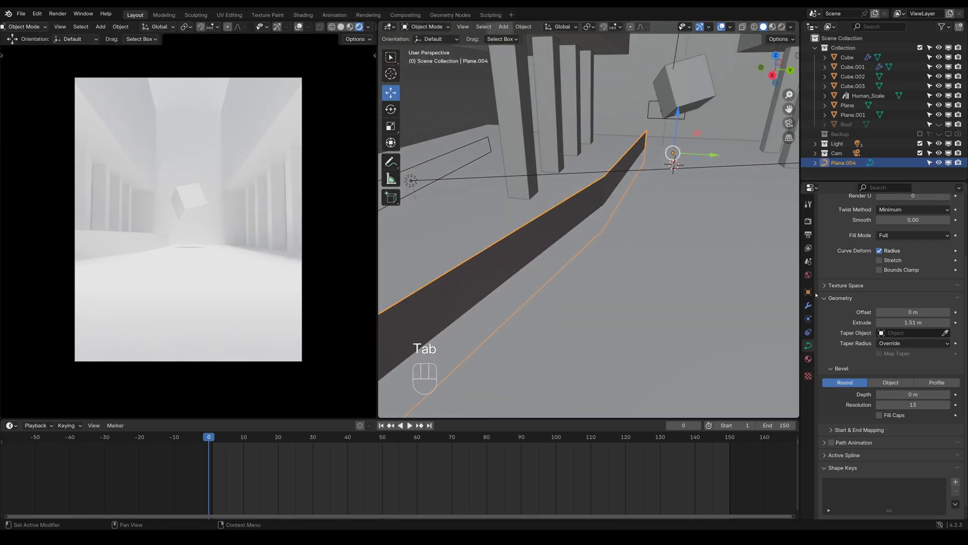
key("Tab")
key("Tab")
middle_click_drag(499, 233, 493, 239)
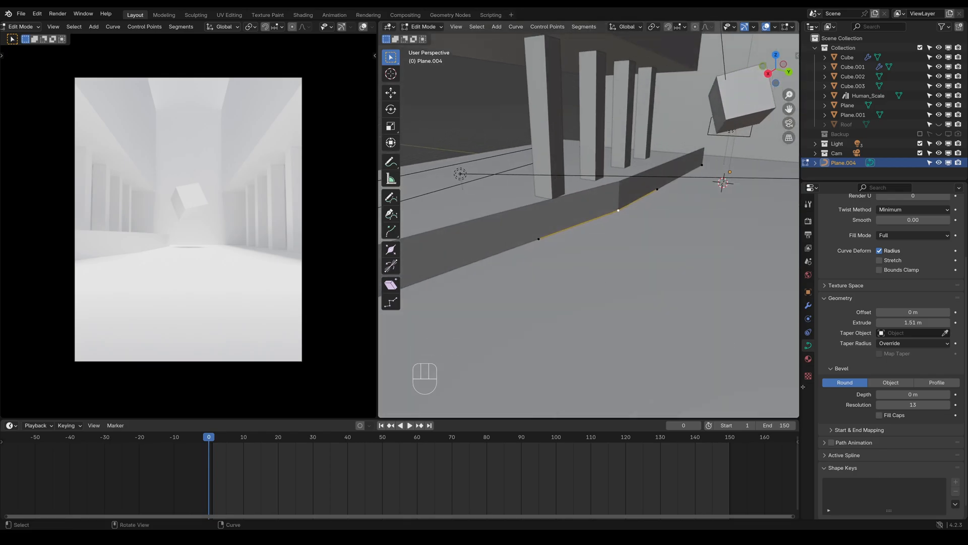
Step: Try a bevel depth on the curve, and undo it together with the extrusion and bevel resolution changes
left_click_drag(892, 394, 923, 393)
middle_click_drag(631, 202, 665, 202)
key("ctrl+z")
key("ctrl+z")
key("ctrl+z")
key("ctrl+z")
Step: Select all the curve's control points and set their handle type to Automatic
left_click(646, 202)
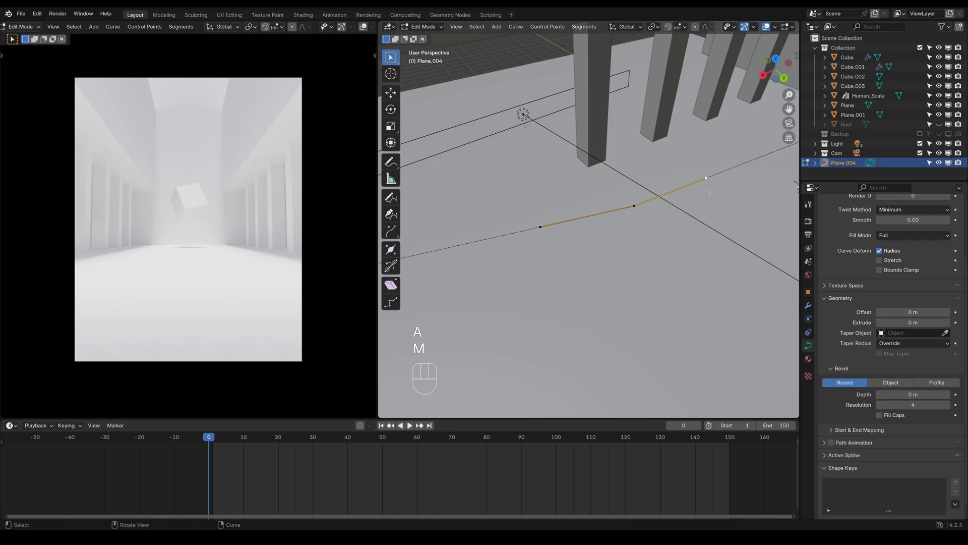
key("a")
key("ctrl+z")
key("y")
key("t")
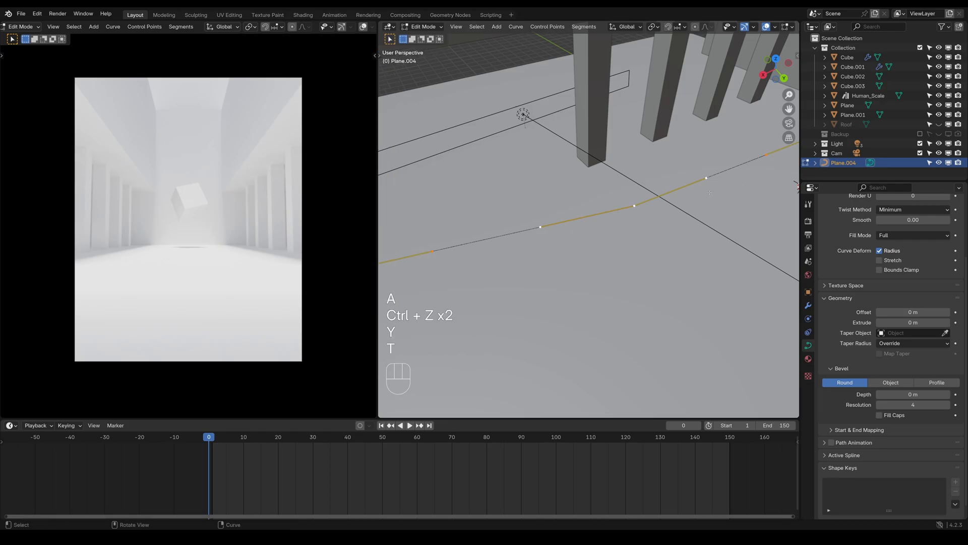
key("t")
key("t")
key("t")
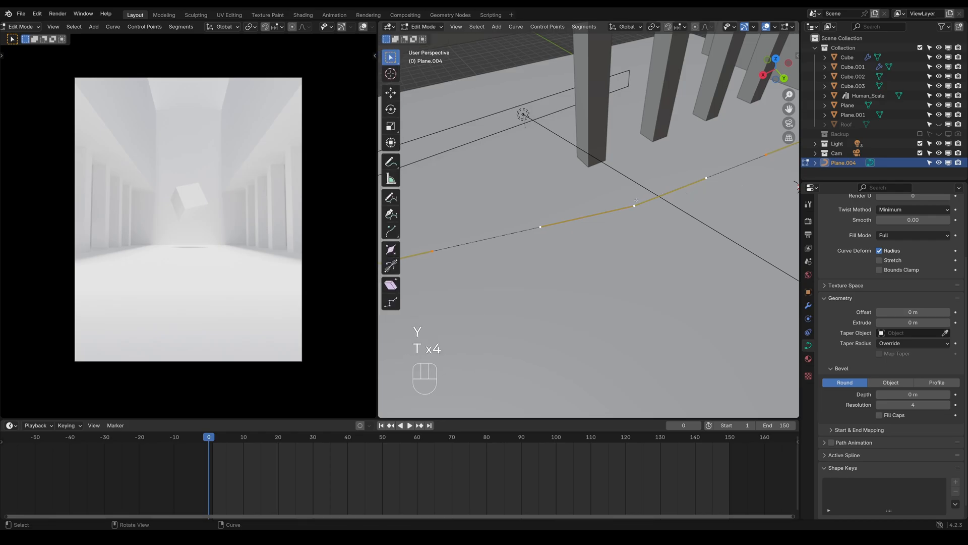
right_click(636, 204)
mouse_move(641, 213)
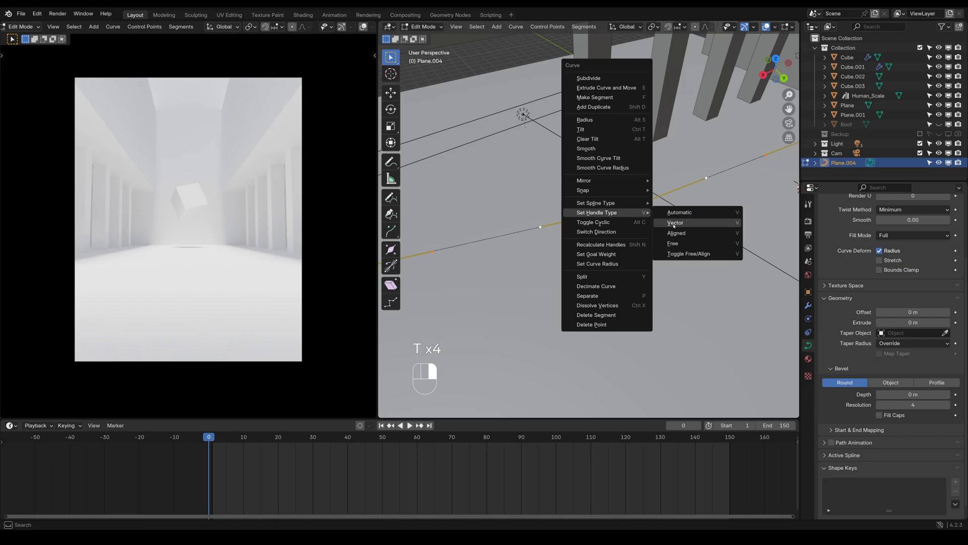
left_click(689, 213)
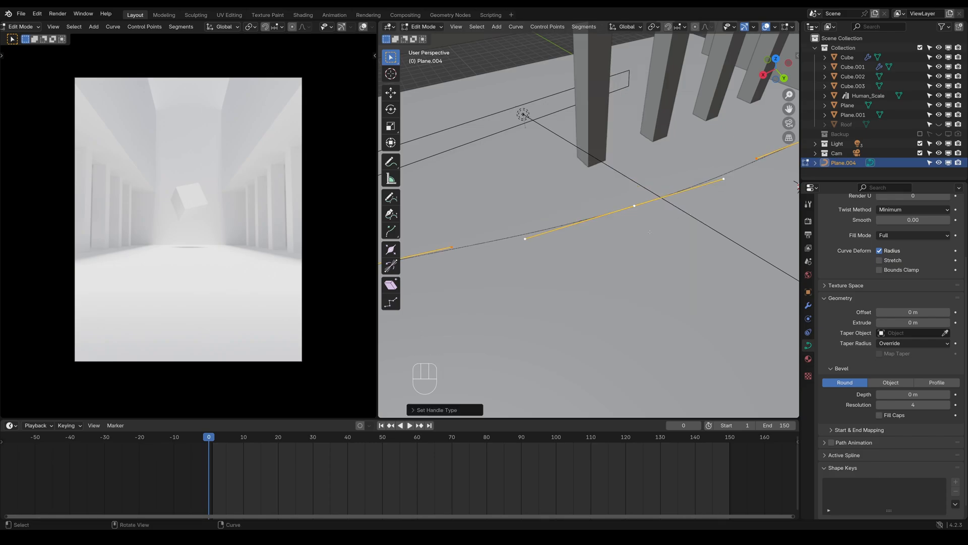
Step: Select the control point at the curve's far end and rotate its handles slightly about the global Z axis
middle_click_drag(633, 227, 691, 206)
middle_click_drag(783, 302, 611, 139)
left_click(630, 144)
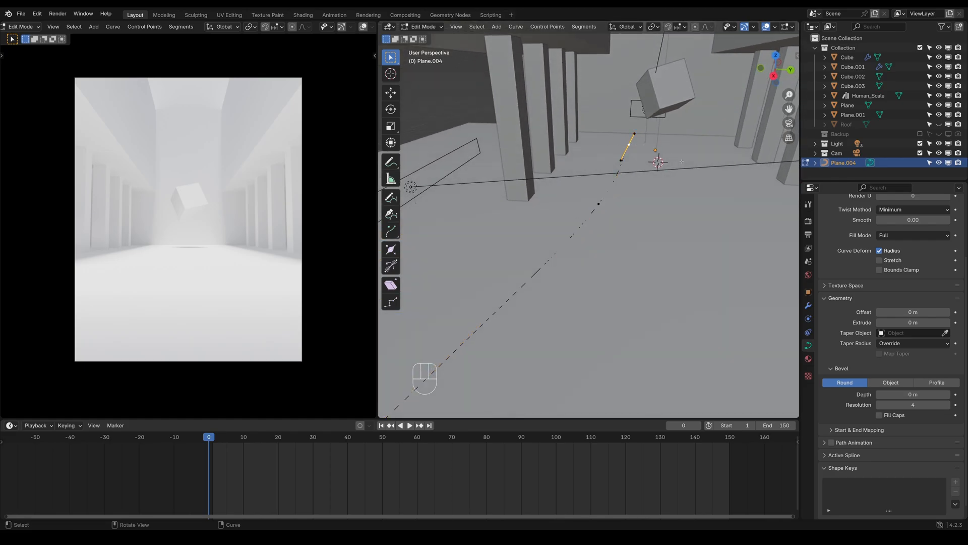
key("r")
key("z")
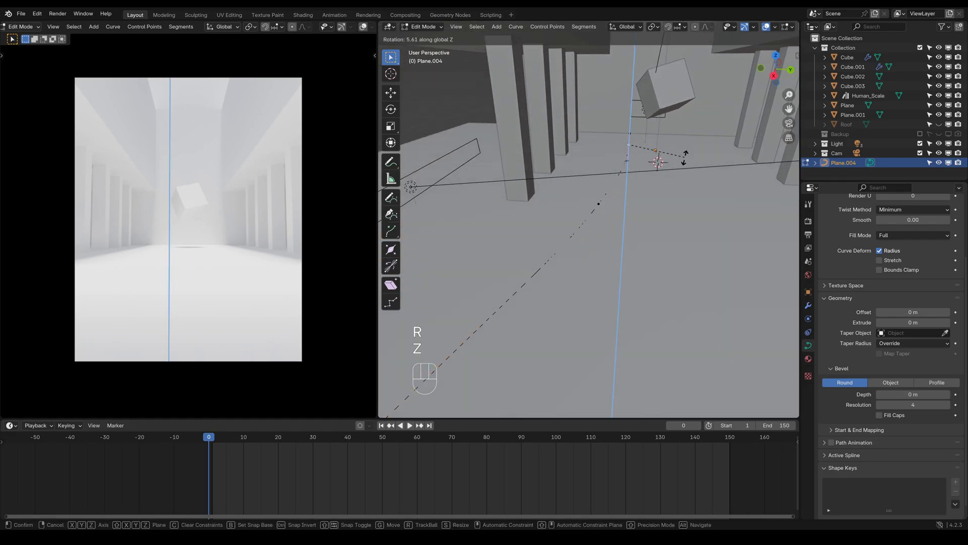
left_click(684, 158)
Step: Extrude the curve geometry by 1.68 m to form a low curved wall
left_click_drag(913, 322, 957, 322)
middle_click_drag(631, 227, 639, 195)
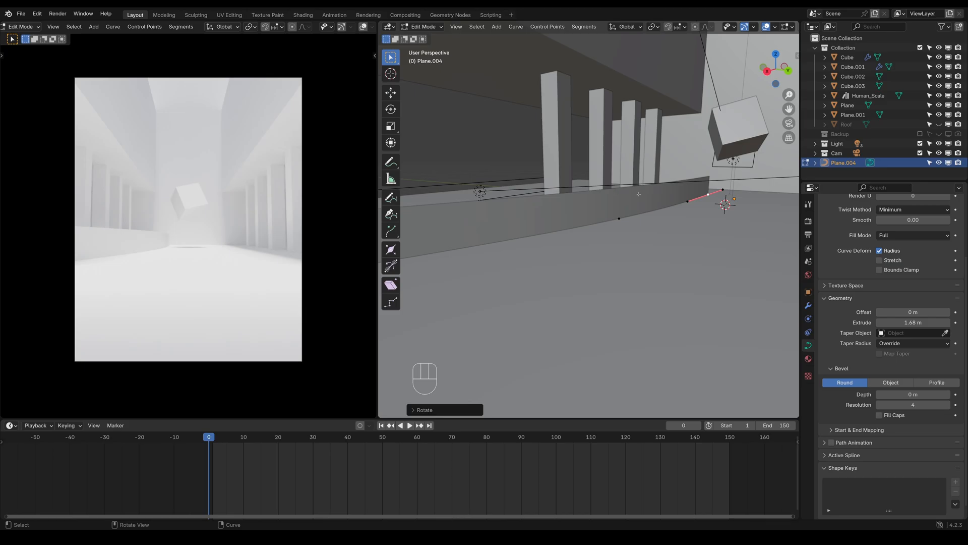
left_click(683, 200)
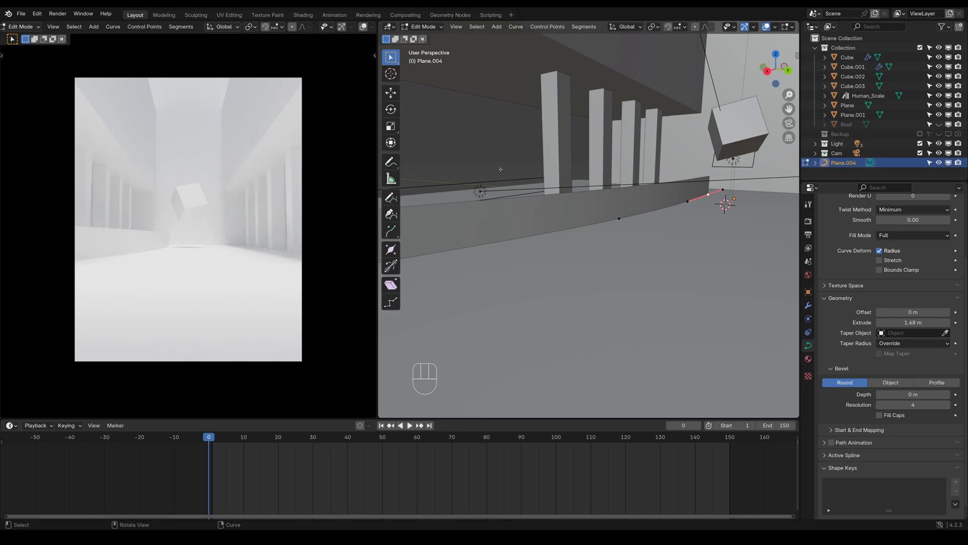
Step: Select the control point at the curve's near end and move it slightly down along Z
left_click(391, 94)
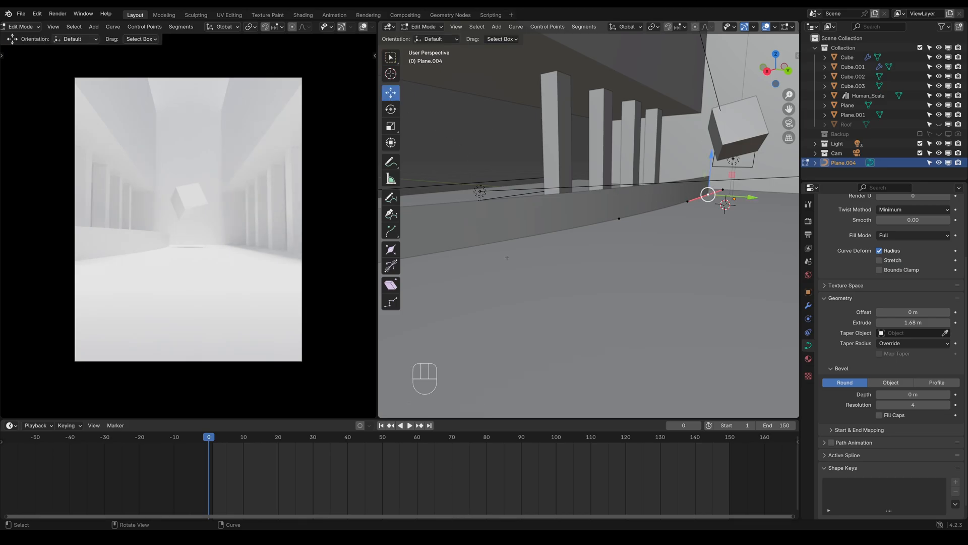
middle_click_drag(507, 258, 580, 231, "shift")
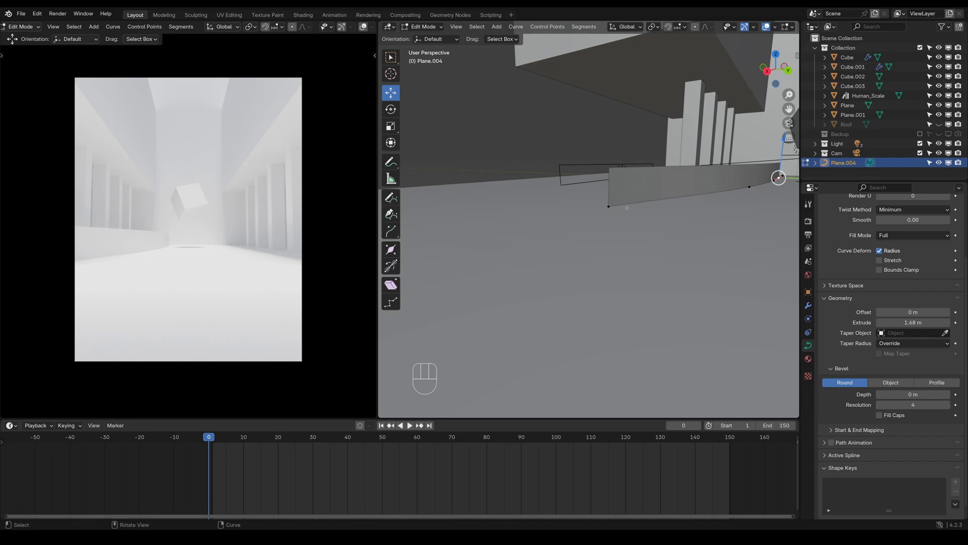
left_click(609, 206)
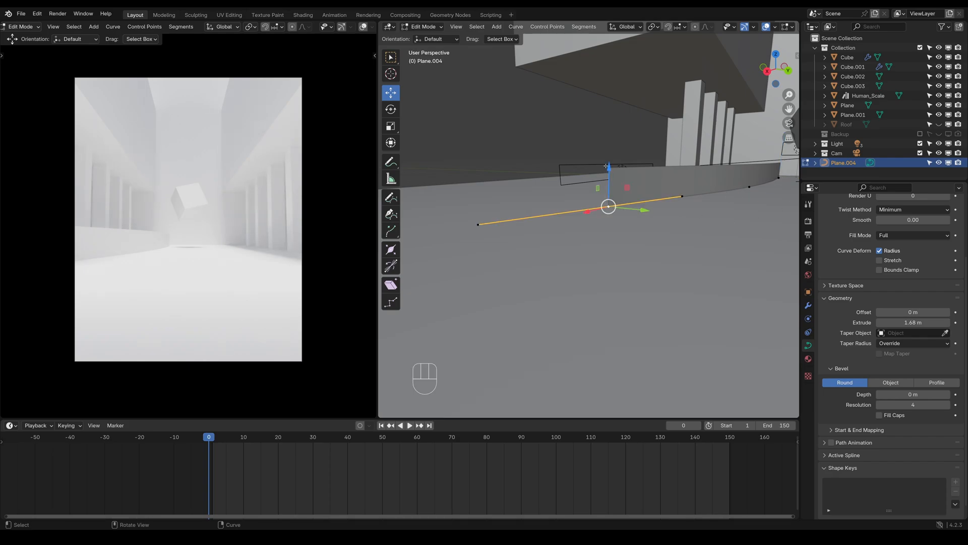
left_click_drag(606, 166, 607, 183)
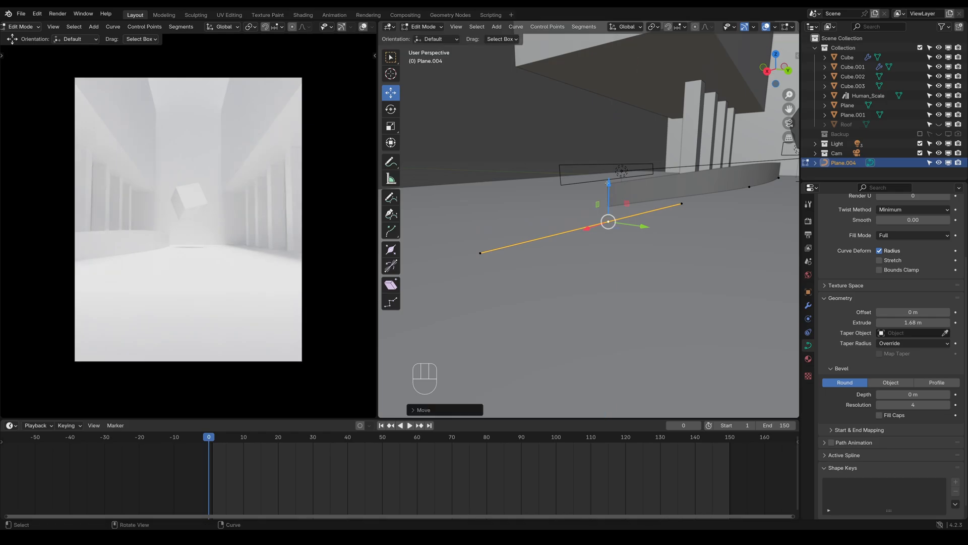
Step: Raise the control point at the curve's far end along Z so the wall sweeps upward
middle_click_drag(797, 190, 676, 200, "shift")
left_click(678, 194)
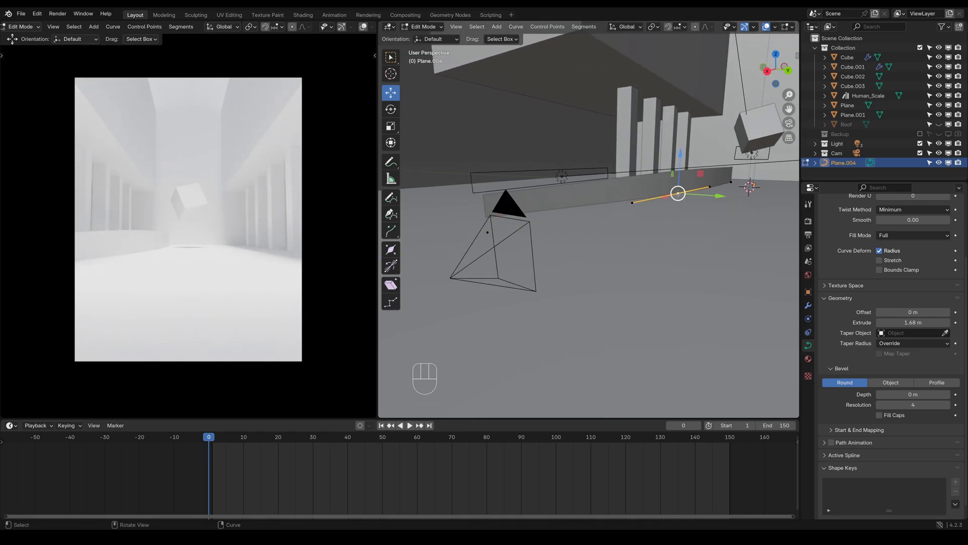
left_click_drag(679, 158, 736, 130)
middle_click_drag(732, 162, 681, 163)
Step: Set the transform orientation to Local and rotate the raised far end control point to adjust the wall's slope
left_click(390, 112)
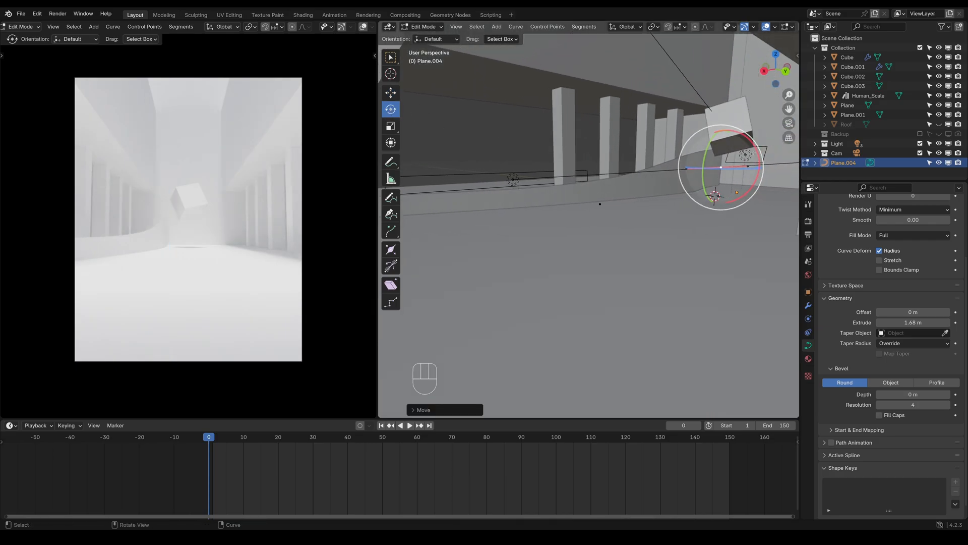
left_click(626, 27)
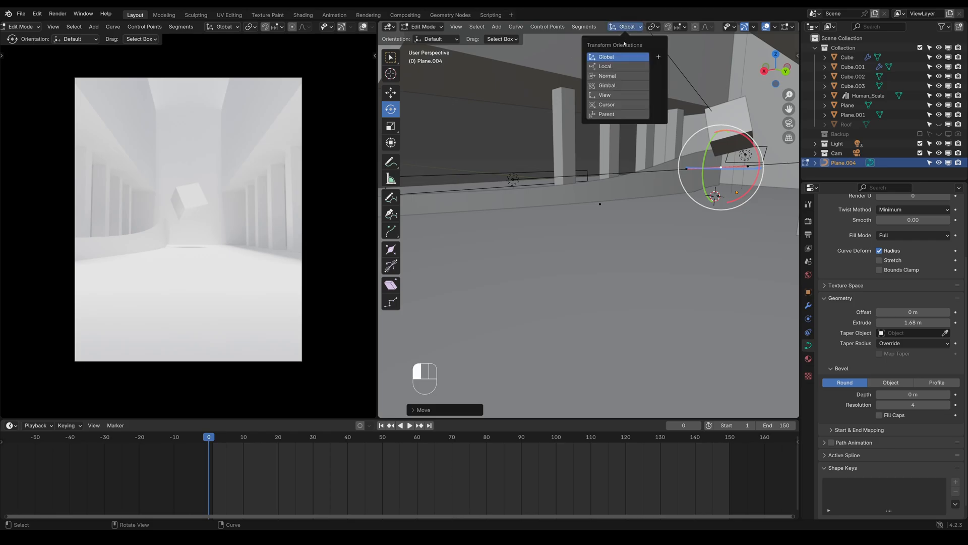
left_click(618, 66)
middle_click_drag(710, 143, 741, 144)
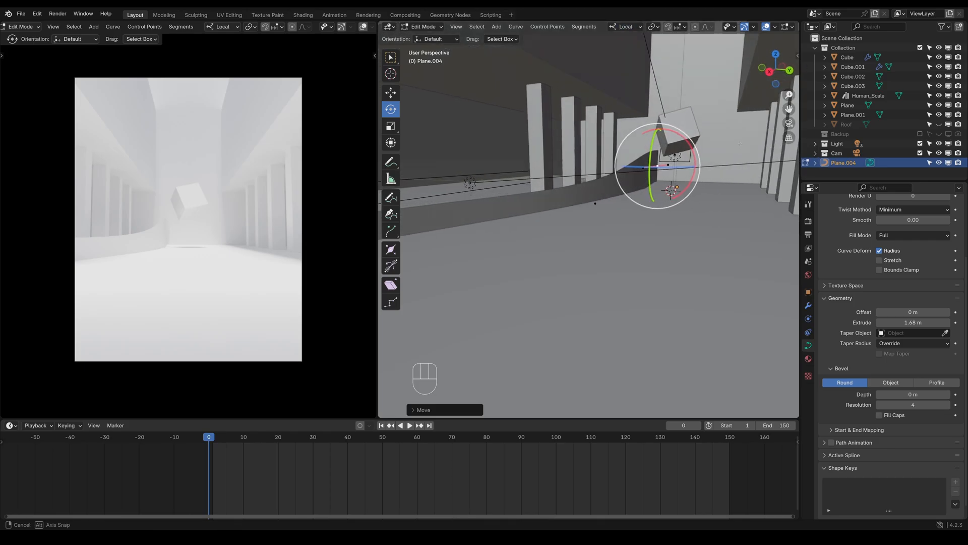
mouse_move(657, 140)
left_mouse_down()
mouse_move(651, 145)
mouse_move(662, 125)
left_mouse_up()
Step: Lower the control point at the curve's near end along Z and leave Edit Mode
left_click(396, 92)
middle_click_drag(606, 174, 683, 157, "shift")
left_click(560, 218)
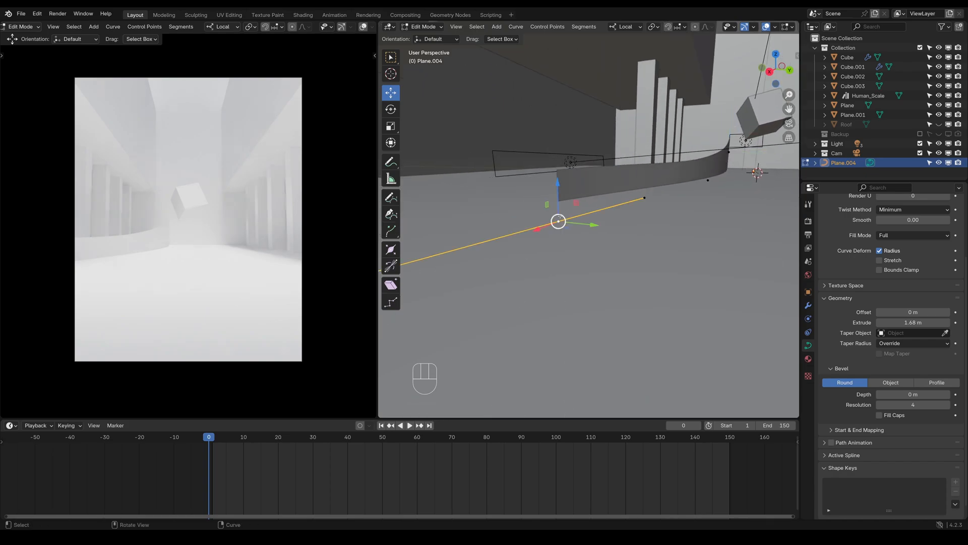
left_click_drag(562, 195, 557, 202)
left_click(708, 181)
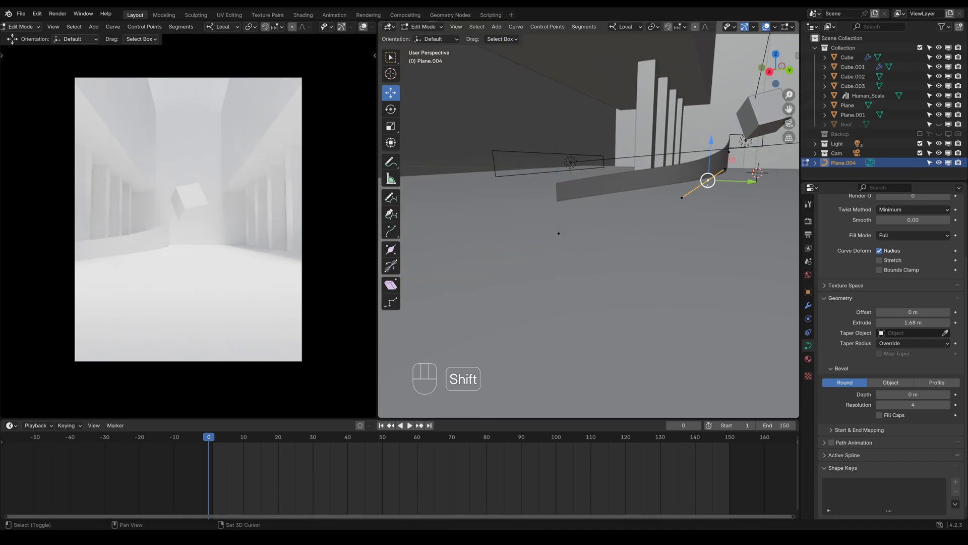
middle_click_drag(694, 189, 570, 230, "shift")
key("Tab")
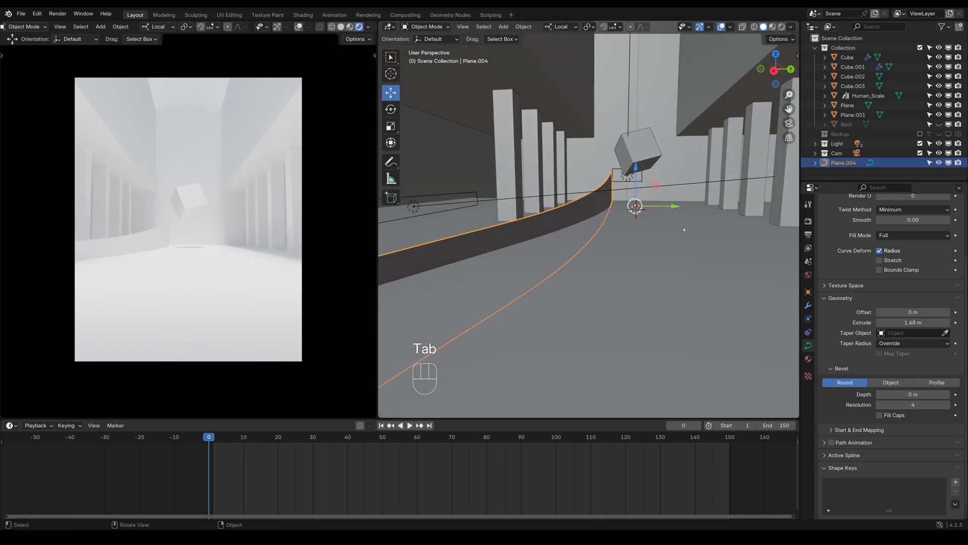
Step: Try to mirror the curved wall across the Y axis with a Mirror modifier
left_click(808, 305)
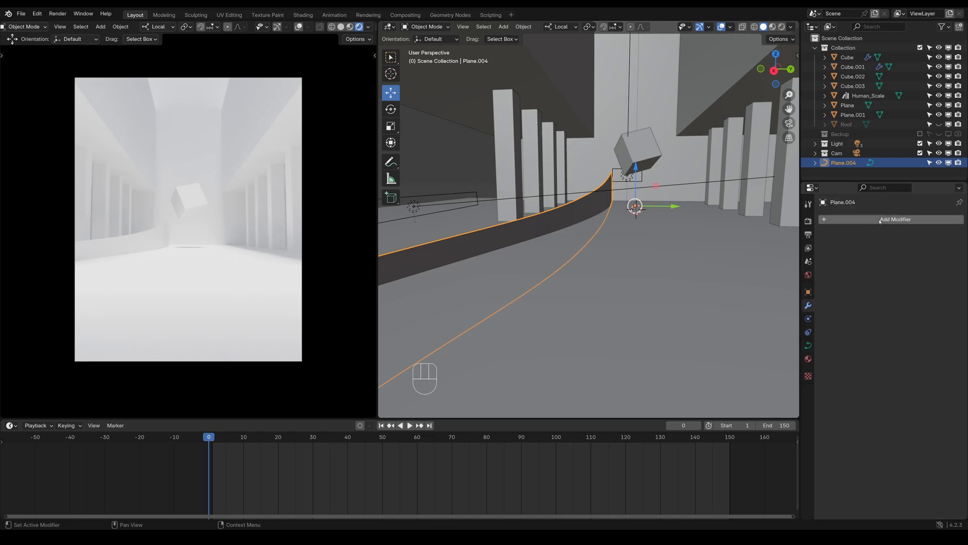
left_click(853, 219)
mouse_move(850, 226)
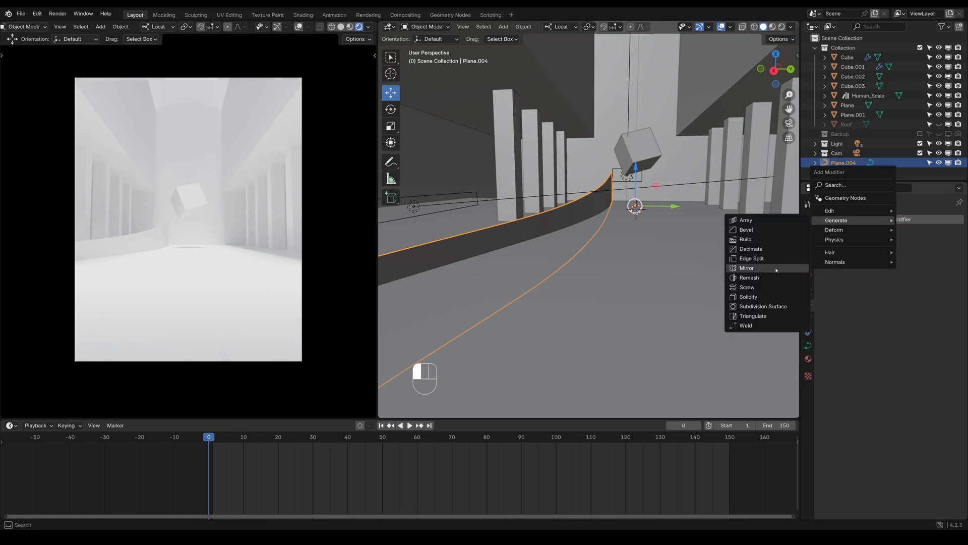
left_click(756, 278)
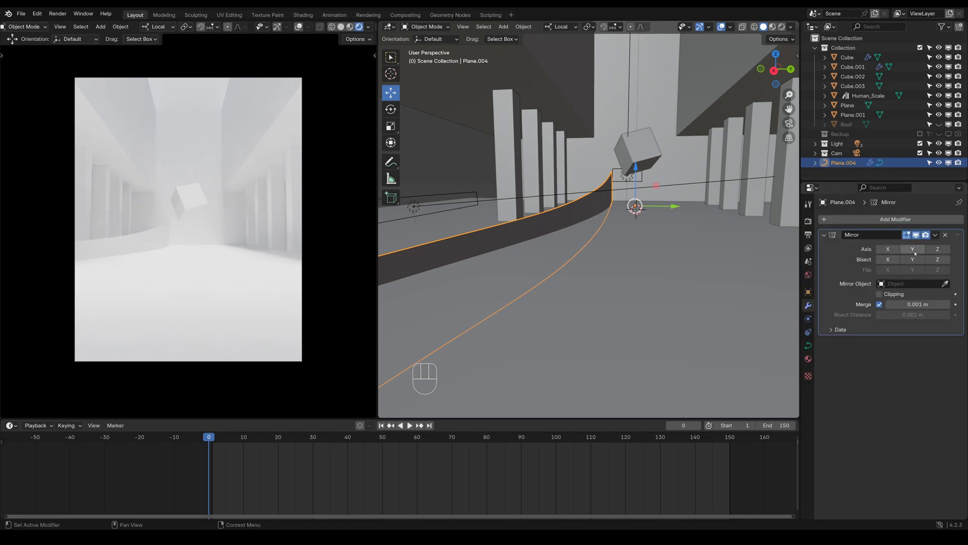
left_click(913, 249)
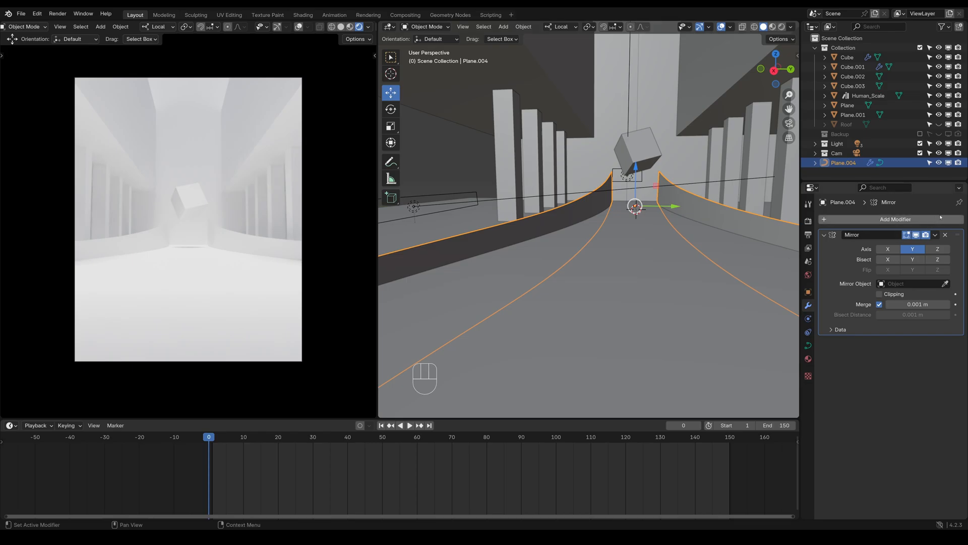
left_click(945, 235)
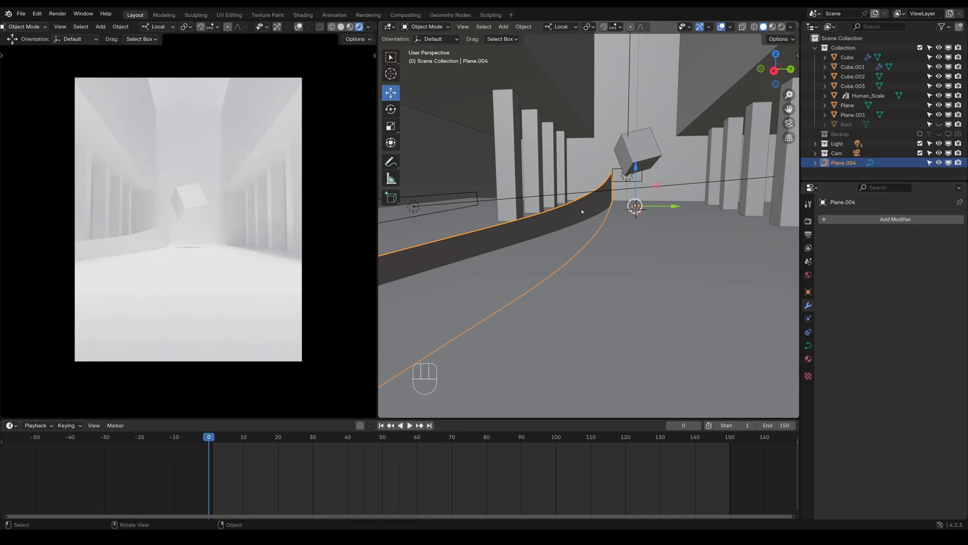
Step: Increase the curve's extrusion to 2.27 m and return to Edit Mode
middle_click_drag(582, 211, 703, 241)
key("Tab")
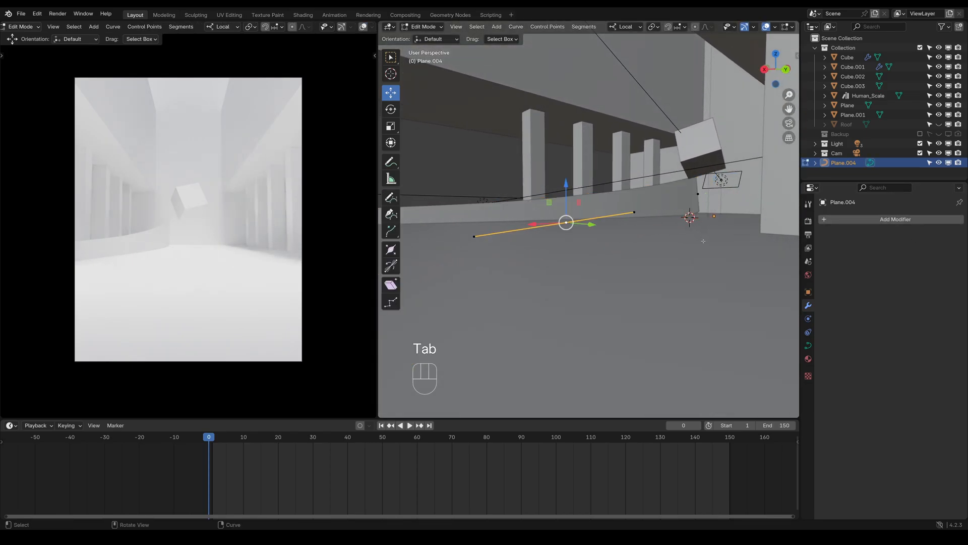
key("Tab")
left_click(808, 346)
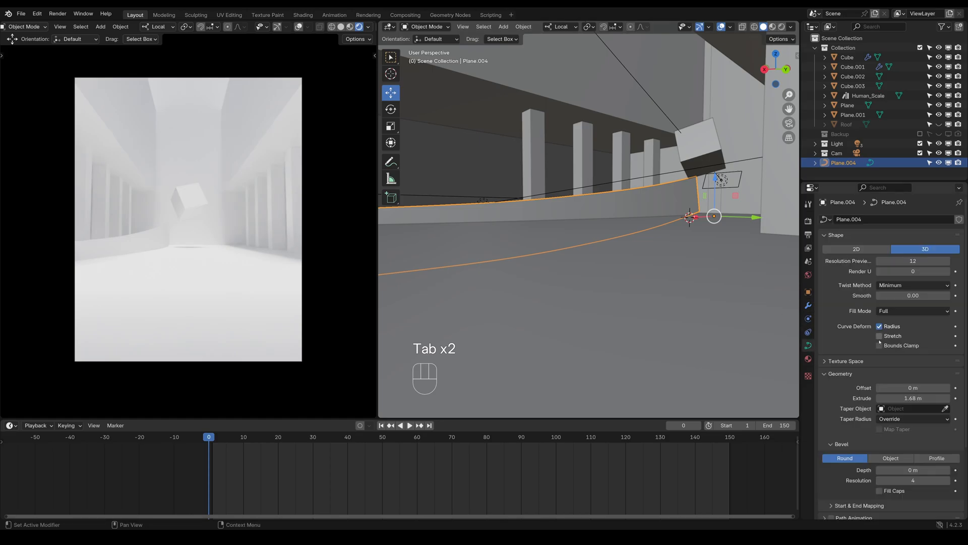
left_click_drag(912, 398, 942, 398)
middle_click_drag(621, 333, 661, 341)
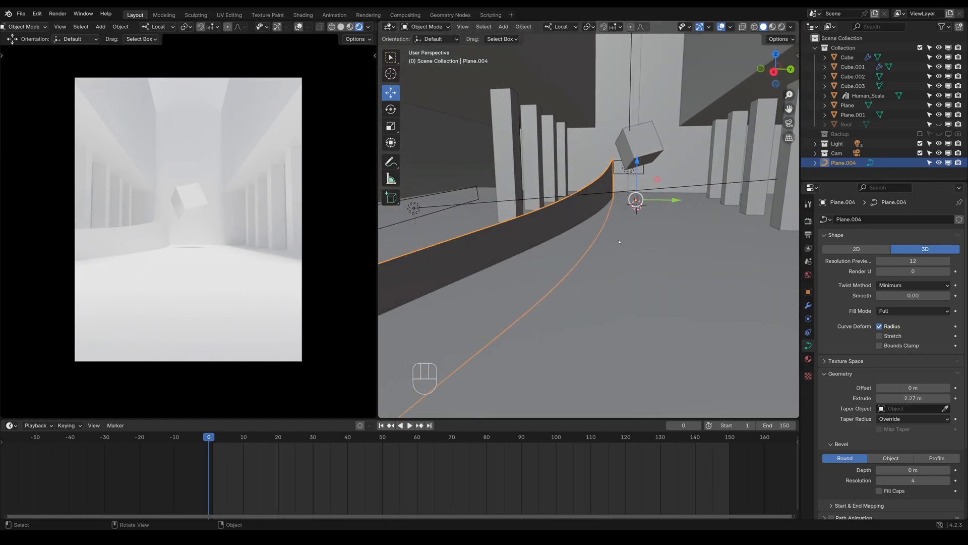
key("Tab")
Step: Try to lower the control point at the curve's far end along Z
left_click(614, 179)
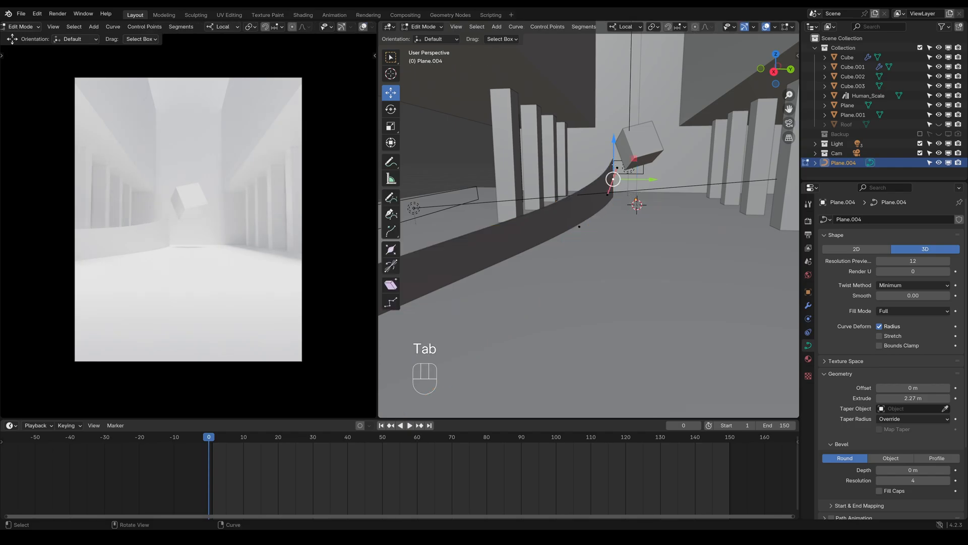
mouse_move(613, 143)
left_mouse_down()
mouse_move(611, 125)
mouse_move(616, 154)
left_mouse_up()
right_click(617, 157)
key("ctrl+z")
Step: Lower the near end control point and the middle control point of the curve slightly along Z
scroll(661, 374, "down", 3)
left_click(448, 294)
left_click_drag(454, 267, 455, 277)
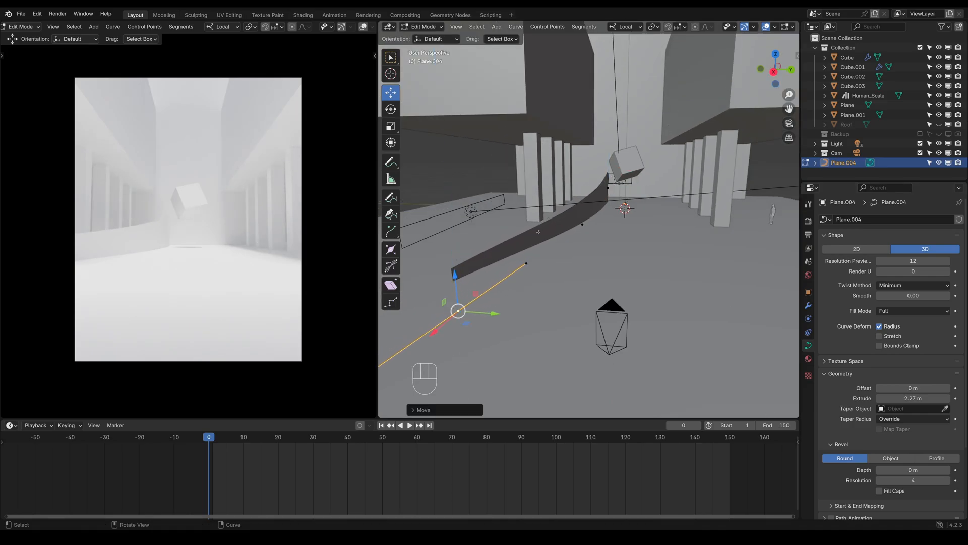
left_click(581, 223)
left_click_drag(582, 212, 581, 204)
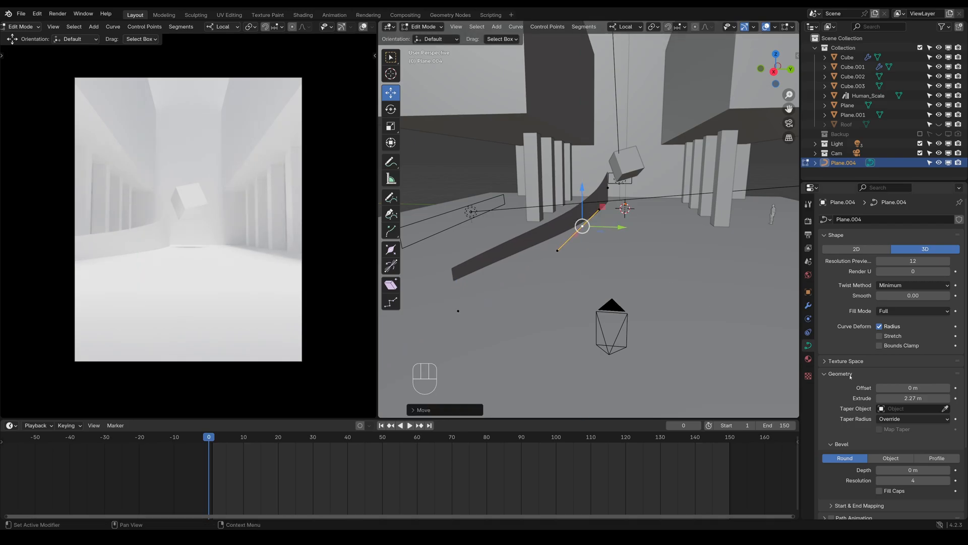
Step: Set the curve's extrusion to 2.48 m and add a Round bevel with depth 0.42 m and resolution 26
left_click_drag(913, 398, 923, 398)
key("ctrl+z")
mouse_move(913, 470)
left_mouse_down()
mouse_move(938, 469)
mouse_move(928, 469)
left_mouse_up()
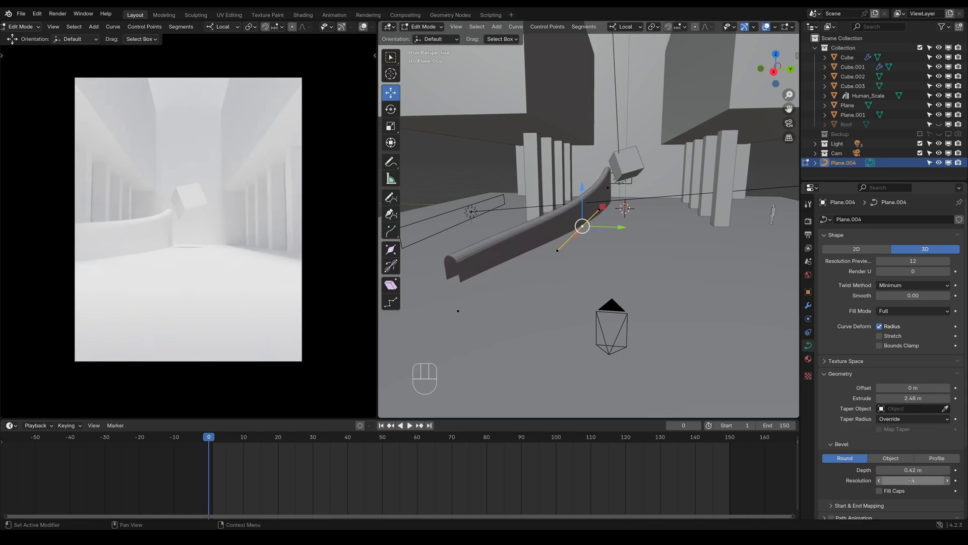
middle_click_drag(549, 303, 562, 300)
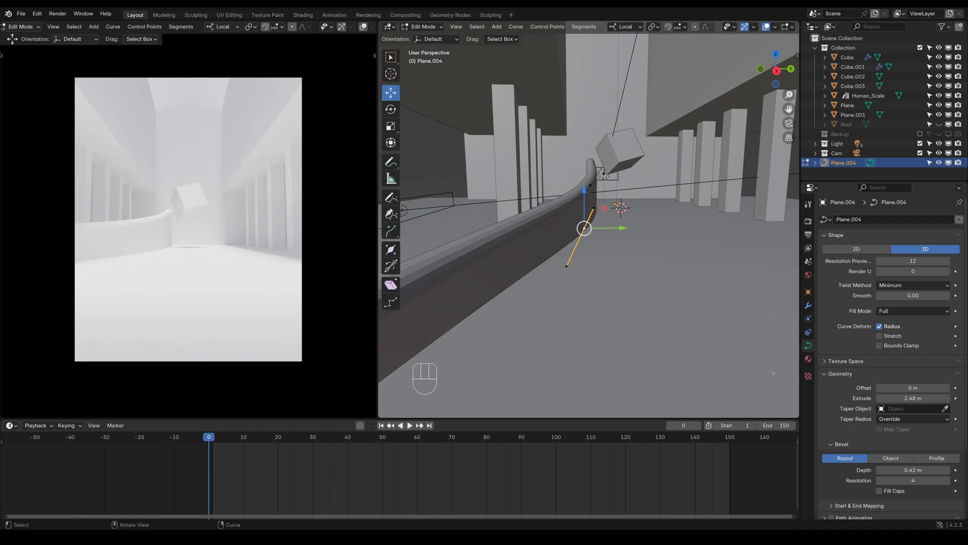
left_click_drag(913, 480, 923, 480)
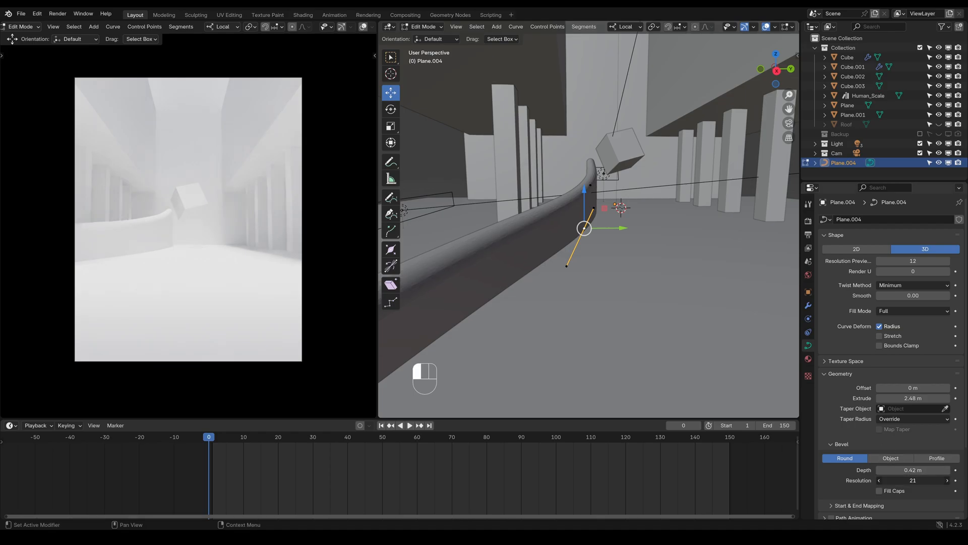
left_click(895, 458)
left_click(846, 458)
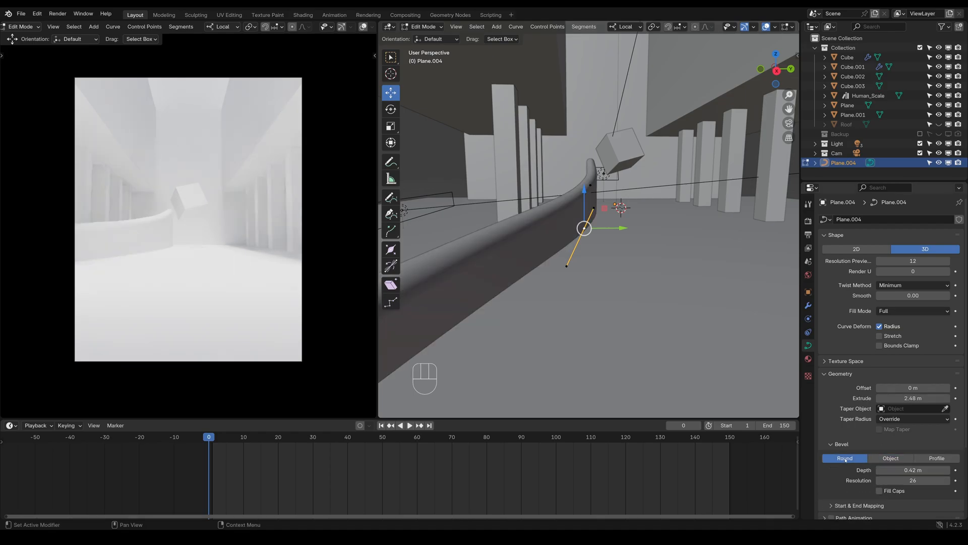
Step: Undo and redo the last move of the curve's middle control point
middle_click_drag(505, 283, 544, 278)
key("ctrl+z")
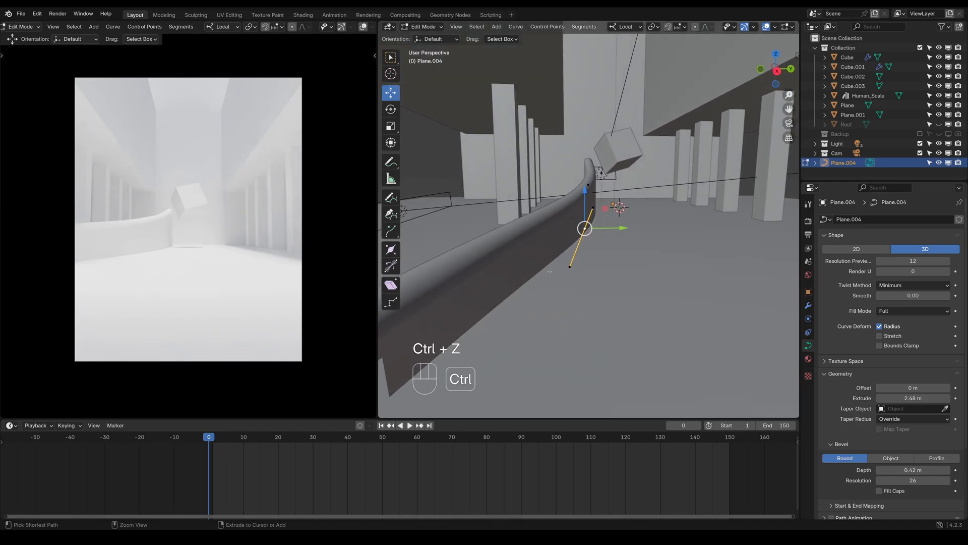
key("ctrl+z")
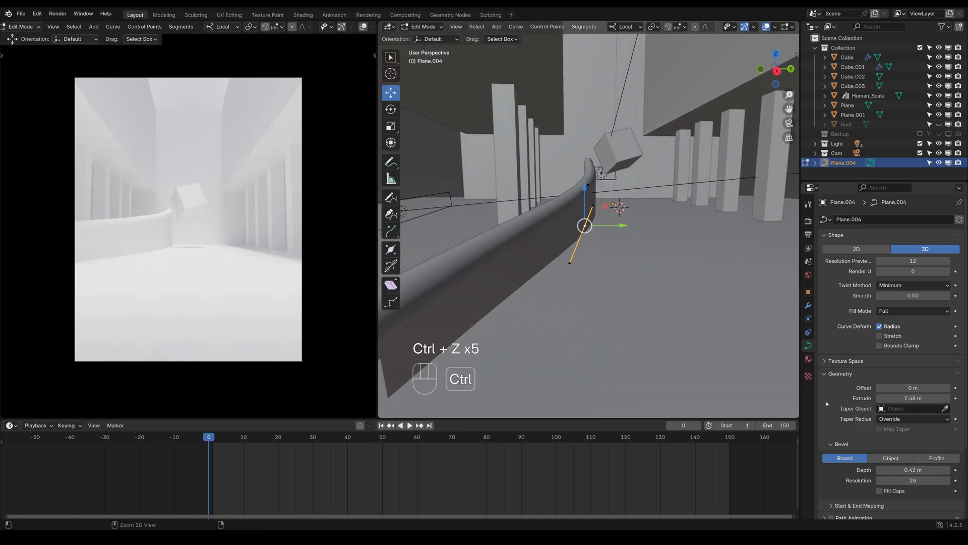
key("ctrl+shift+z")
Step: Reduce the wall's bevel depth to 0.058 m and switch the bevel type to Profile
left_click_drag(915, 469, 893, 470)
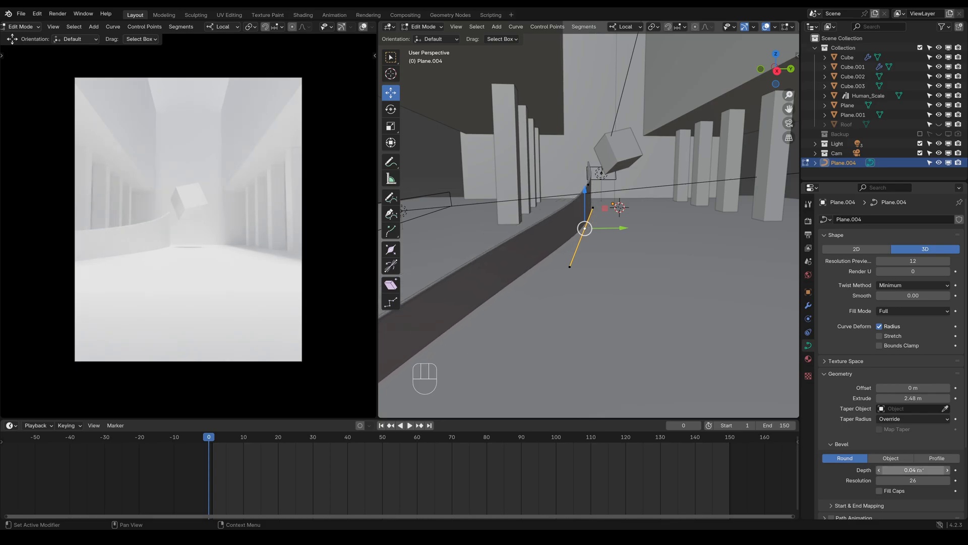
mouse_move(647, 312)
middle_mouse_down()
mouse_move(698, 331)
mouse_move(652, 317)
middle_mouse_up()
scroll(652, 317, "up", 4)
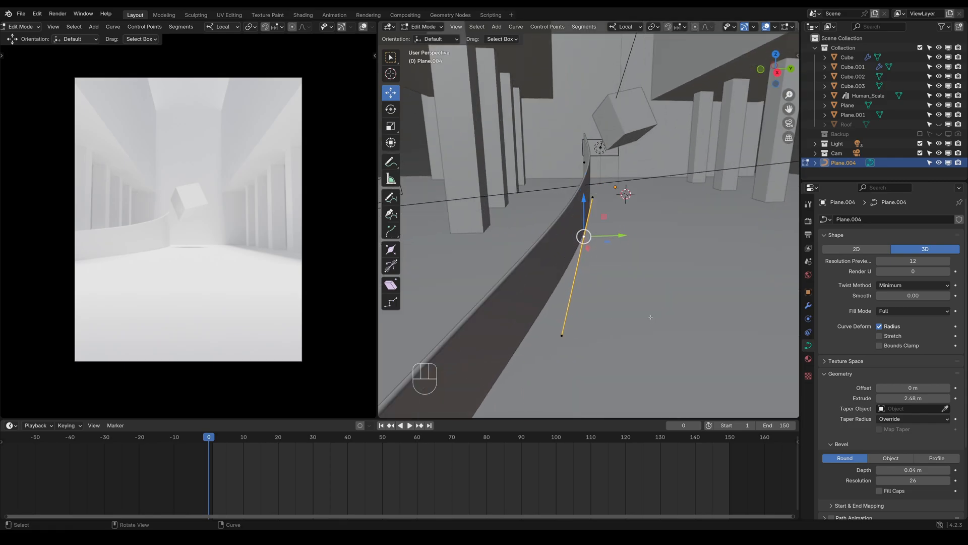
left_click_drag(902, 469, 922, 470, "shift")
left_click(923, 456)
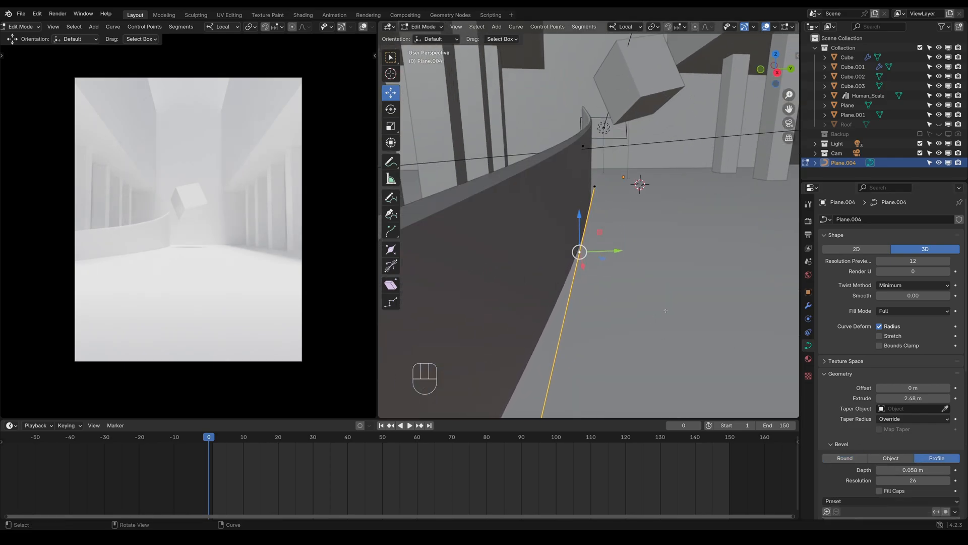
Step: Try the Steps preset as the wall's bevel profile and inspect its top edge
middle_click_drag(666, 310, 539, 227)
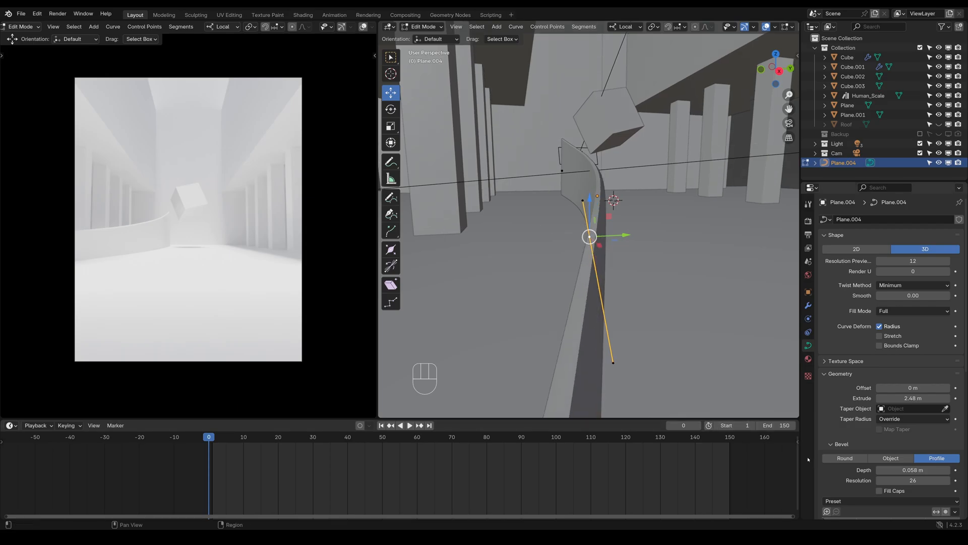
scroll(889, 487, "down", 4)
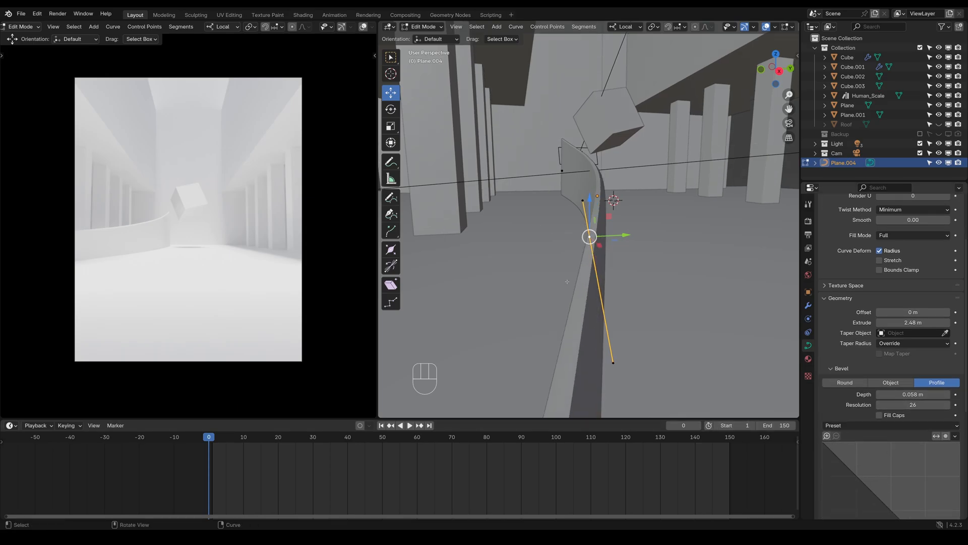
middle_click_drag(567, 281, 560, 278)
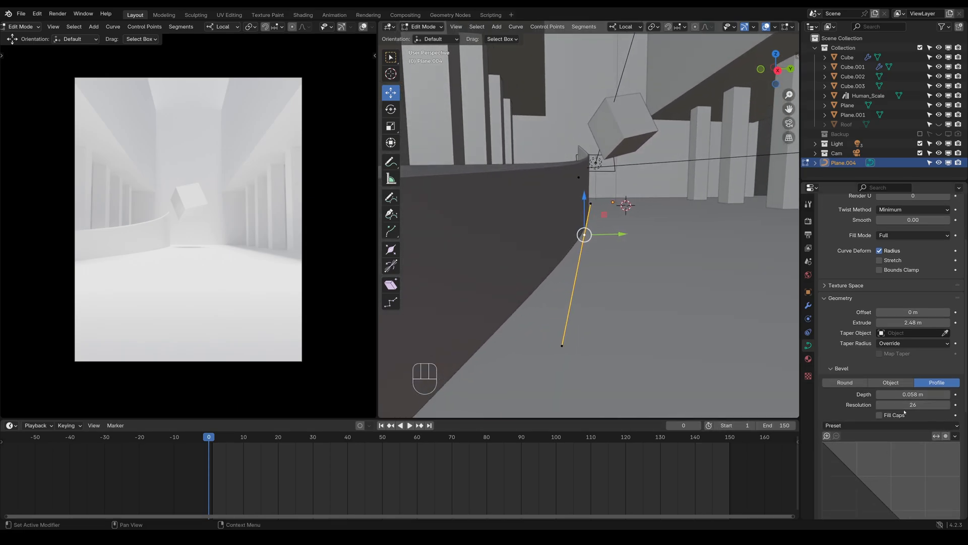
left_click(907, 426)
left_click(914, 472)
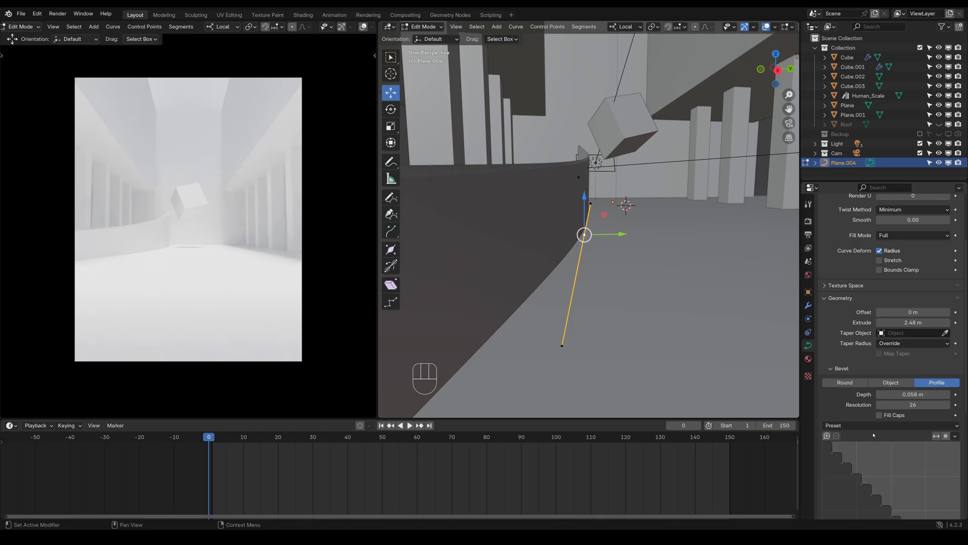
middle_click_drag(610, 264, 604, 291)
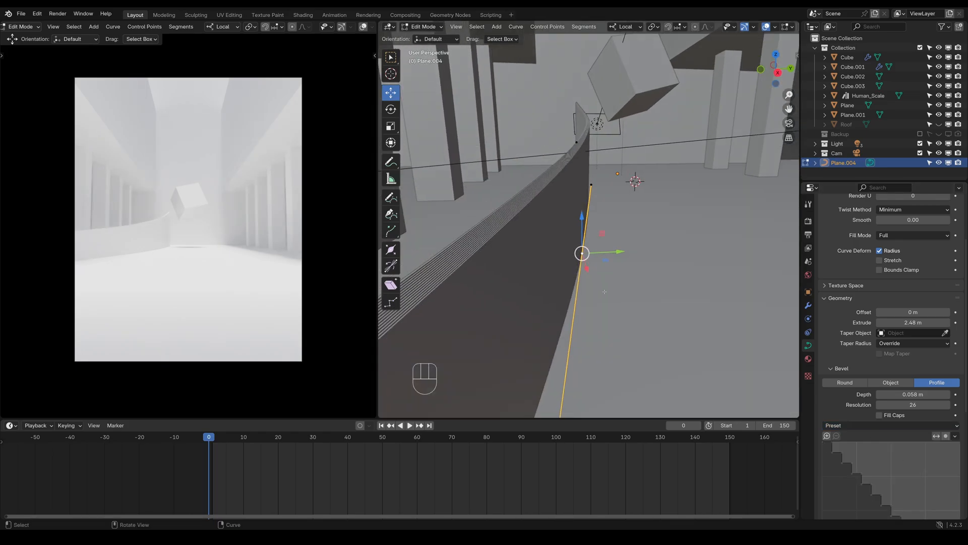
Step: Apply the Crown Molding bevel profile preset with a depth of 0.094 m and save the file
left_click(926, 426)
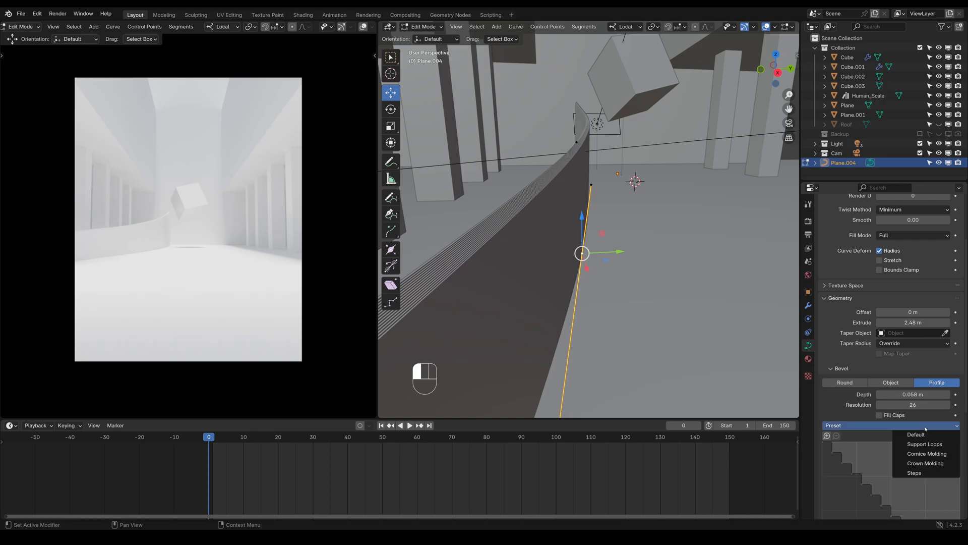
left_click(926, 463)
middle_click_drag(609, 275, 611, 259)
left_click_drag(910, 397, 932, 397, "shift")
scroll(716, 297, "down", 4)
middle_click_drag(717, 297, 688, 297)
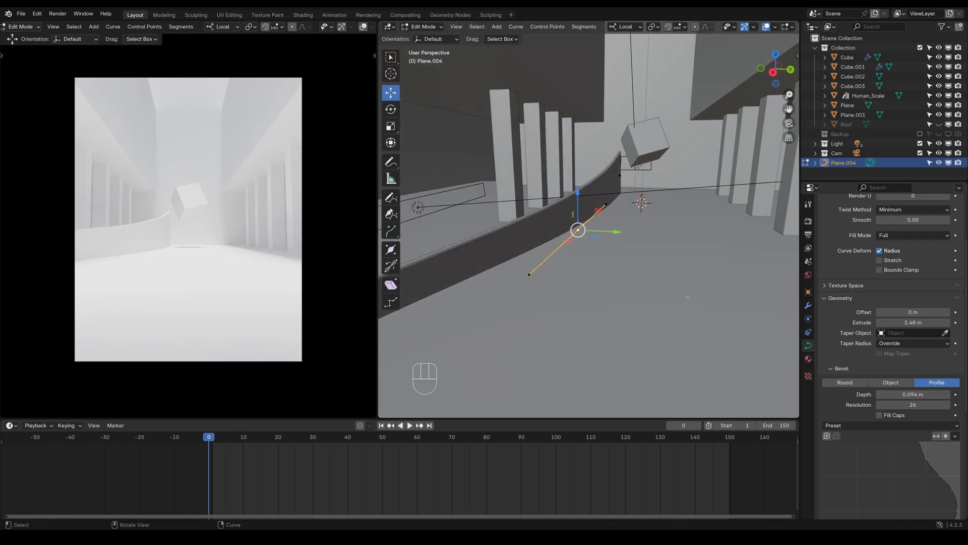
key("ctrl+s")
Step: Shift all the curve's control points slightly along negative Y, away from the hall's centre, and save the file
key("Tab")
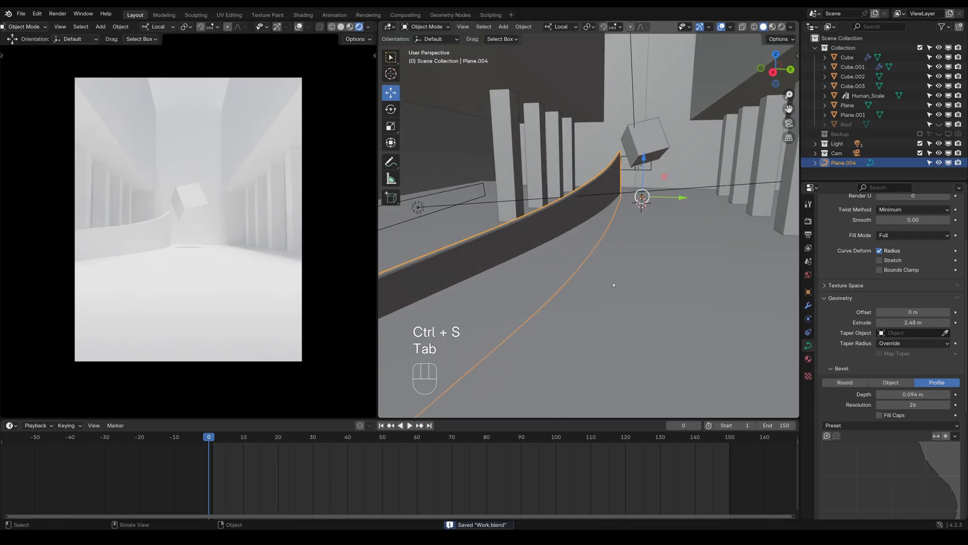
scroll(613, 285, "down", 2)
middle_click_drag(614, 284, 629, 284)
scroll(624, 284, "up", 1)
key("Tab")
key("Tab")
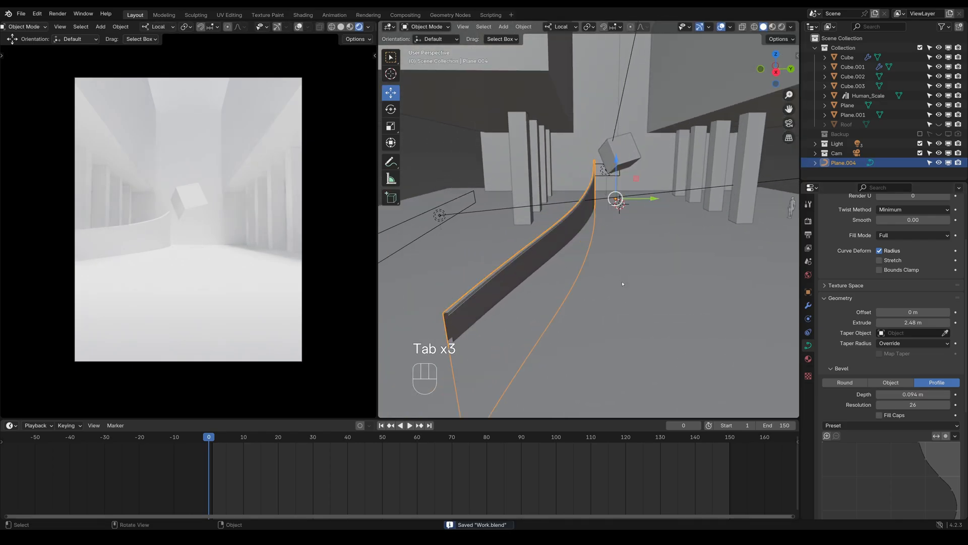
key("Tab")
key("a")
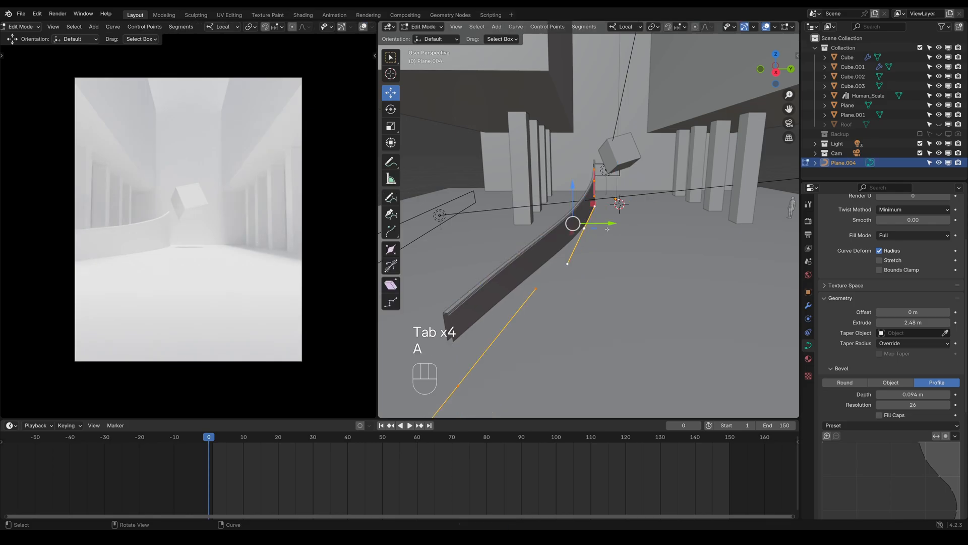
left_click_drag(624, 225, 603, 223)
key("Tab")
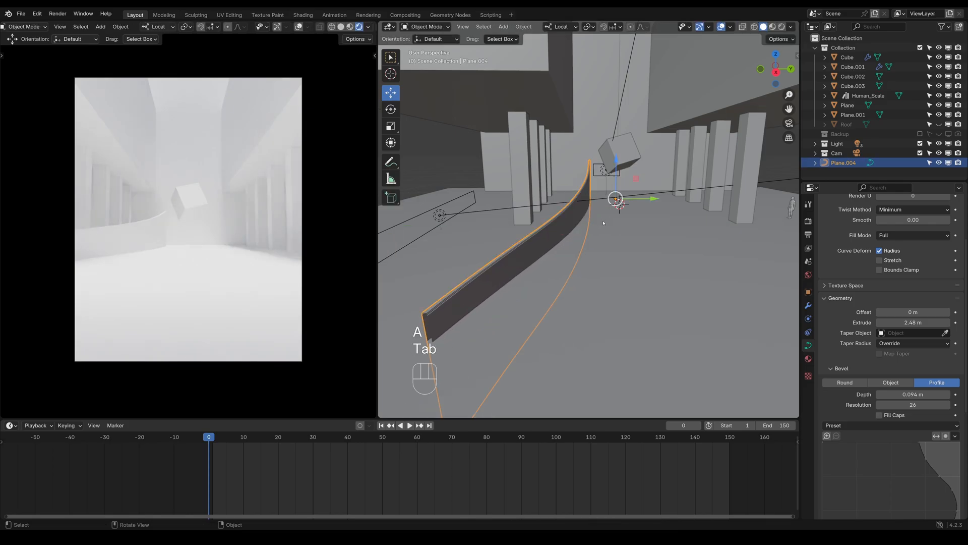
middle_click_drag(543, 323, 554, 321)
key("ctrl+s")
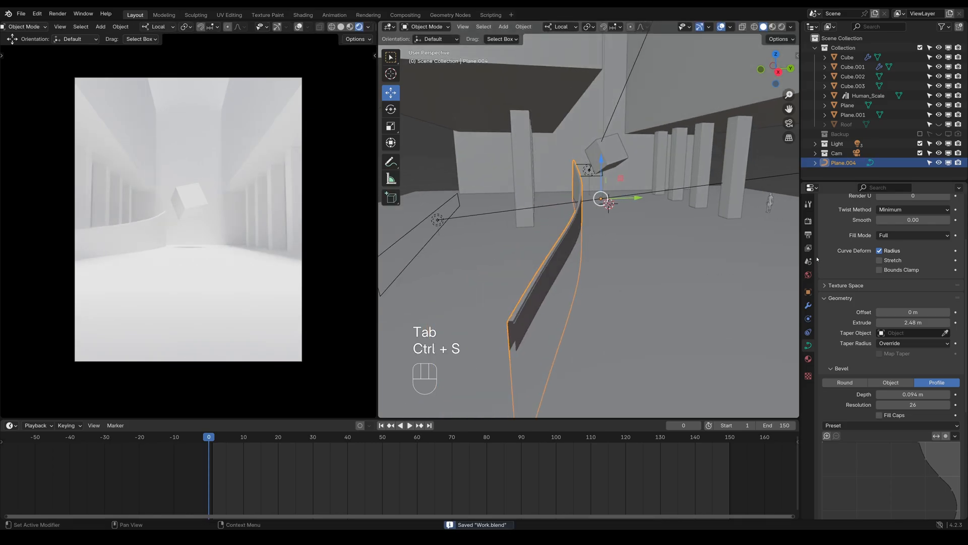
Step: Add a Mirror modifier to the curved wall and mirror it along the Y axis only
left_click(808, 304)
left_click(867, 219)
mouse_move(867, 219)
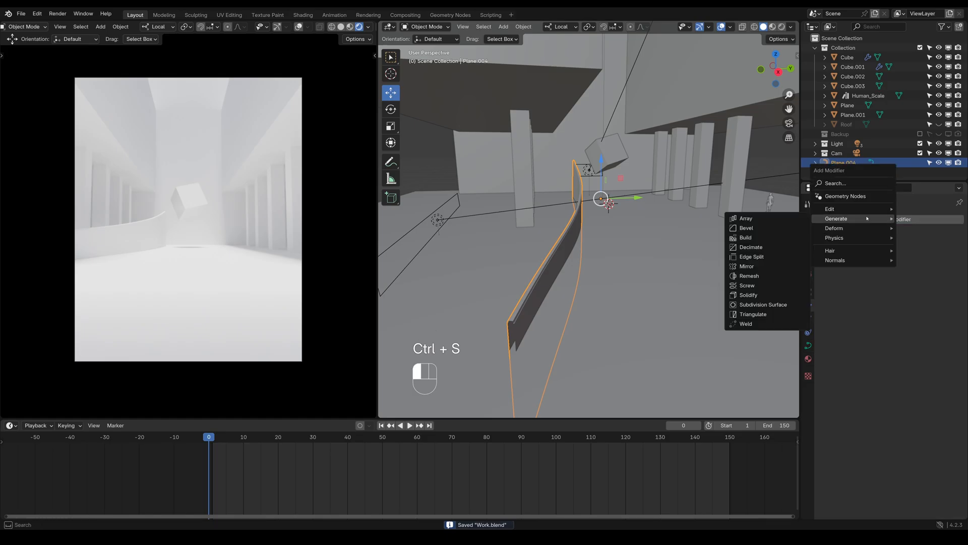
left_click(769, 267)
left_click(895, 249)
left_click(910, 249)
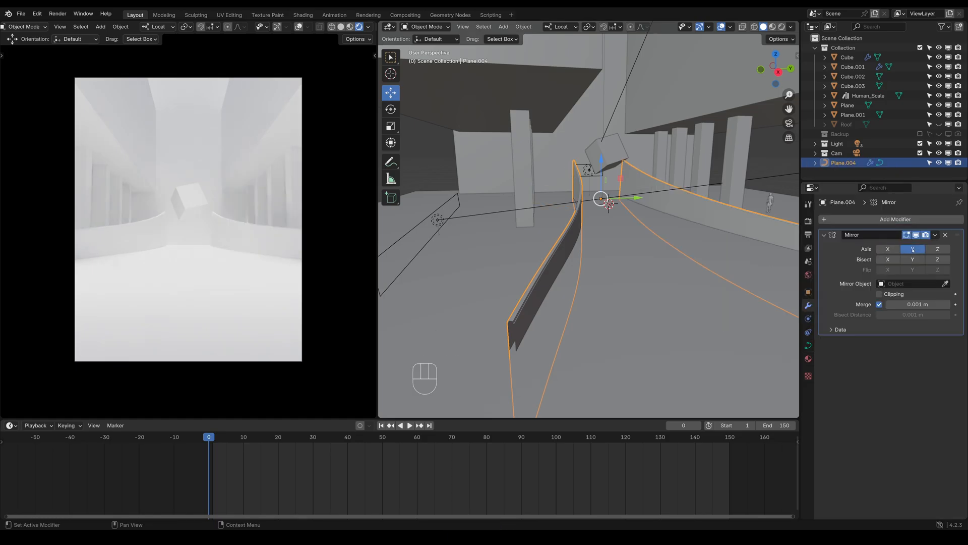
middle_click_drag(510, 261, 500, 264)
scroll(581, 265, "down", 3)
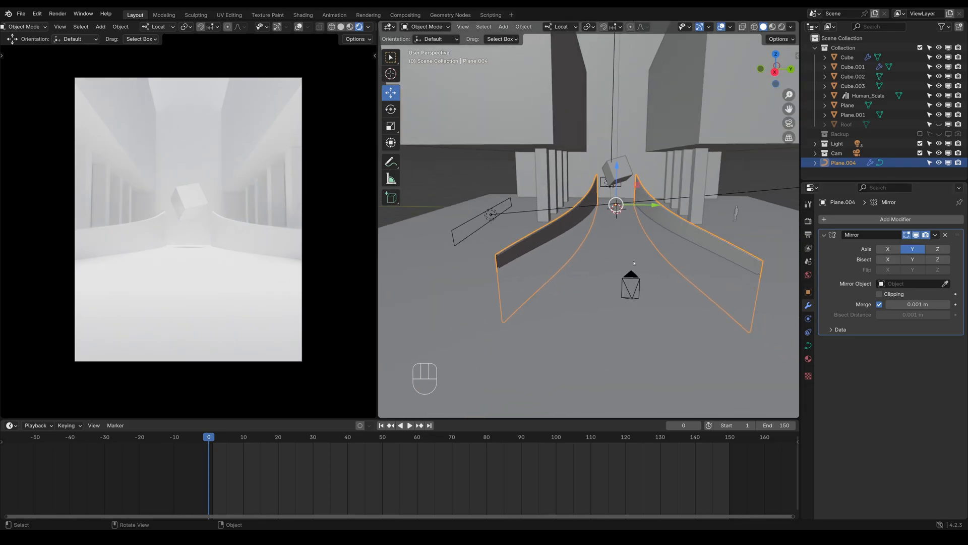
middle_click_drag(552, 292, 479, 287)
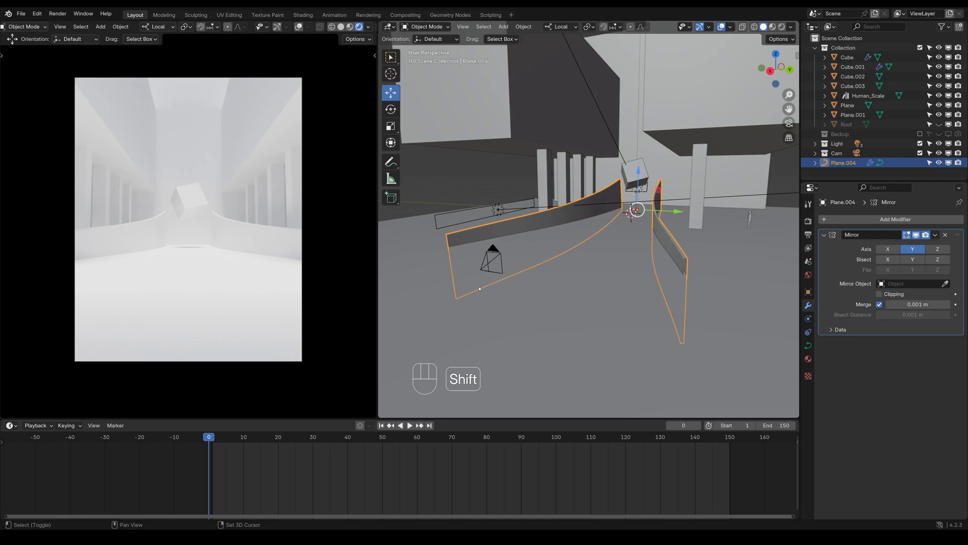
Step: Duplicate the mirrored wall, move the copy to the Backup collection and save the file
key("shift+s")
left_click(480, 289)
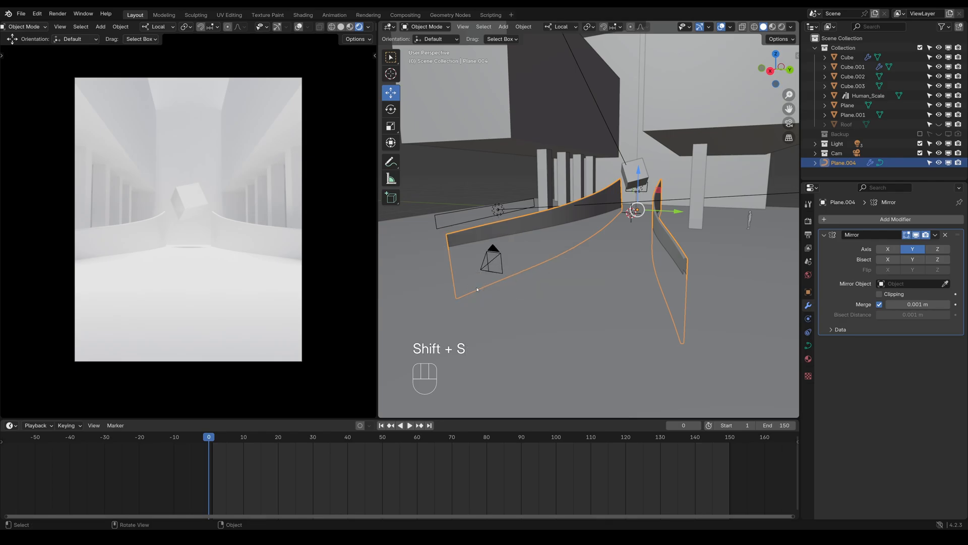
key("shift+d")
right_click(469, 279)
key("m")
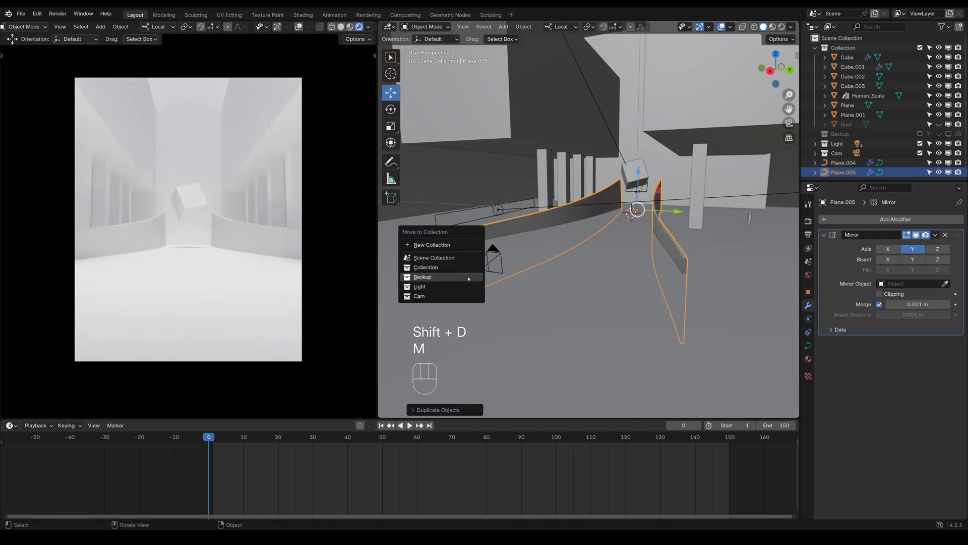
left_click(438, 277)
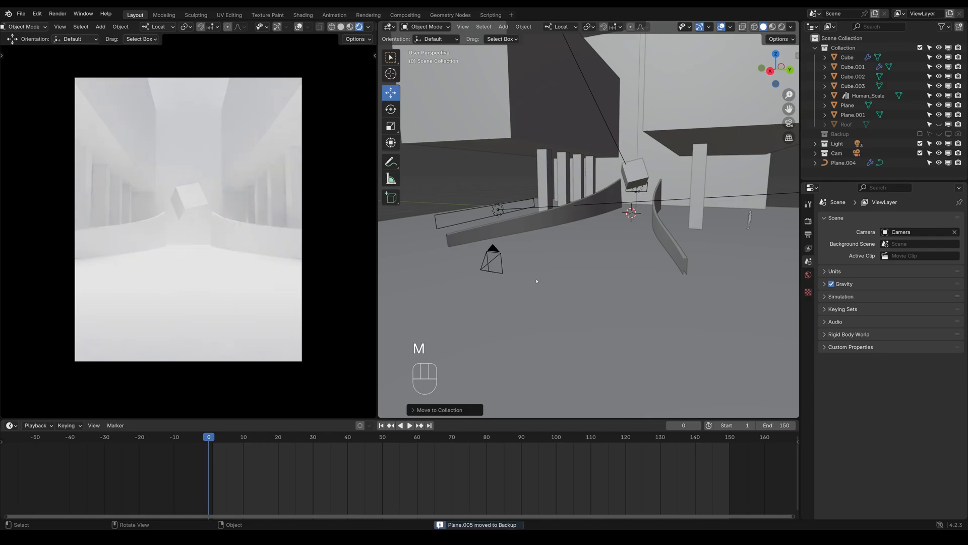
left_click(570, 223)
middle_click_drag(570, 223, 640, 294)
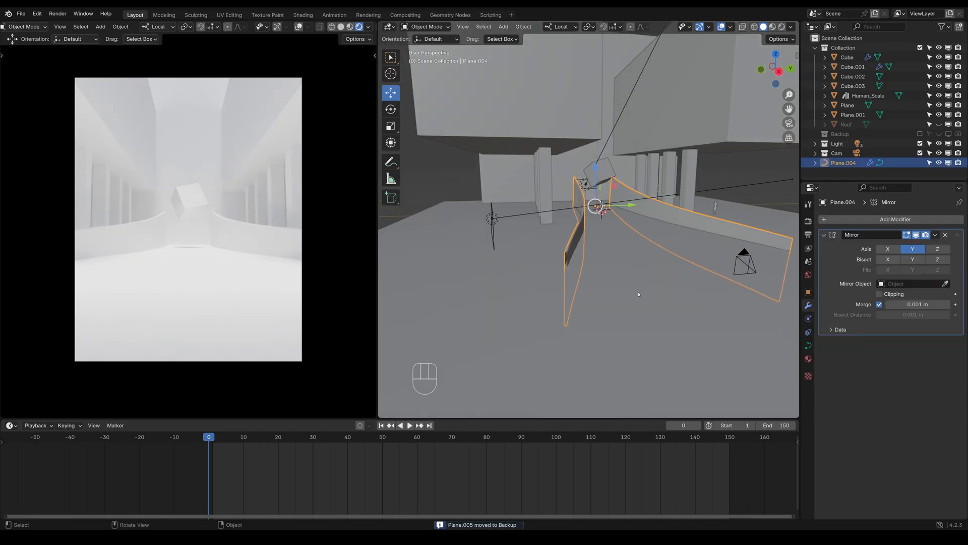
key("ctrl+s")
middle_click_drag(634, 287, 653, 306)
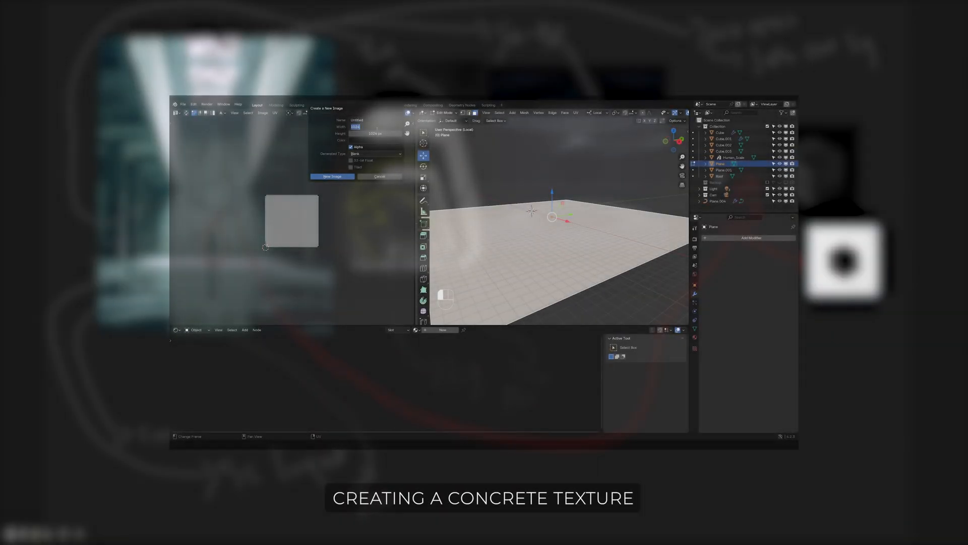
Step: Create a new image named Concrete with width and height of 1024*2 px
left_click(352, 112)
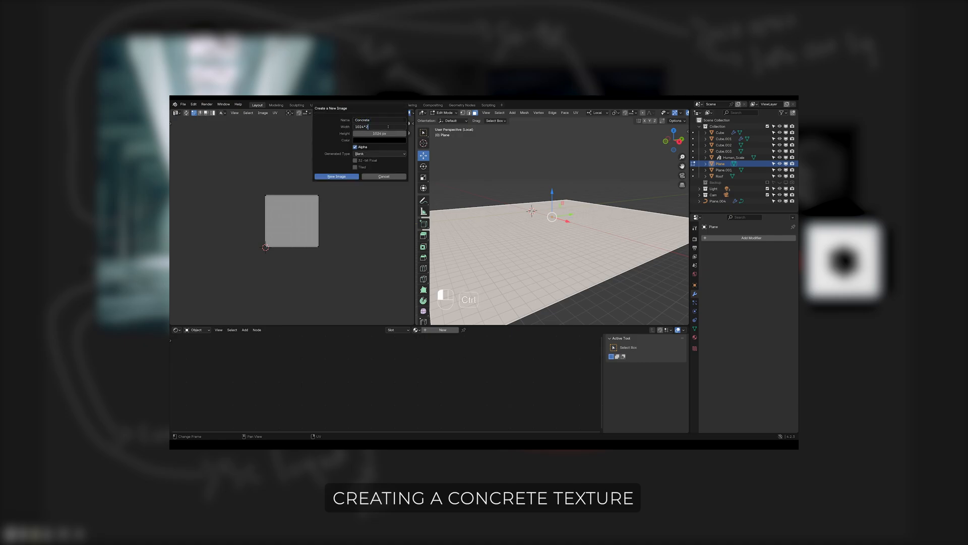
key("Return")
left_click(383, 133)
type("1024*2")
left_click(337, 176)
Step: Create a new material for the floor plane and add an Image Texture node that uses the Concrete image
middle_click_drag(544, 237, 564, 272)
key("alt+shift+z")
left_click(442, 330)
mouse_move(511, 361)
left_mouse_down()
mouse_move(502, 353)
mouse_move(508, 359)
left_mouse_up()
key("shift+a")
type("ima")
left_click(348, 372)
left_click(358, 369)
left_click(360, 382)
left_click(378, 382)
scroll(385, 382, "up", 4)
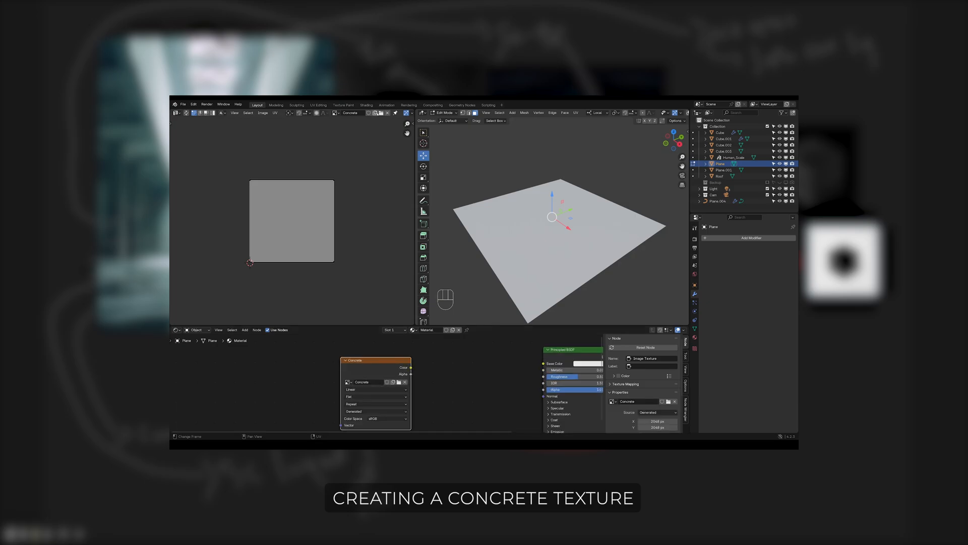
Step: Add a second Image Texture node with the concrete displacement JPG and connect its Color to the Principled BSDF's Base Color
scroll(386, 385, "down", 1)
middle_click_drag(386, 385, 373, 381)
left_click_drag(370, 355, 217, 355)
key("shift+a")
type("ima")
left_click(444, 373)
left_click(334, 363)
left_click(355, 385)
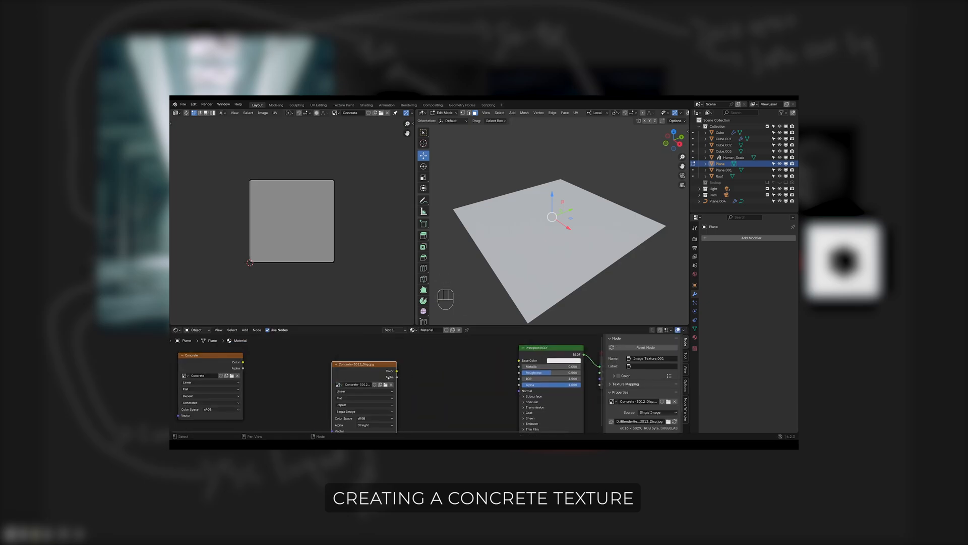
left_click_drag(397, 371, 518, 360)
scroll(555, 232, "up", 3)
Step: Delete the blank Concrete image node and UV unwrap the floor plane
left_click(222, 356)
key("x")
middle_click_drag(565, 222, 534, 242)
scroll(555, 232, "down", 5)
key("Tab")
key("Tab")
scroll(629, 115, "down", 3)
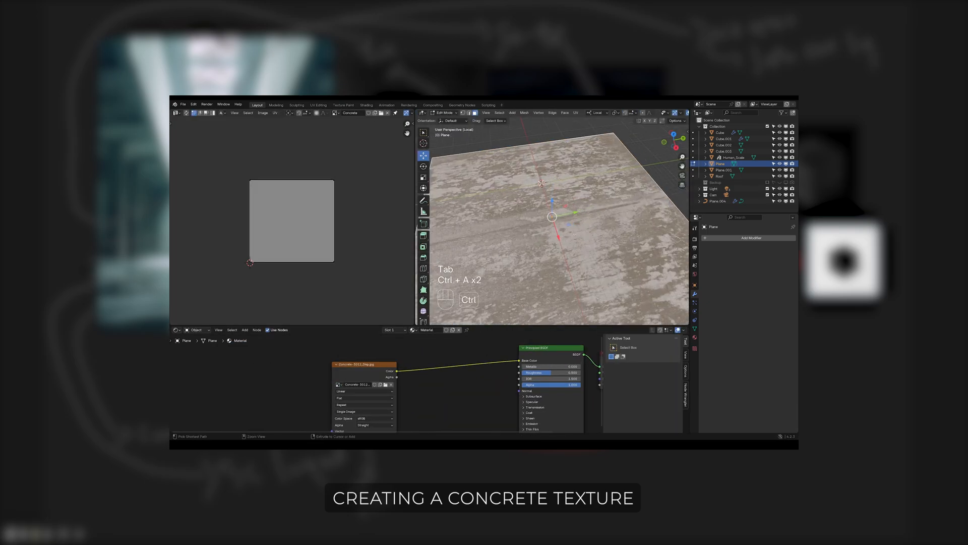
key("u")
key("Tab")
scroll(552, 217, "up", 1)
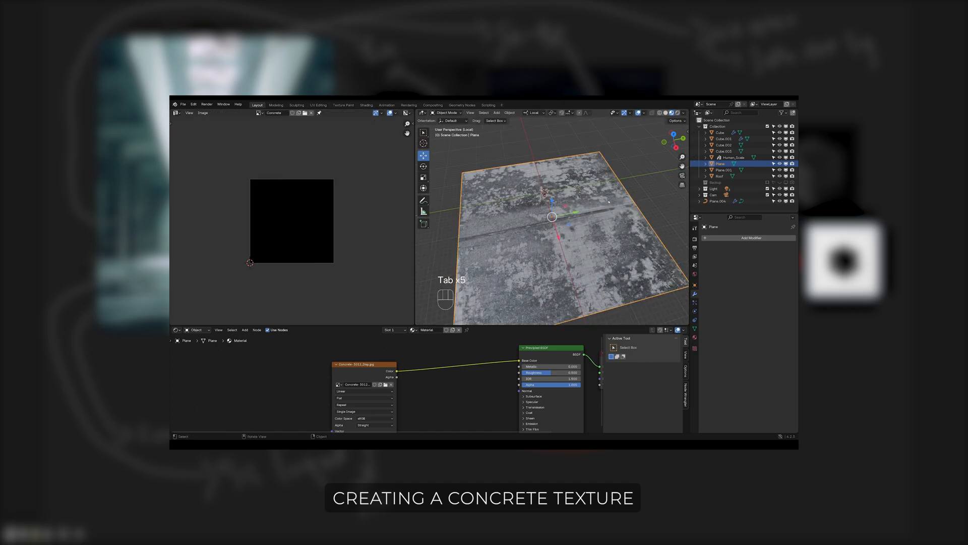
Step: Add Texture Coordinate and Mapping nodes to the concrete image texture
middle_click_drag(552, 242, 651, 192)
left_click(365, 364)
middle_click_drag(364, 394, 389, 381)
key("ctrl+t")
middle_click_drag(580, 217, 545, 242)
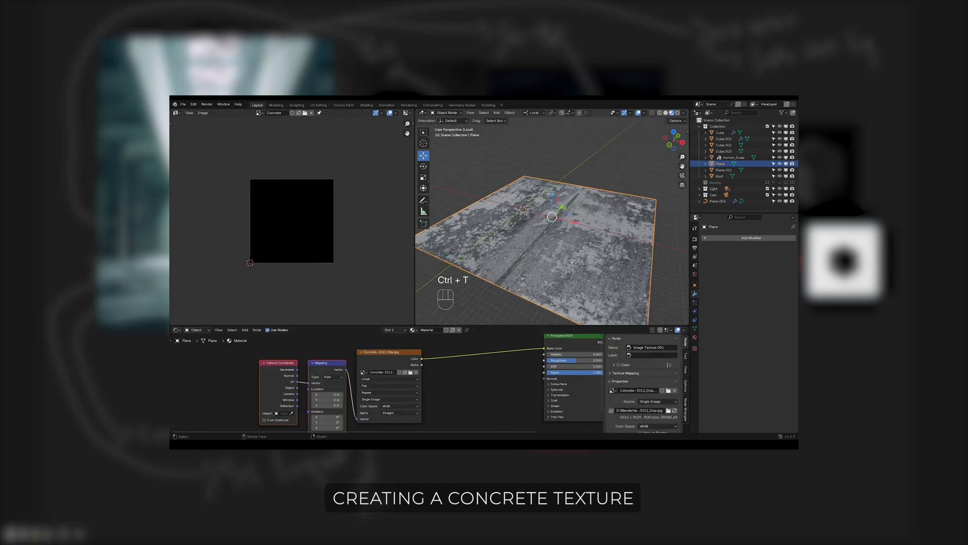
middle_click_drag(389, 393, 393, 358)
left_click_drag(330, 388, 339, 398)
key("ctrl+z")
Step: Move the Principled BSDF node further down in the floor material's node graph
middle_click_drag(548, 232, 525, 227)
scroll(466, 378, "down", 3)
middle_click_drag(466, 363, 474, 384)
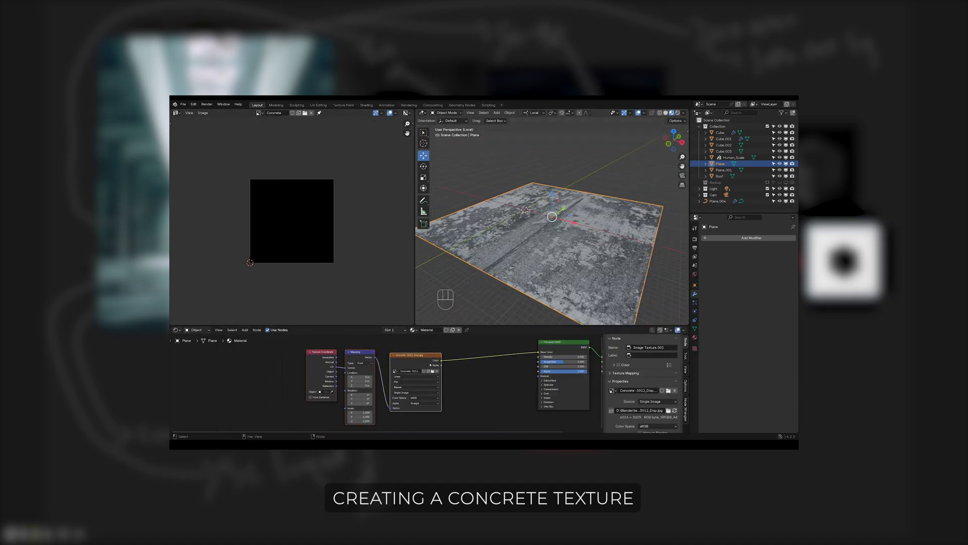
left_click_drag(560, 341, 573, 416)
middle_click_drag(478, 368, 486, 355)
Step: Put the plane in Edit Mode, split the camera view into two areas and widen the new area
middle_click_drag(585, 242, 472, 239)
key("Tab")
key("Tab")
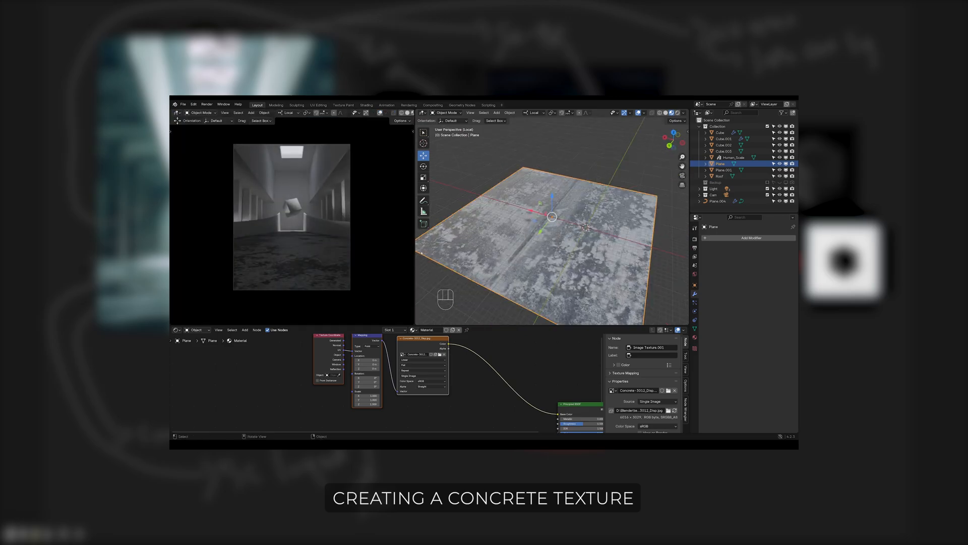
left_click_drag(171, 111, 291, 119)
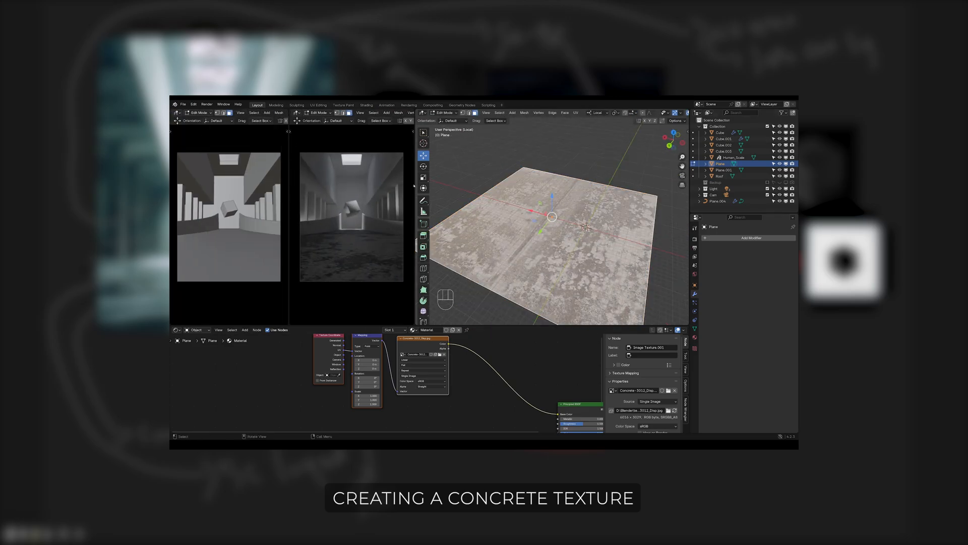
left_click_drag(415, 186, 510, 188)
left_click_drag(290, 188, 395, 189)
Step: Switch the new area to the UV Editor and scale up the plane's UVs so the concrete texture tiles smaller
left_click(177, 113)
left_click(189, 142)
key("s")
left_click(187, 228)
key("s")
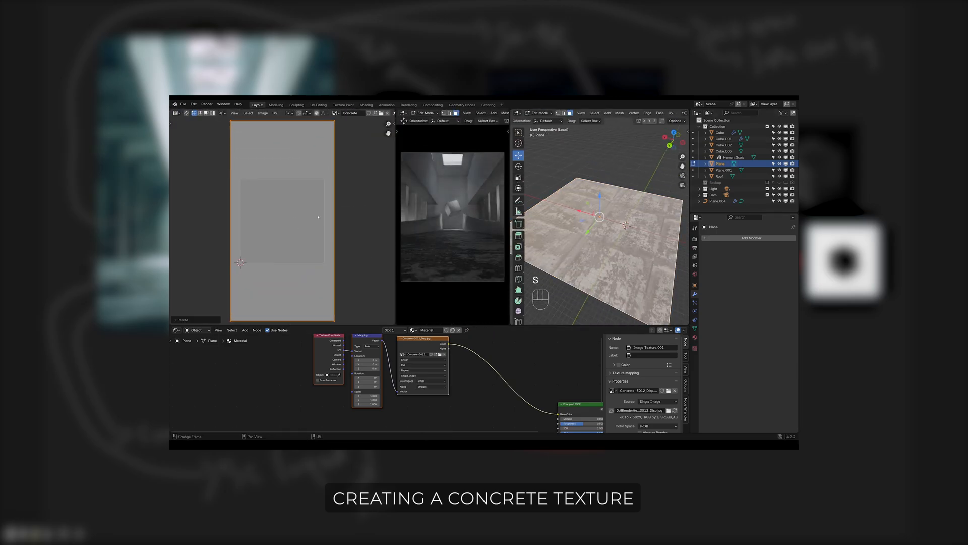
left_click(359, 228)
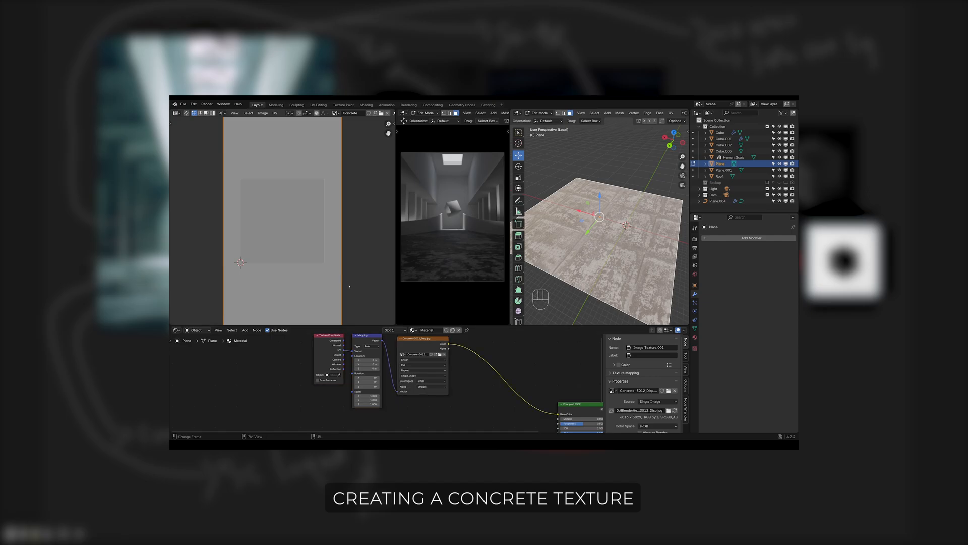
Step: Return to Object Mode and insert a Math node between the concrete texture and the Principled BSDF
key("Tab")
key("shift+a")
left_click(512, 357)
key("x")
key("shift+a")
type("ma")
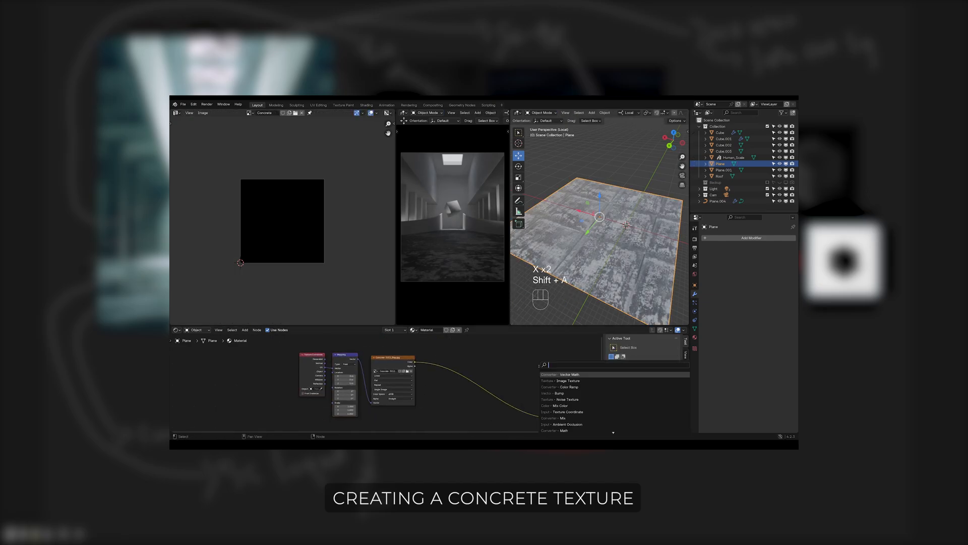
left_click(552, 376)
left_click(541, 371)
Step: Duplicate the concrete texture with its mapping nodes, feed the copy into the Math node's second value and load a different concrete image
key("shift+d")
left_click_drag(539, 357, 480, 368)
left_click_drag(401, 404, 470, 383)
middle_click_drag(368, 421, 401, 403)
scroll(400, 403, "up", 5)
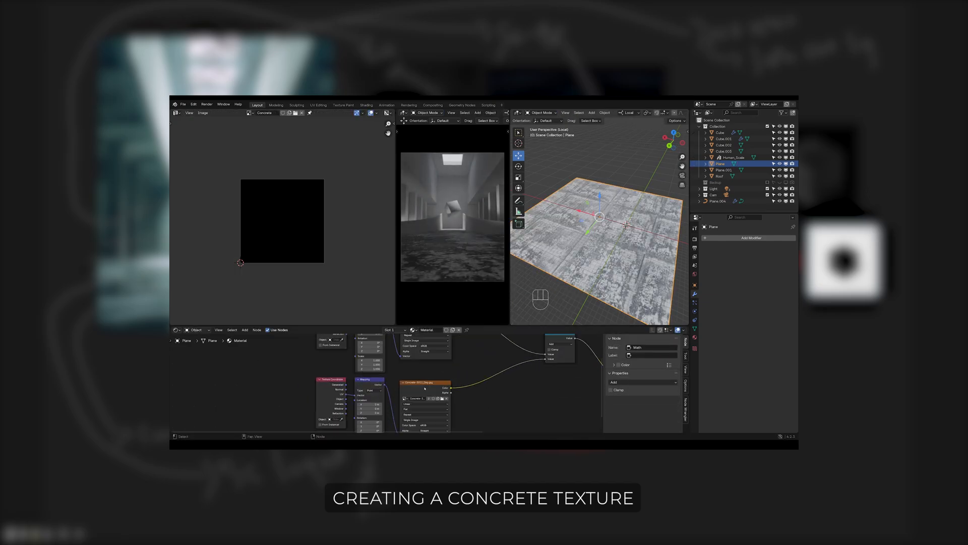
left_click(432, 360)
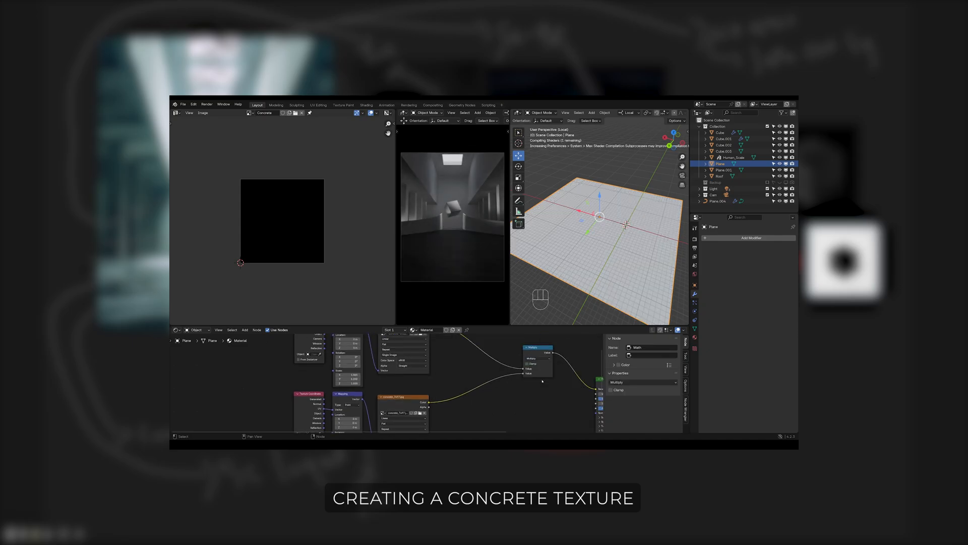